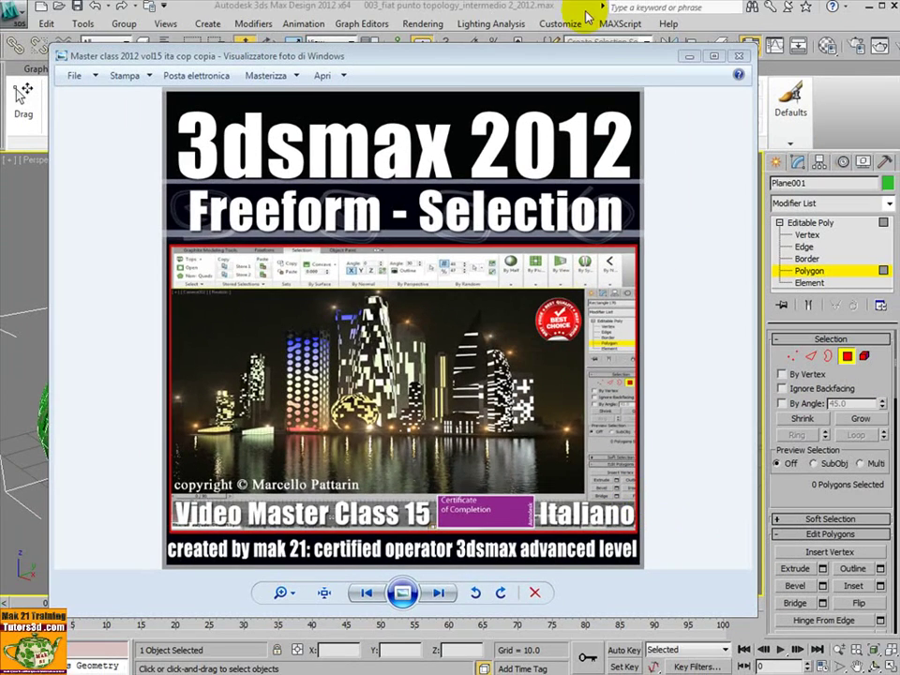
# Step: Bring the 3ds Max car scene back in front of Windows Photo Viewer
pyautogui.click(573, 8)
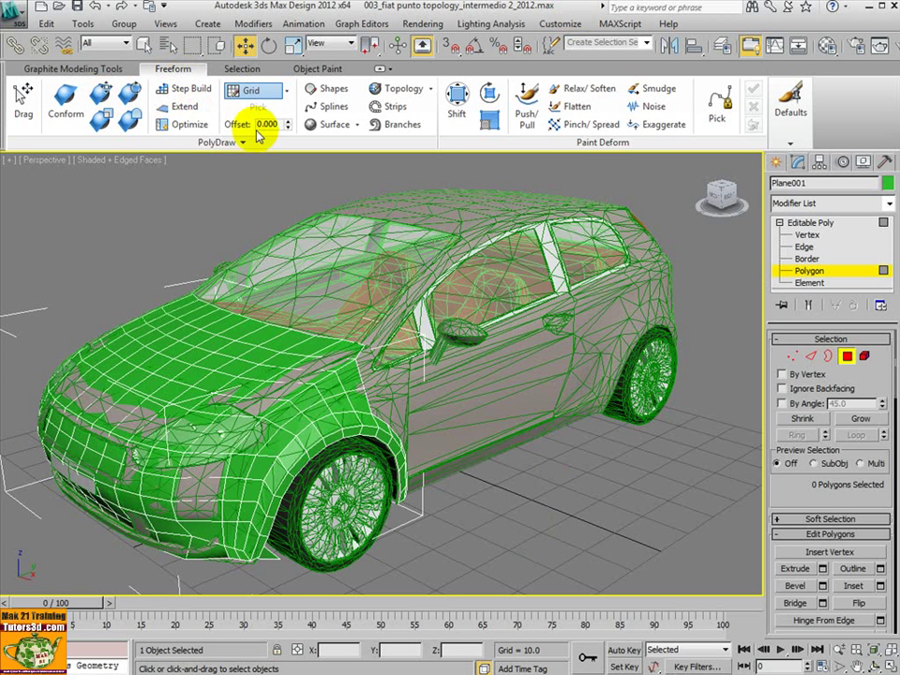
# Step: Expand the extra PolyDraw options, then show the Graphite Selection tools
pyautogui.click(247, 143)
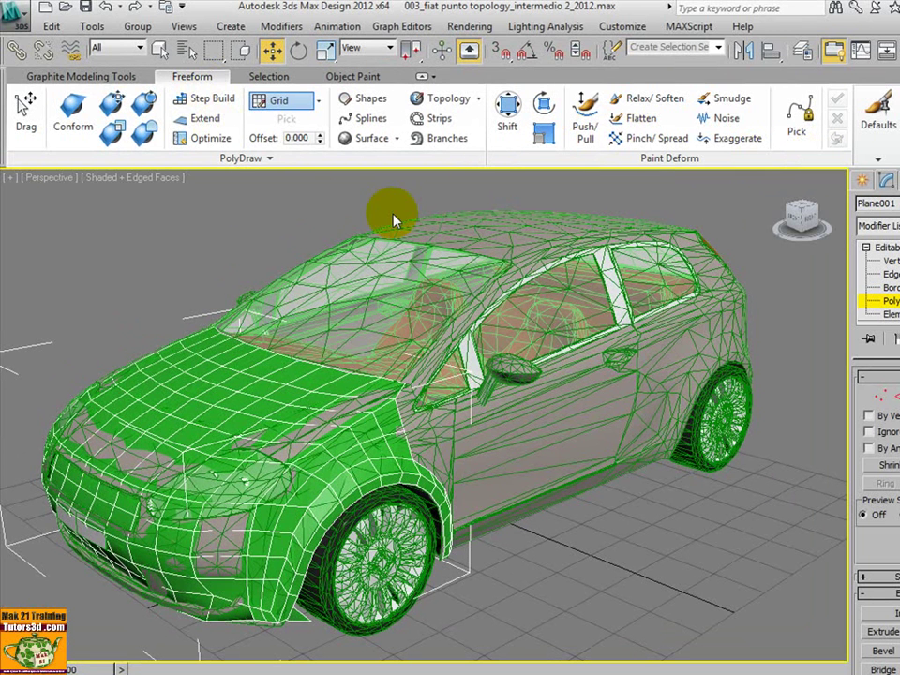
pyautogui.click(269, 77)
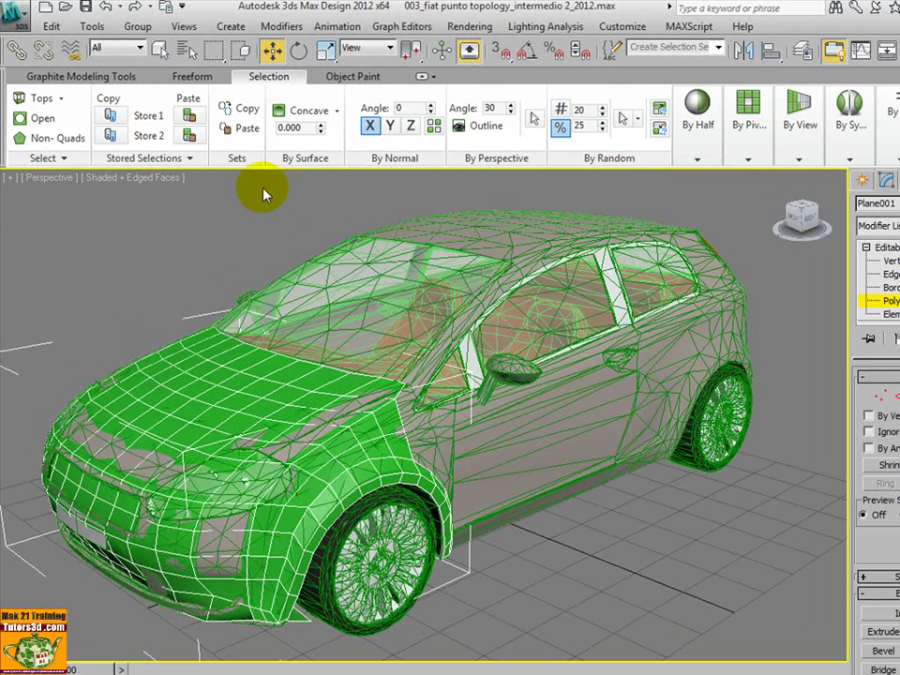
# Step: Preview the By Half selection slide-out, then return to the Freeform tools
pyautogui.click(696, 160)
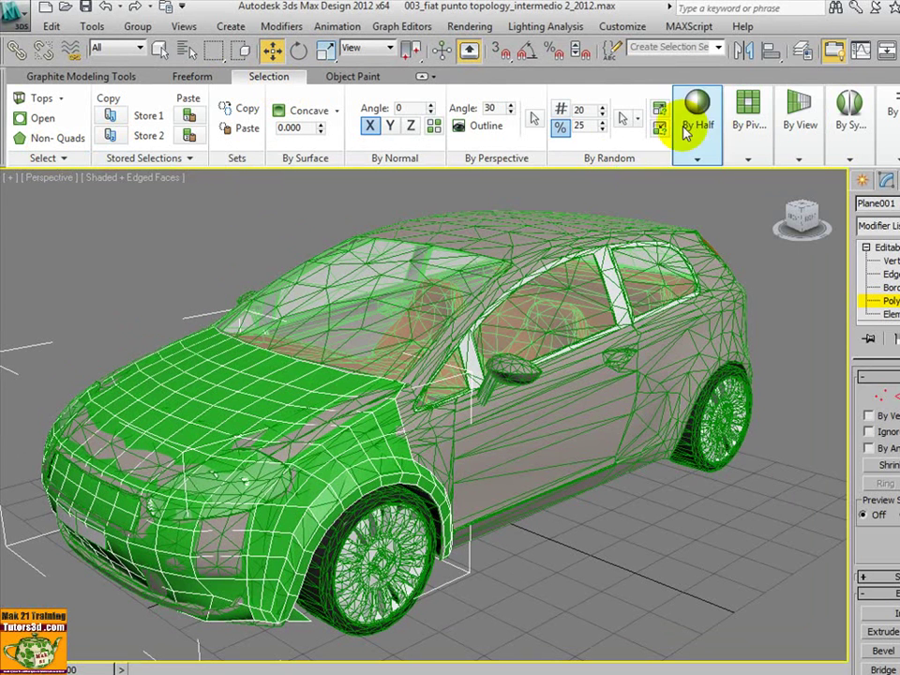
pyautogui.click(696, 159)
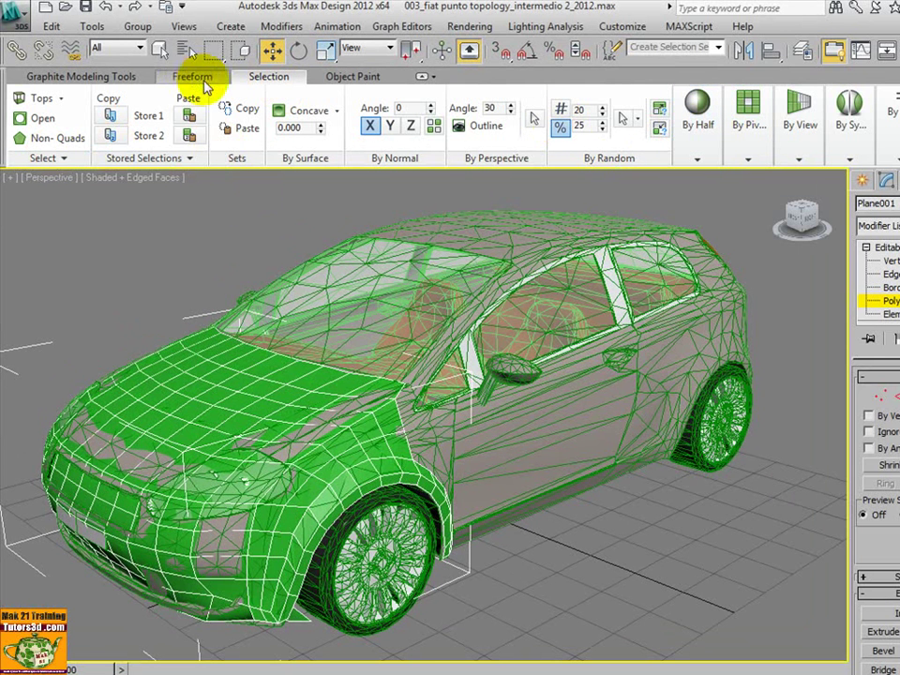
pyautogui.click(195, 76)
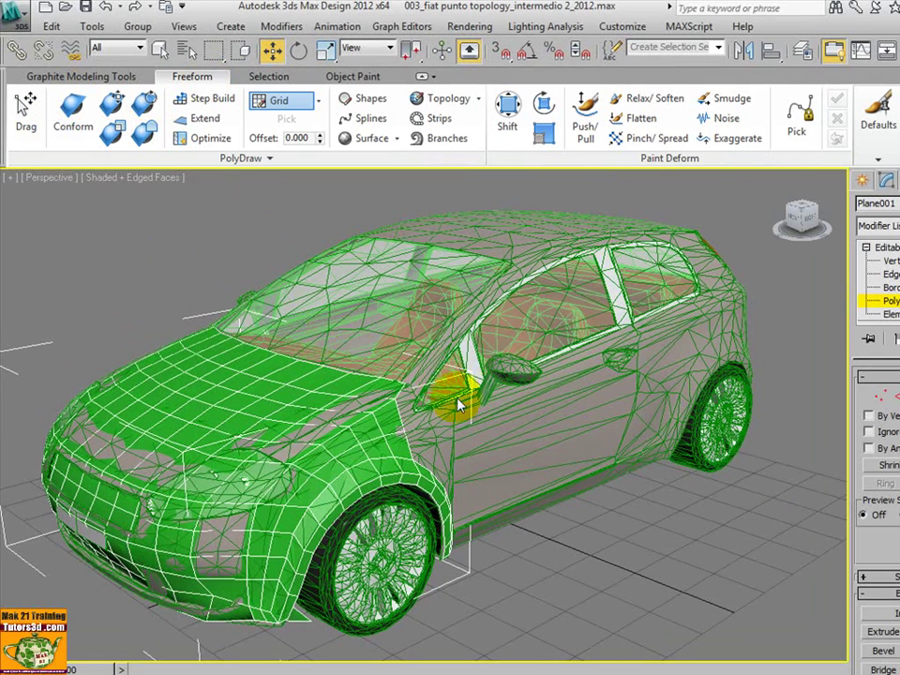
pyautogui.moveTo(459, 401)
pyautogui.mouseDown(button='middle')
pyautogui.moveTo(475, 384)
pyautogui.moveTo(377, 402)
pyautogui.moveTo(385, 311)
pyautogui.moveTo(385, 337)
pyautogui.moveTo(369, 342)
pyautogui.moveTo(473, 361)
pyautogui.mouseUp(button='middle')
pyautogui.scroll(3, 511, 402)
pyautogui.scroll(4, 469, 403)
pyautogui.scroll(3, 472, 361)
pyautogui.scroll(1, 497, 416)
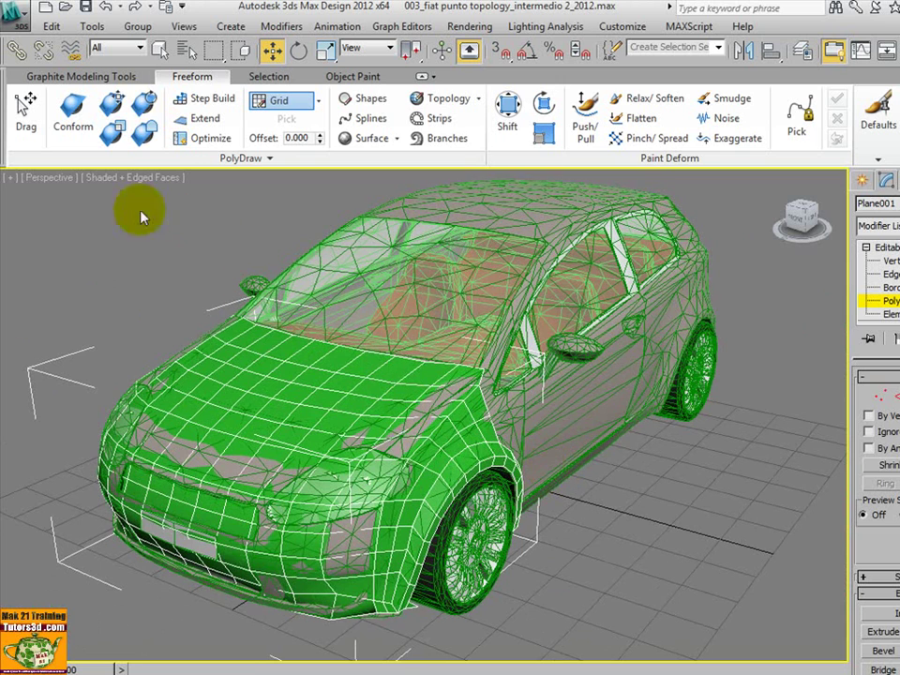
pyautogui.scroll(1, 462, 384)
pyautogui.scroll(3, 476, 393)
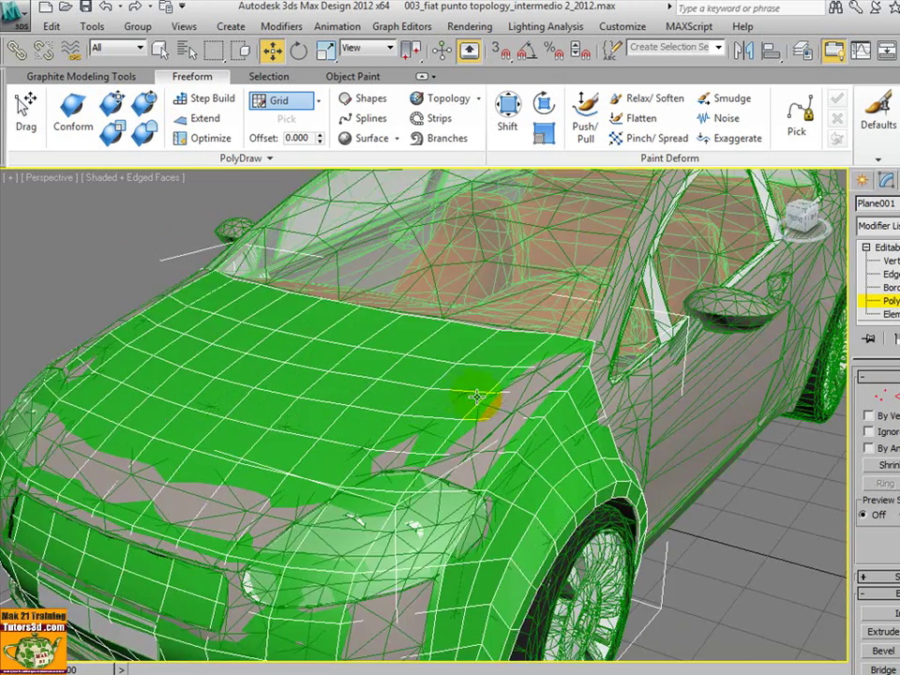
pyautogui.scroll(-2, 434, 384)
pyautogui.scroll(-1, 440, 386)
pyautogui.scroll(3, 422, 377)
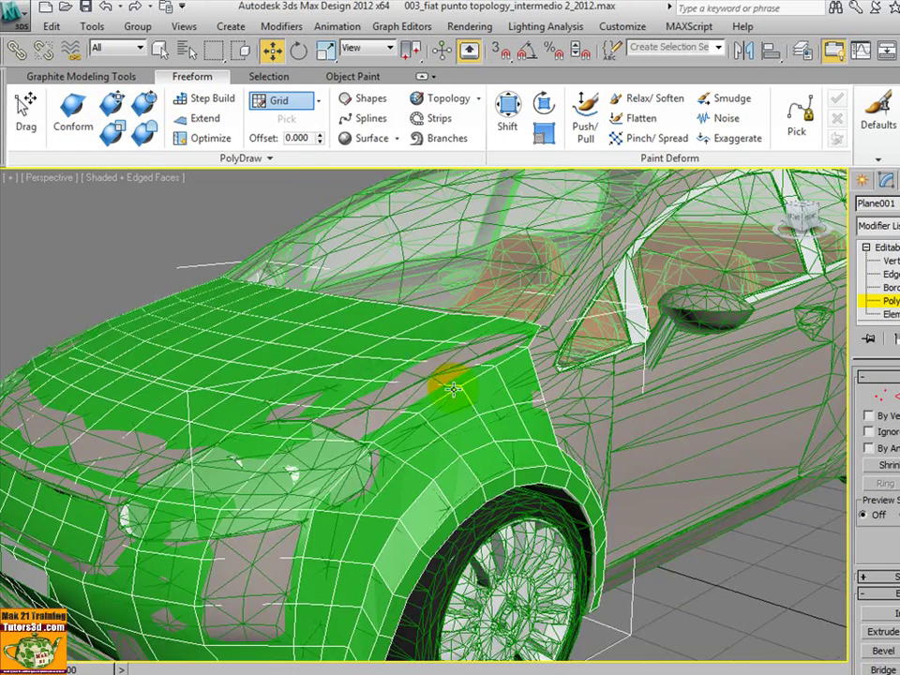
pyautogui.scroll(2, 487, 346)
pyautogui.moveTo(517, 315); pyautogui.dragTo(456, 291, button='middle')
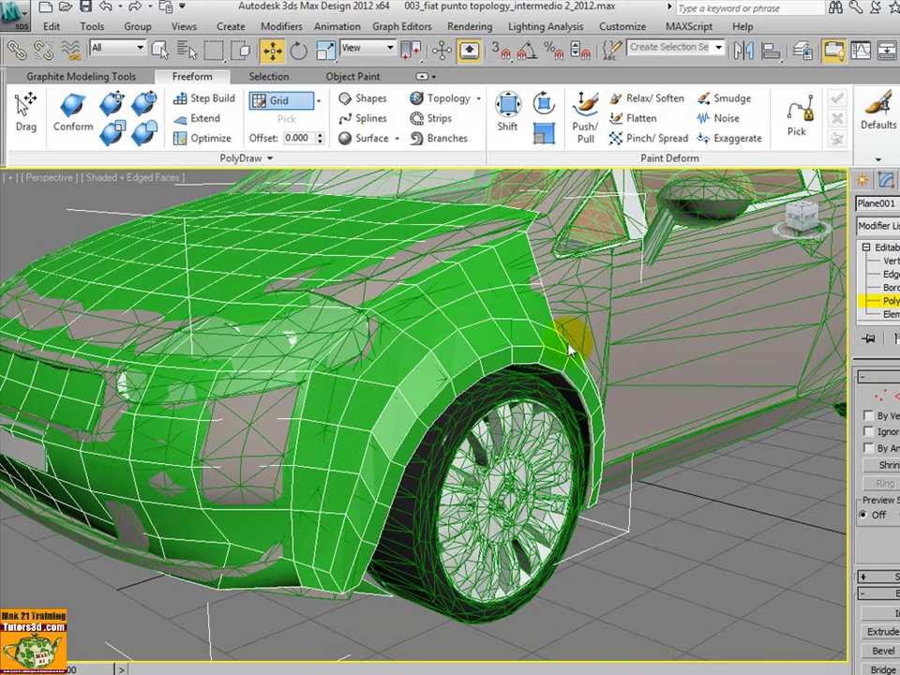
pyautogui.moveTo(438, 387)
pyautogui.keyDown('alt'); pyautogui.mouseDown(button='middle')
pyautogui.moveTo(368, 402)
pyautogui.moveTo(401, 362)
pyautogui.moveTo(382, 375)
pyautogui.moveTo(411, 439)
pyautogui.moveTo(364, 462)
pyautogui.mouseUp(button='middle'); pyautogui.keyUp('alt')
pyautogui.scroll(-4, 415, 433)
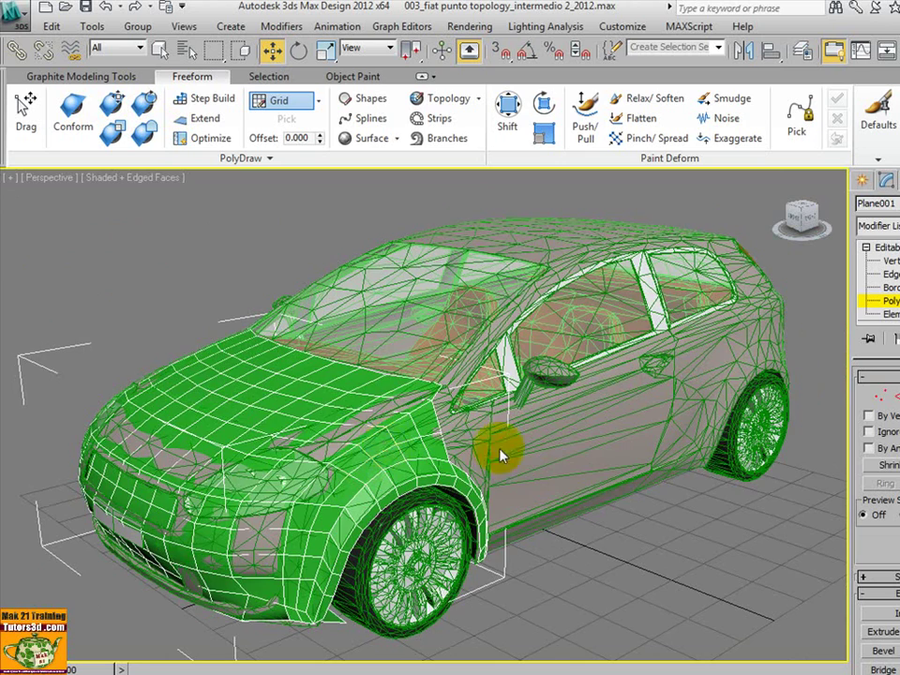
pyautogui.scroll(2, 352, 451)
pyautogui.scroll(4, 371, 446)
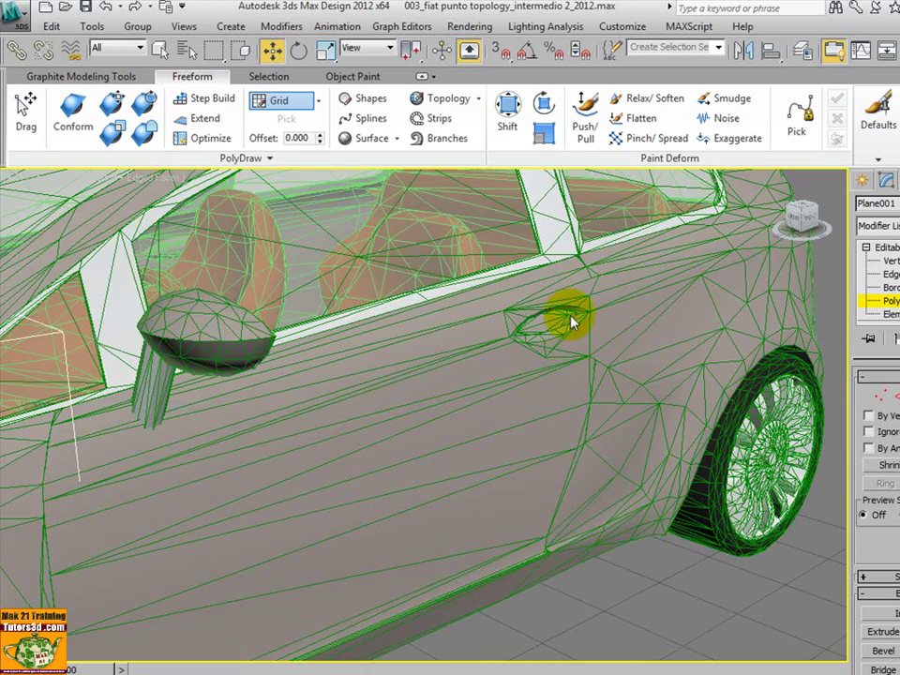
pyautogui.scroll(3, 562, 324)
pyautogui.scroll(-2, 525, 375)
pyautogui.scroll(-3, 478, 372)
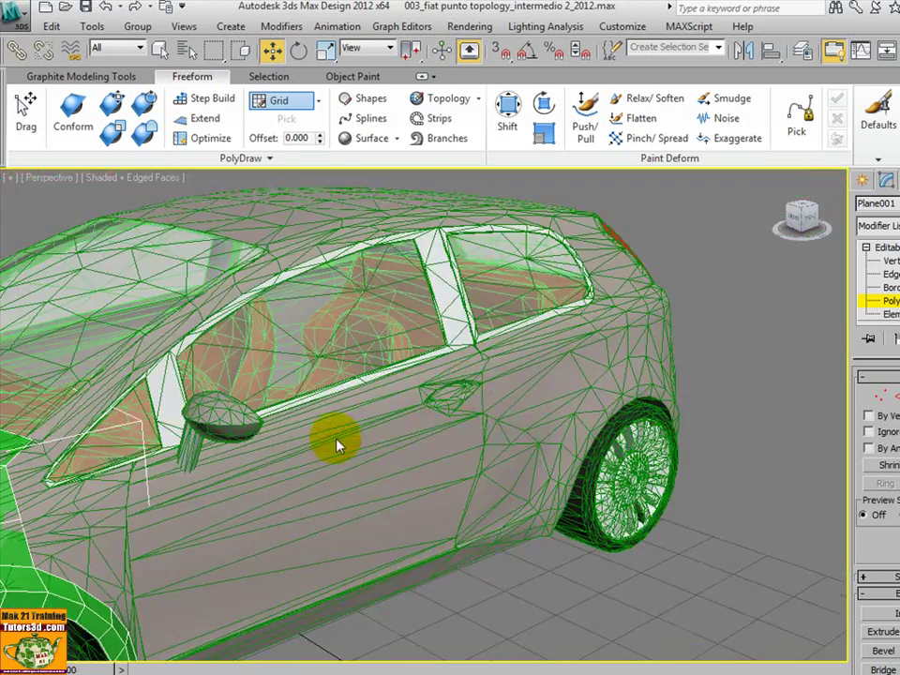
pyautogui.scroll(-3, 563, 367)
pyautogui.scroll(3, 577, 362)
pyautogui.scroll(2, 571, 377)
pyautogui.scroll(-3, 571, 378)
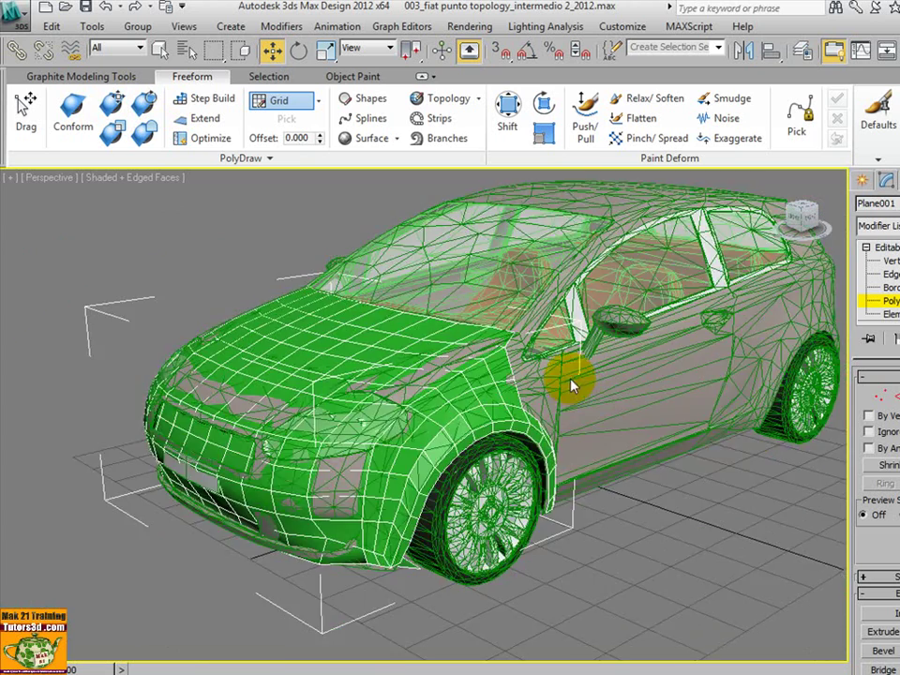
pyautogui.scroll(1, 508, 442)
pyautogui.scroll(2, 508, 440)
pyautogui.scroll(-1, 511, 421)
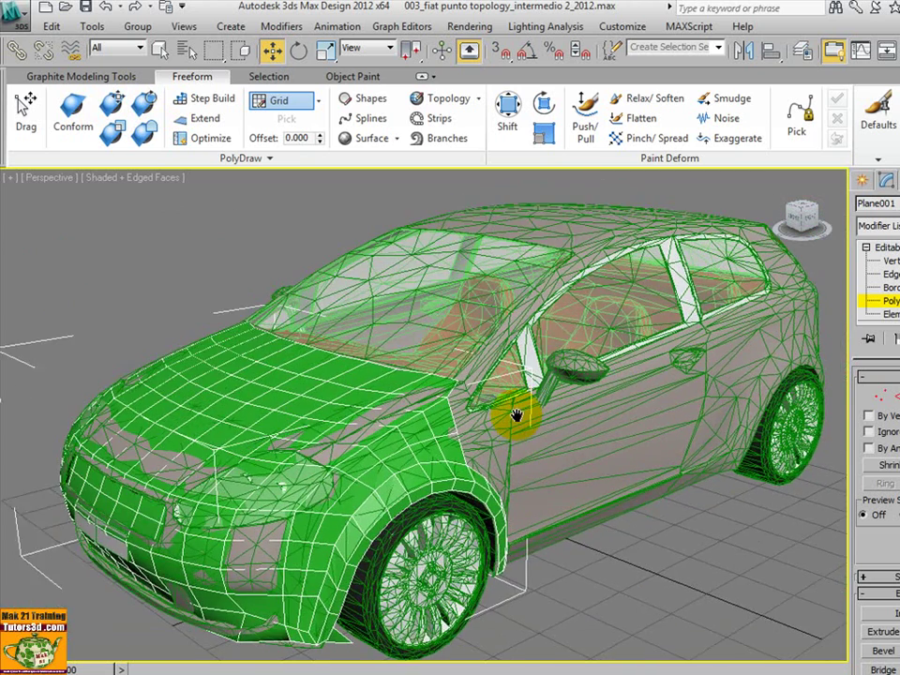
pyautogui.scroll(-1, 511, 415)
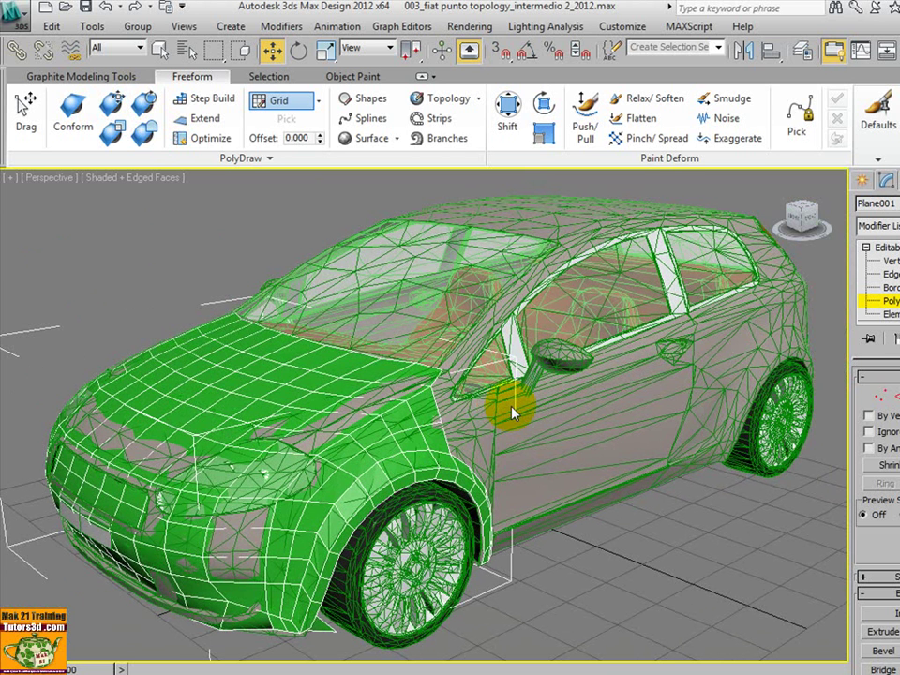
# Step: In Graphite Modeling Tools, loop-select a hood edge on Plane001 at Edge level
pyautogui.click(114, 80)
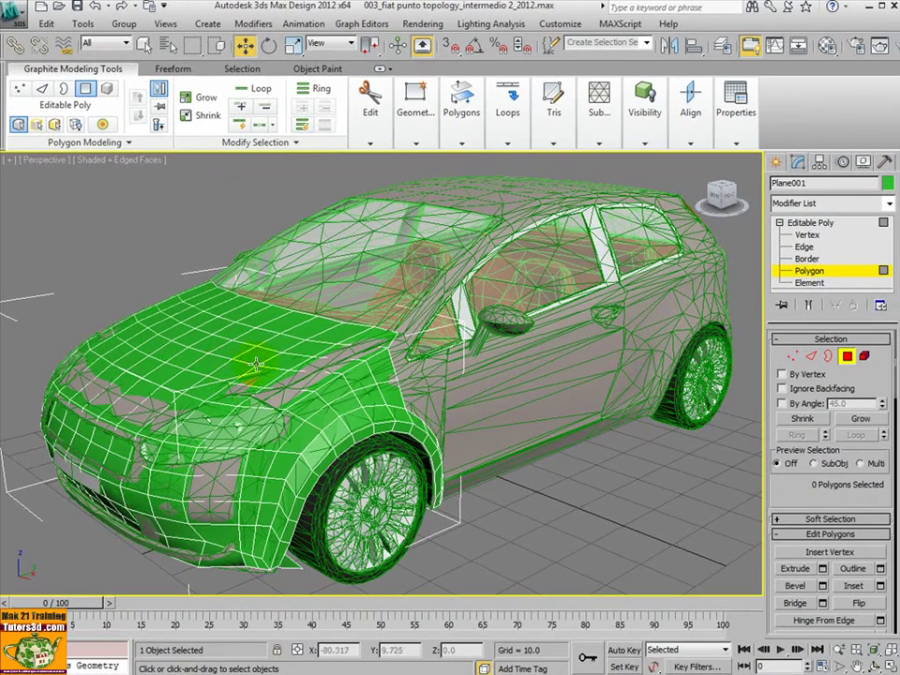
pyautogui.click(806, 245)
pyautogui.click(213, 370)
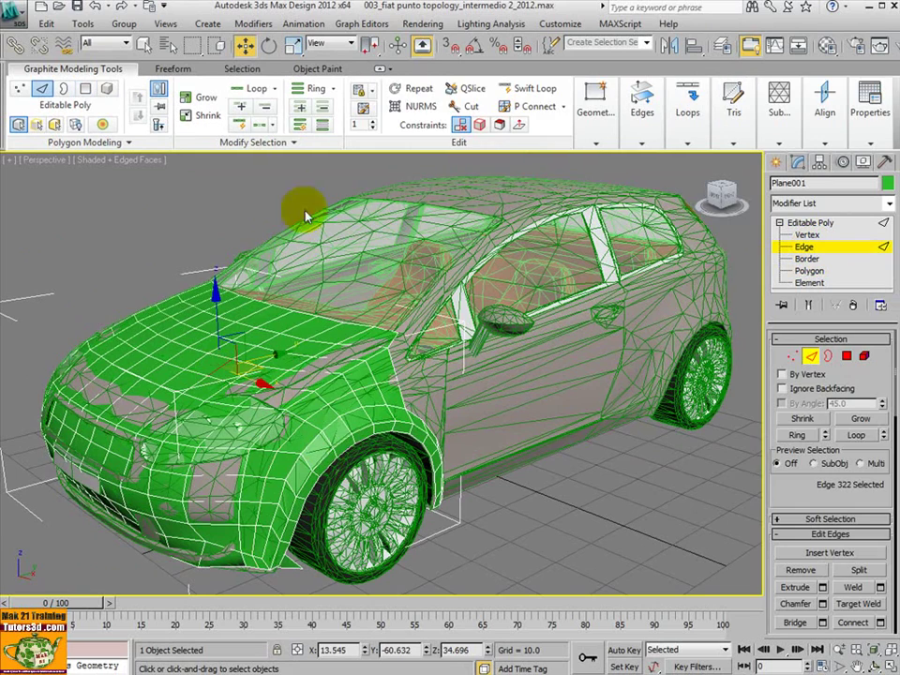
pyautogui.click(251, 88)
pyautogui.scroll(3, 286, 388)
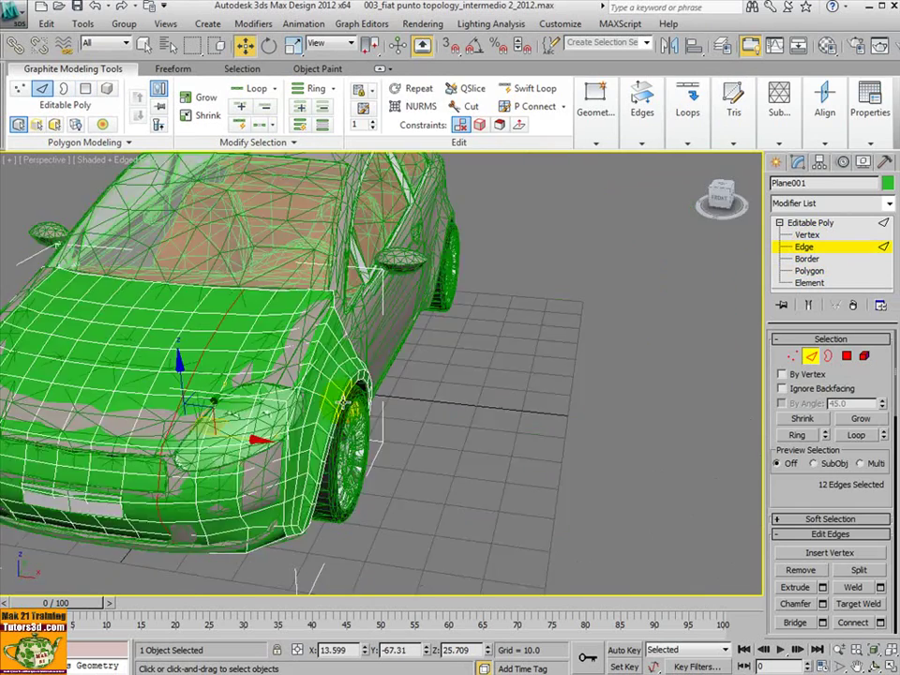
pyautogui.scroll(2, 426, 392)
pyautogui.scroll(-3, 361, 398)
pyautogui.scroll(-2, 362, 397)
pyautogui.moveTo(361, 397); pyautogui.dragTo(314, 388, button='middle')
pyautogui.scroll(4, 314, 388)
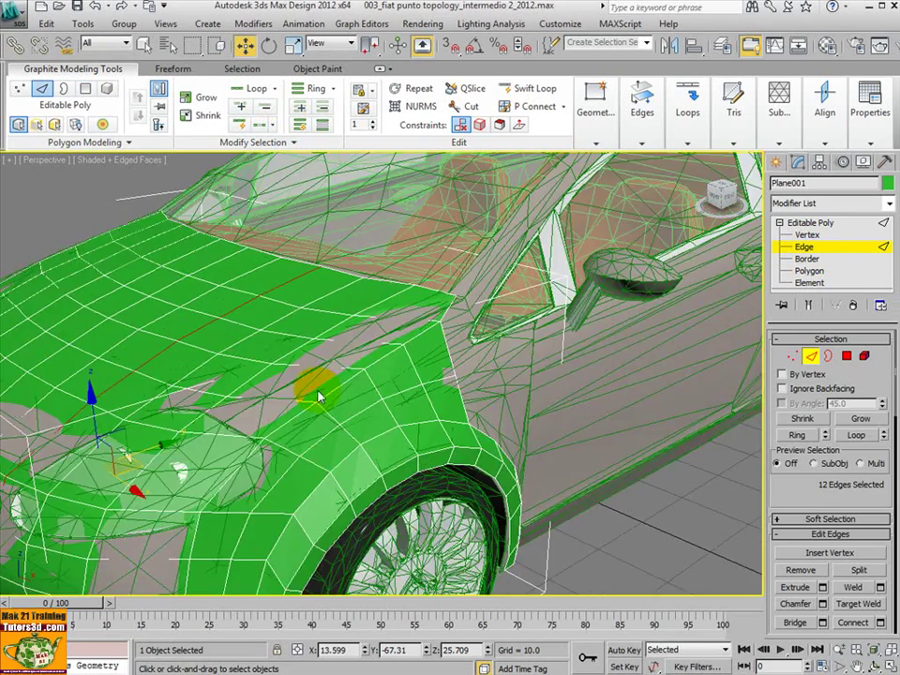
pyautogui.scroll(-2, 411, 346)
pyautogui.scroll(-1, 431, 334)
pyautogui.moveTo(433, 339)
pyautogui.keyDown('alt'); pyautogui.mouseDown(button='middle')
pyautogui.moveTo(368, 367)
pyautogui.moveTo(403, 356)
pyautogui.mouseUp(button='middle'); pyautogui.keyUp('alt')
# Step: Select the fiat punto body, enter Edge level (2), and clear the edge selection
pyautogui.click(843, 222)
pyautogui.click(527, 330)
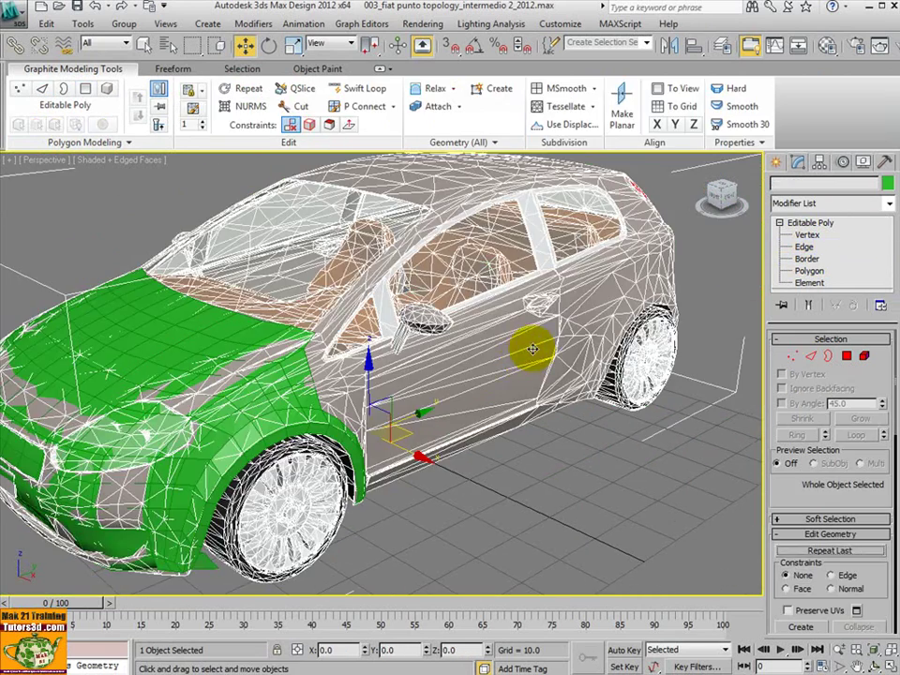
pyautogui.click(614, 375)
pyautogui.press('2')
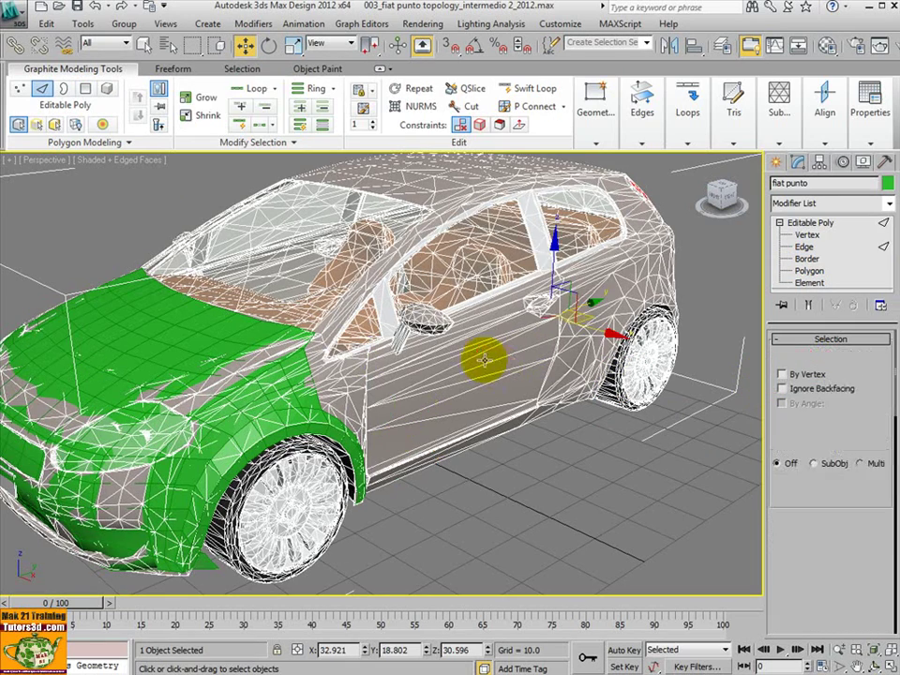
pyautogui.click(490, 360)
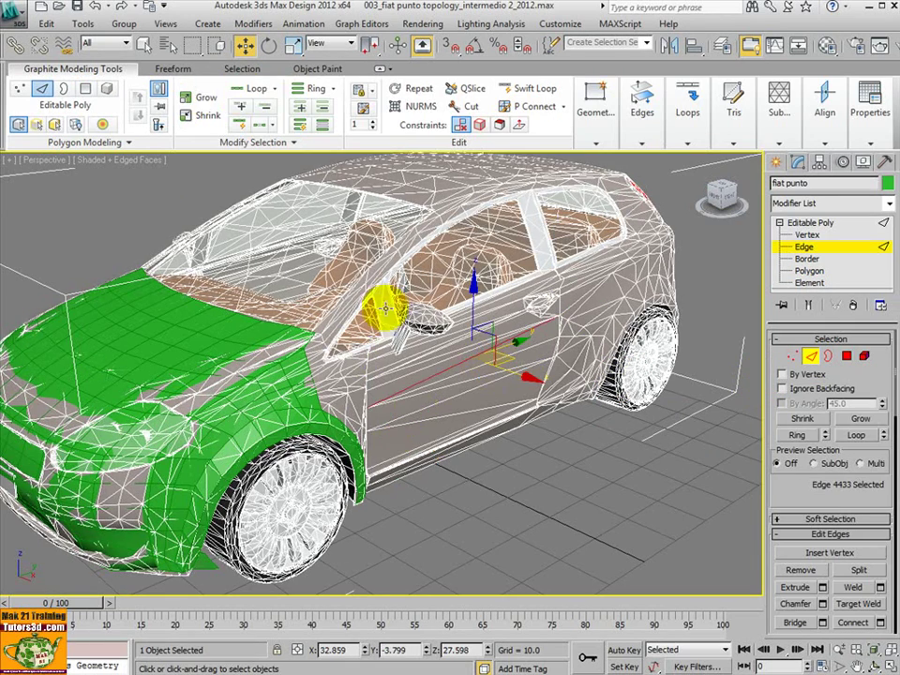
pyautogui.moveTo(382, 311)
pyautogui.keyDown('alt'); pyautogui.mouseDown(button='middle')
pyautogui.moveTo(402, 371)
pyautogui.moveTo(466, 394)
pyautogui.mouseUp(button='middle'); pyautogui.keyUp('alt')
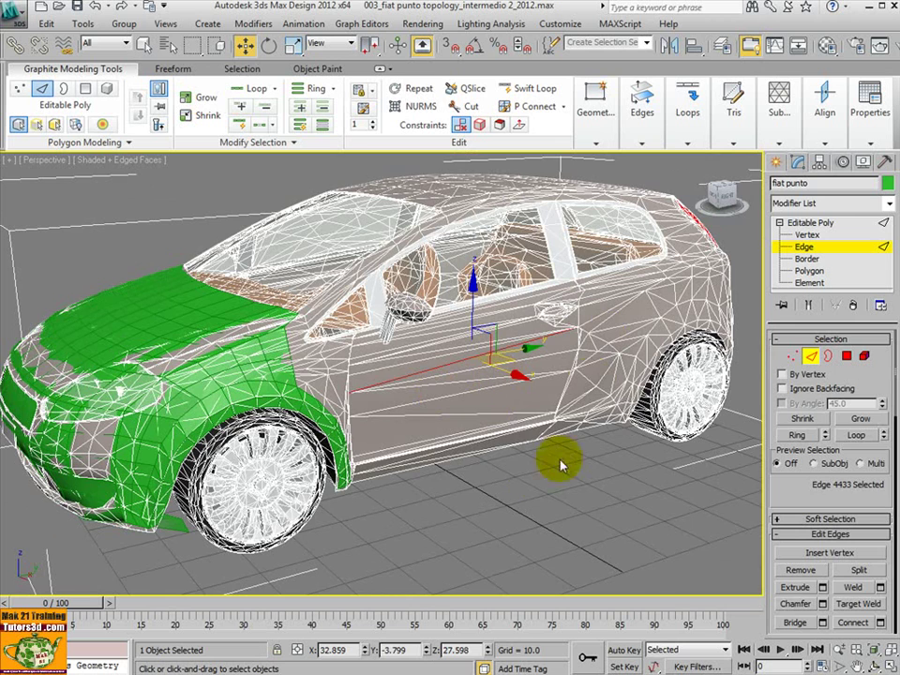
pyautogui.click(530, 474)
pyautogui.moveTo(531, 475)
pyautogui.mouseDown(button='middle')
pyautogui.moveTo(518, 462)
pyautogui.moveTo(538, 469)
pyautogui.mouseUp(button='middle')
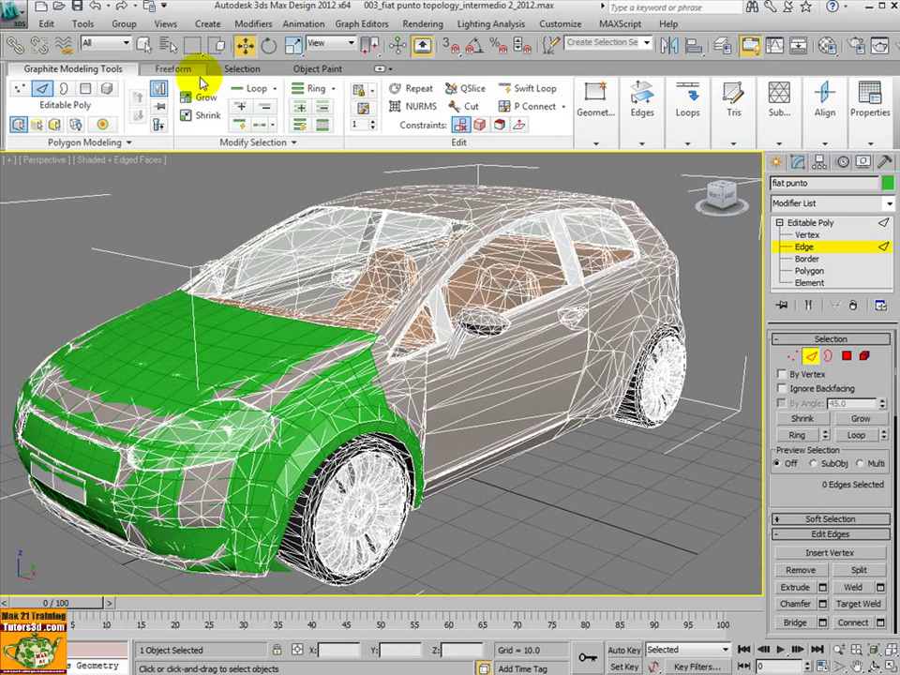
# Step: Leave Edge level, select Plane001 under Freeform, and enable PolyDraw's Grid option
pyautogui.click(167, 68)
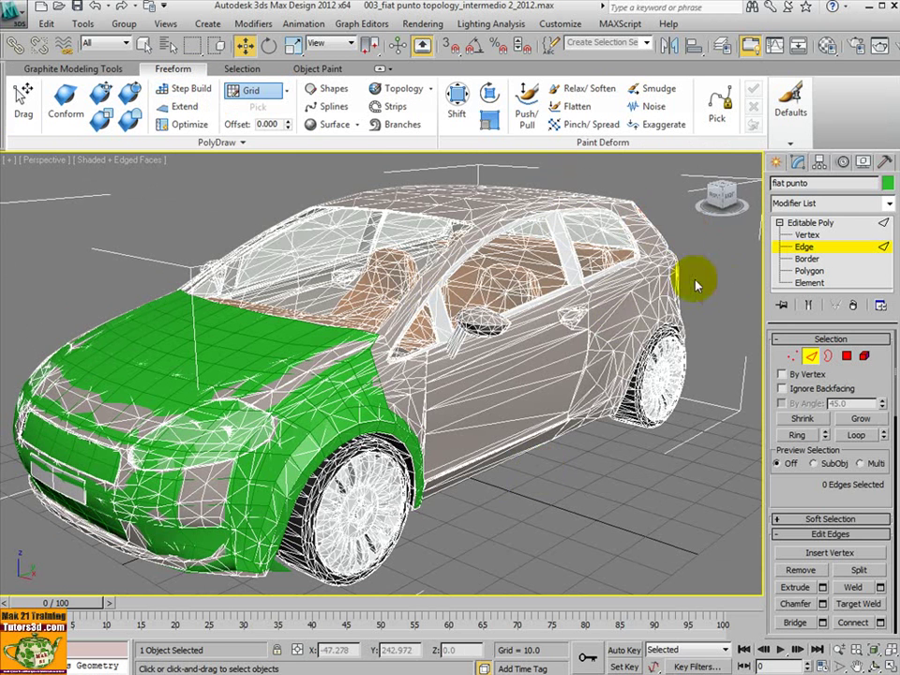
pyautogui.click(291, 334)
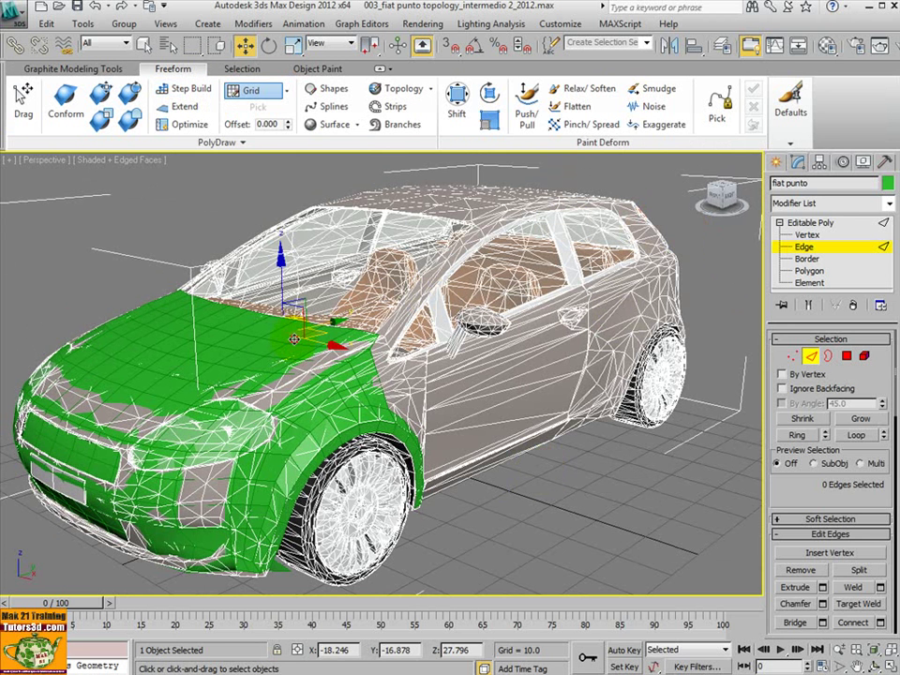
pyautogui.click(783, 223)
pyautogui.click(539, 480)
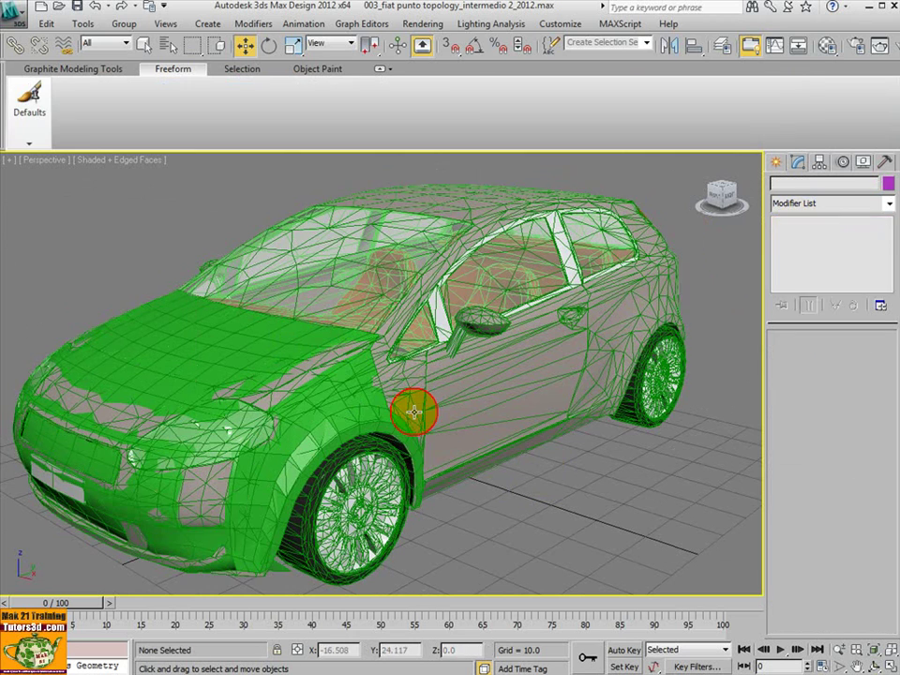
pyautogui.click(322, 335)
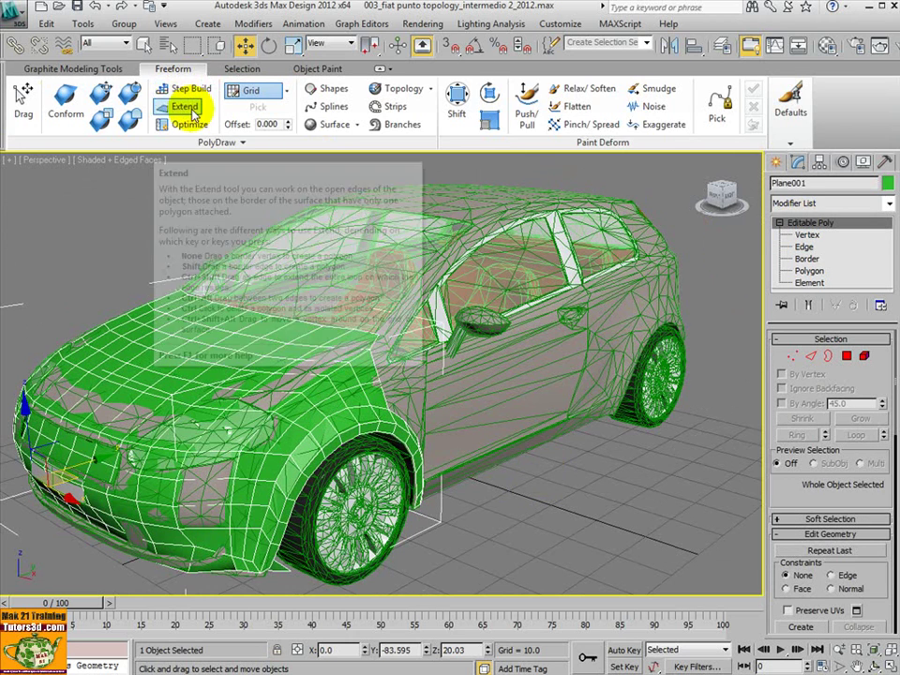
pyautogui.click(267, 94)
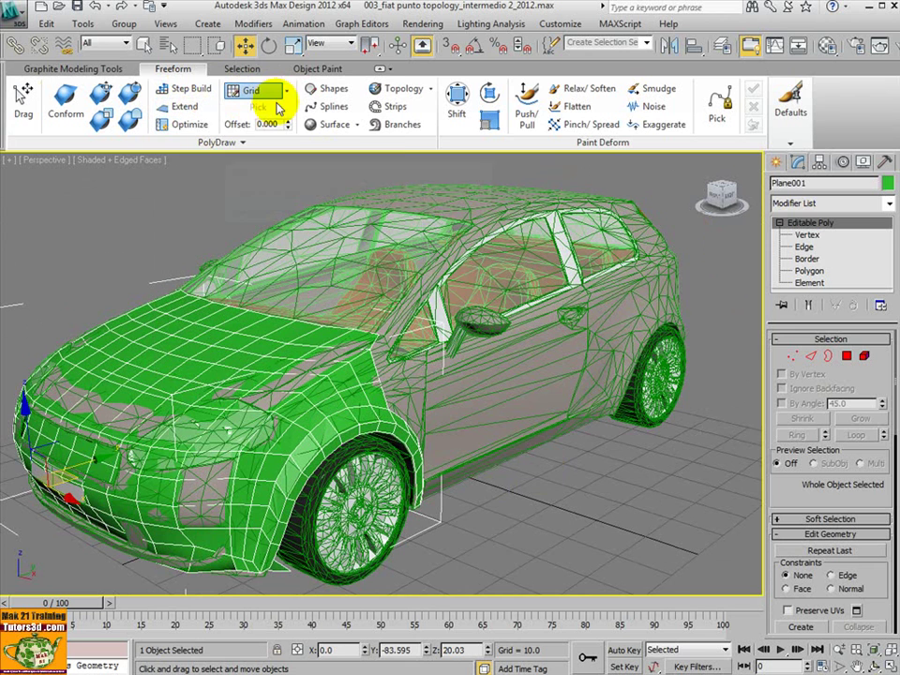
pyautogui.moveTo(287, 191)
pyautogui.mouseDown(button='middle')
pyautogui.moveTo(310, 181)
pyautogui.moveTo(341, 200)
pyautogui.mouseUp(button='middle')
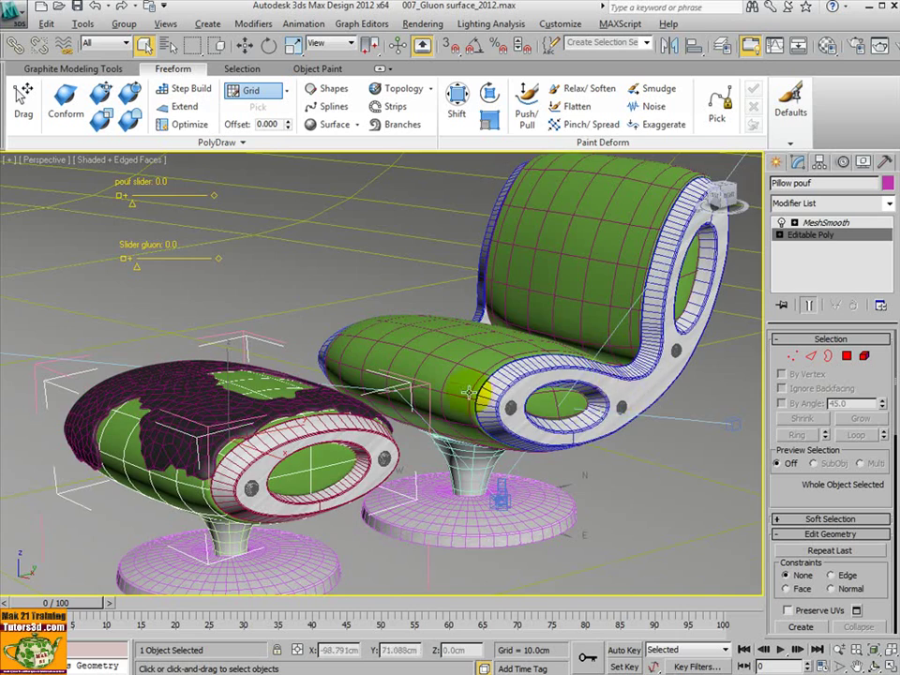
pyautogui.moveTo(467, 392)
pyautogui.keyDown('alt'); pyautogui.mouseDown(button='middle')
pyautogui.moveTo(496, 392)
pyautogui.moveTo(507, 379)
pyautogui.mouseUp(button='middle'); pyautogui.keyUp('alt')
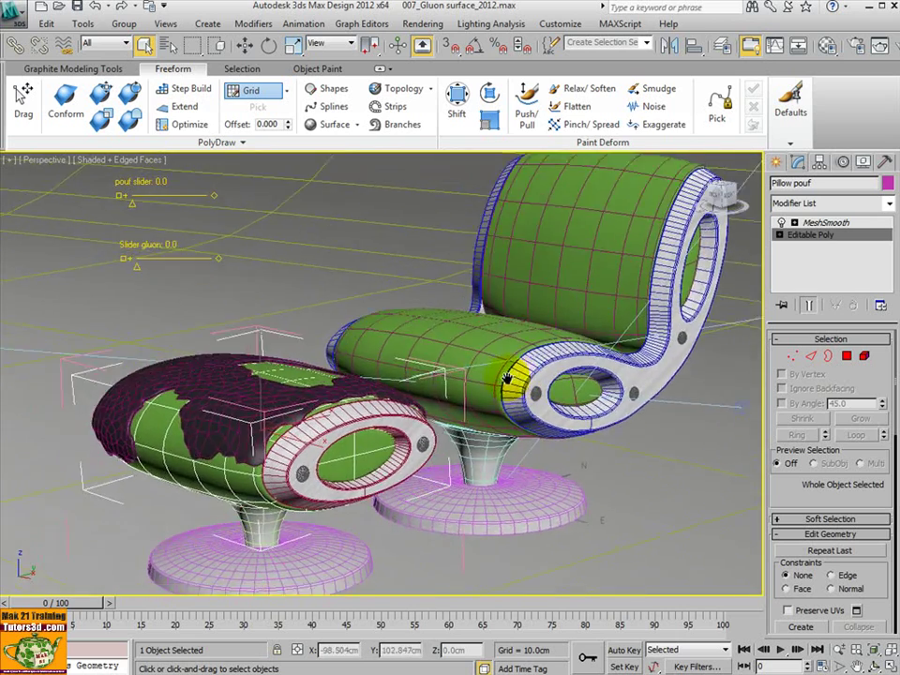
pyautogui.scroll(1, 396, 391)
pyautogui.scroll(2, 395, 401)
pyautogui.scroll(2, 435, 395)
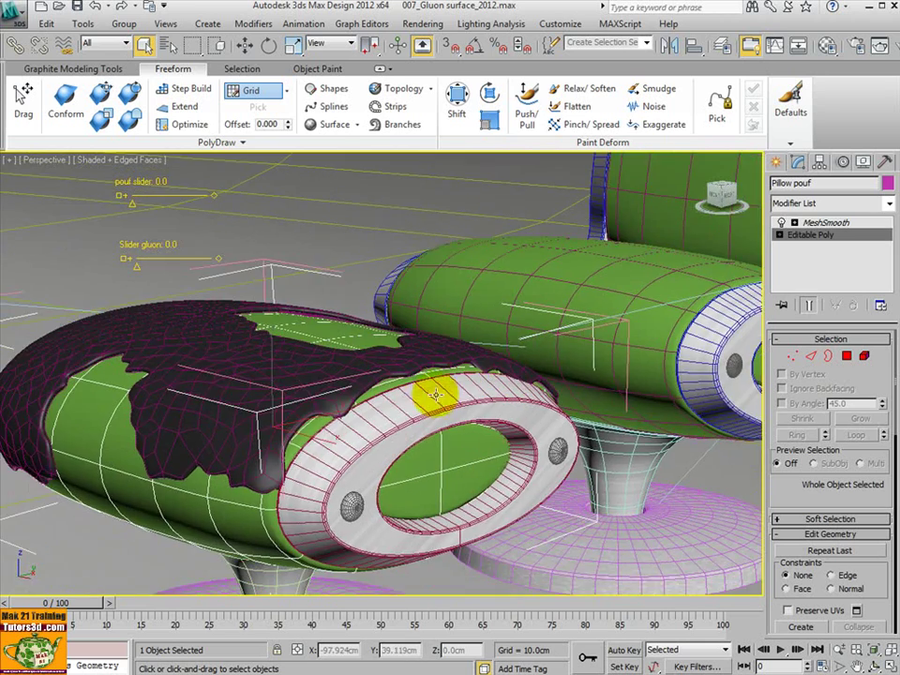
pyautogui.moveTo(435, 394)
pyautogui.keyDown('alt'); pyautogui.mouseDown(button='middle')
pyautogui.moveTo(426, 402)
pyautogui.moveTo(502, 411)
pyautogui.moveTo(533, 427)
pyautogui.moveTo(416, 441)
pyautogui.moveTo(311, 416)
pyautogui.moveTo(385, 376)
pyautogui.moveTo(533, 414)
pyautogui.moveTo(509, 442)
pyautogui.moveTo(418, 422)
pyautogui.moveTo(458, 392)
pyautogui.moveTo(546, 395)
pyautogui.moveTo(545, 385)
pyautogui.moveTo(542, 418)
pyautogui.moveTo(432, 426)
pyautogui.moveTo(458, 407)
pyautogui.moveTo(416, 422)
pyautogui.moveTo(461, 413)
pyautogui.mouseUp(button='middle'); pyautogui.keyUp('alt')
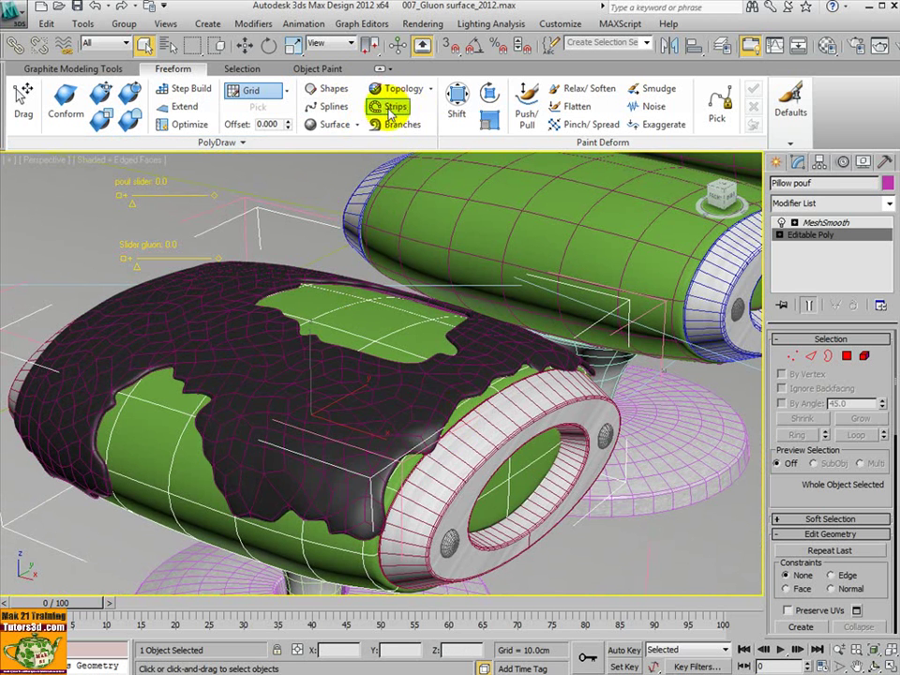
pyautogui.moveTo(381, 357)
pyautogui.keyDown('alt'); pyautogui.mouseDown(button='middle')
pyautogui.moveTo(374, 357)
pyautogui.moveTo(419, 338)
pyautogui.moveTo(422, 354)
pyautogui.moveTo(372, 364)
pyautogui.moveTo(427, 341)
pyautogui.moveTo(400, 349)
pyautogui.mouseUp(button='middle'); pyautogui.keyUp('alt')
pyautogui.scroll(-3, 412, 357)
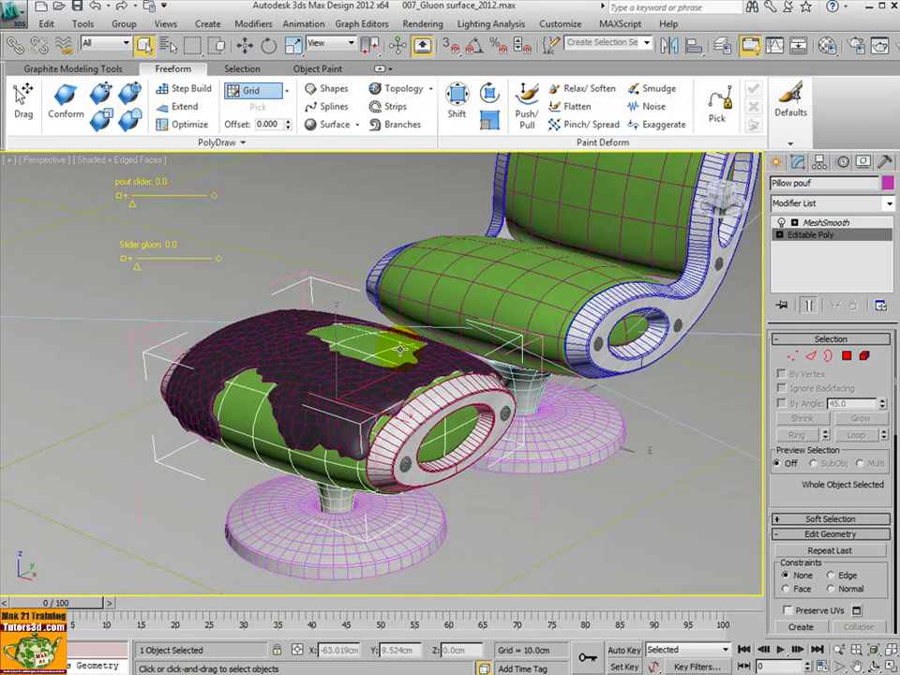
pyautogui.scroll(4, 406, 348)
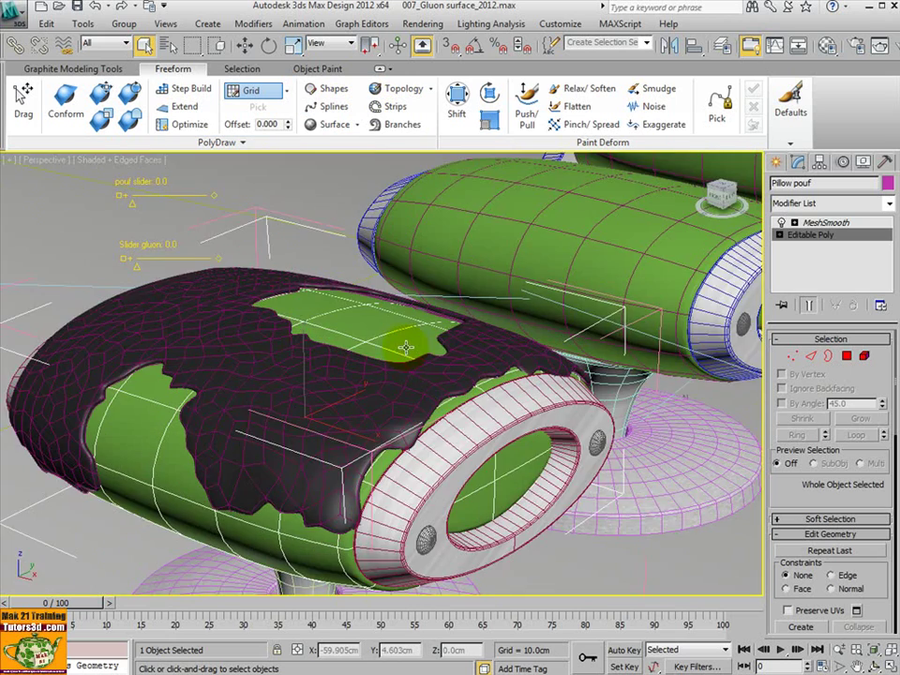
pyautogui.scroll(-3, 406, 349)
pyautogui.moveTo(406, 349)
pyautogui.keyDown('alt'); pyautogui.mouseDown(button='middle')
pyautogui.moveTo(411, 327)
pyautogui.moveTo(337, 375)
pyautogui.mouseUp(button='middle'); pyautogui.keyUp('alt')
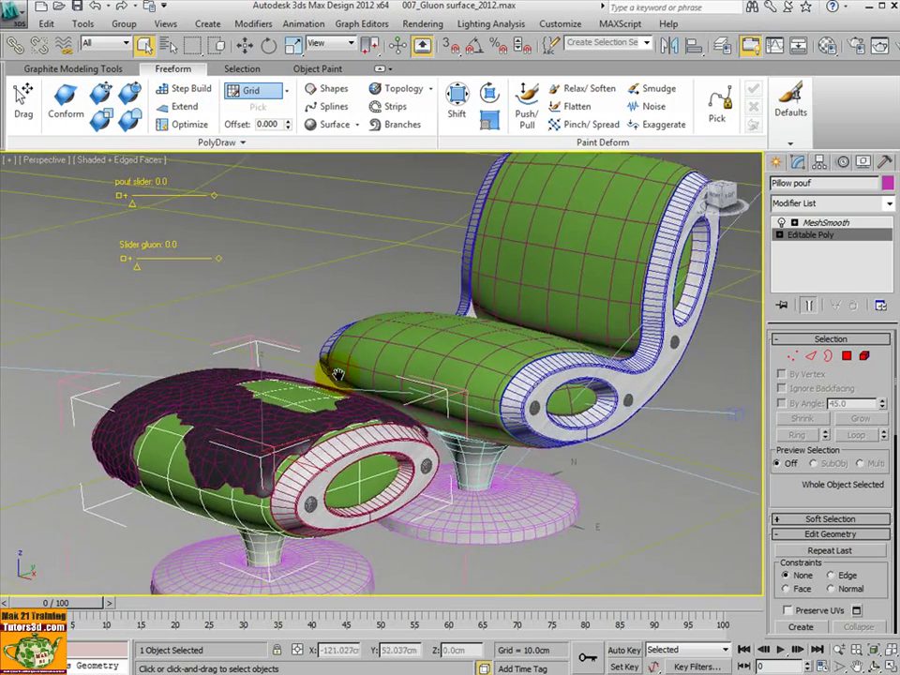
pyautogui.moveTo(344, 221)
pyautogui.keyDown('alt'); pyautogui.mouseDown(button='middle')
pyautogui.moveTo(357, 253)
pyautogui.moveTo(358, 319)
pyautogui.moveTo(367, 309)
pyautogui.mouseUp(button='middle'); pyautogui.keyUp('alt')
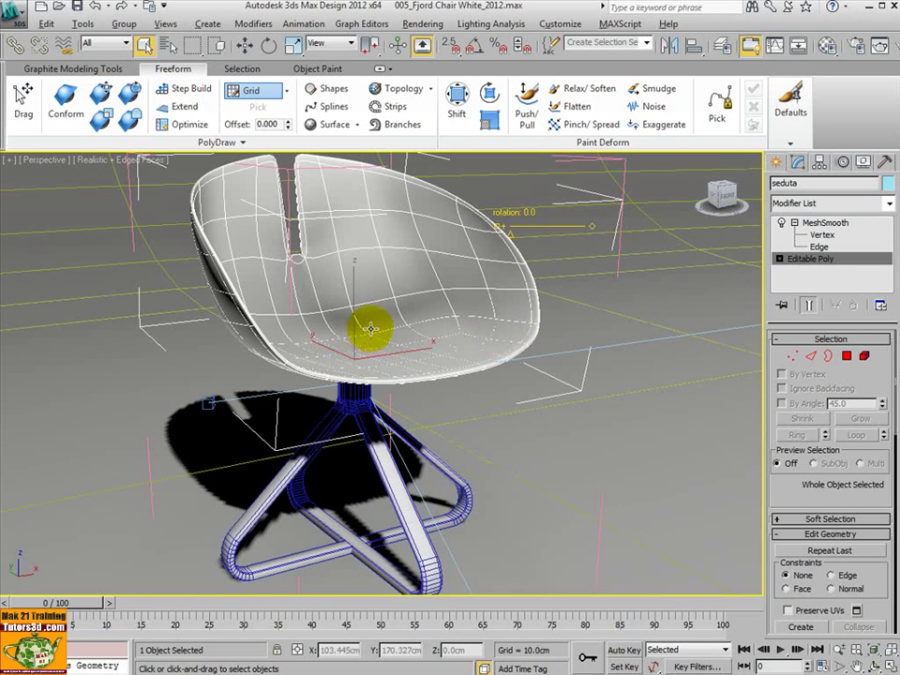
# Step: View the 001_fjord sedia bianca render via Rendering > View Image File, then close it
pyautogui.moveTo(371, 328); pyautogui.dragTo(377, 328)
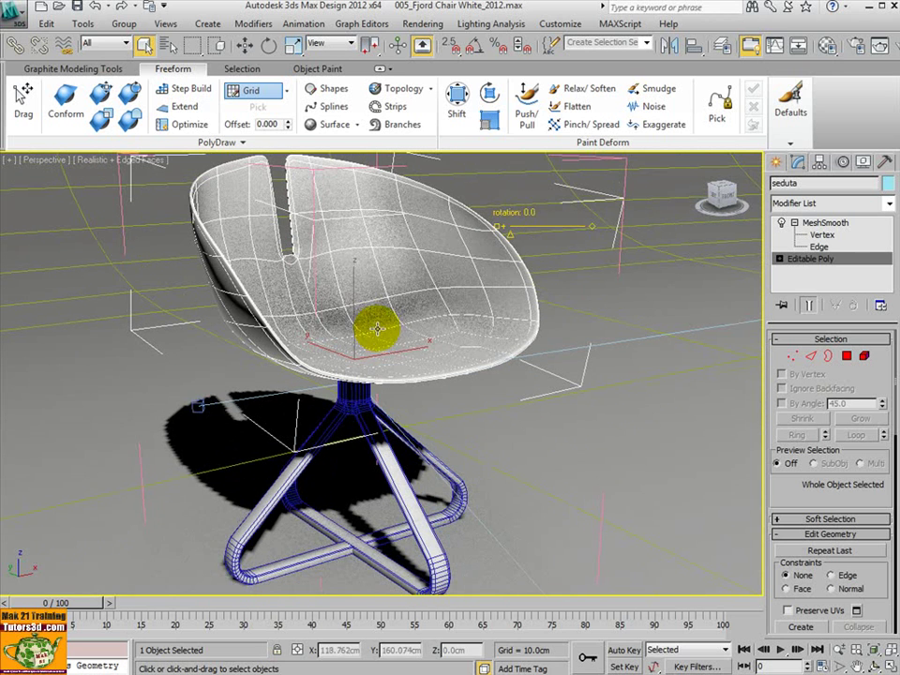
pyautogui.click(423, 23)
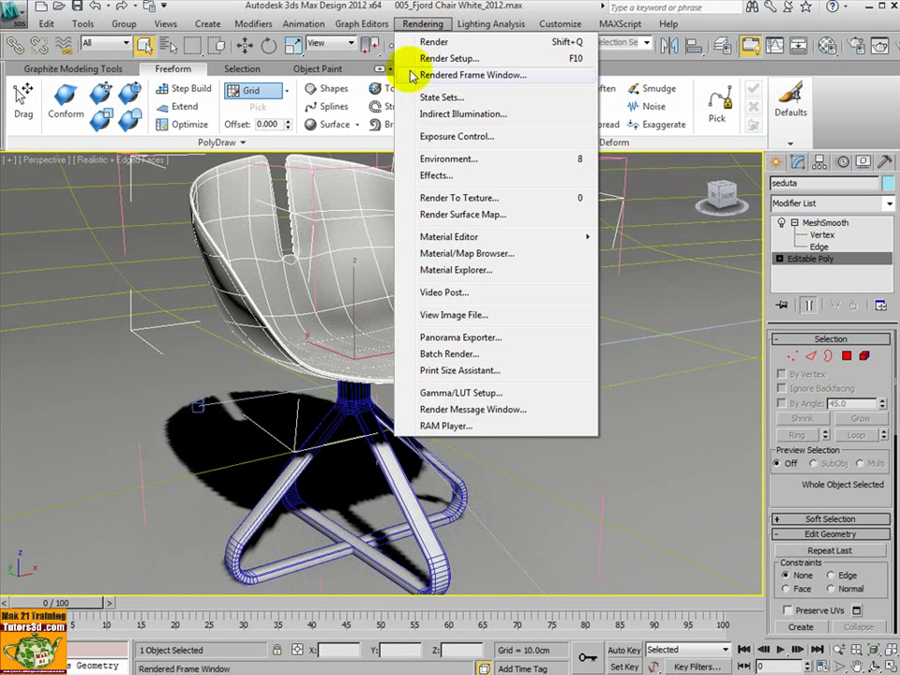
pyautogui.click(452, 316)
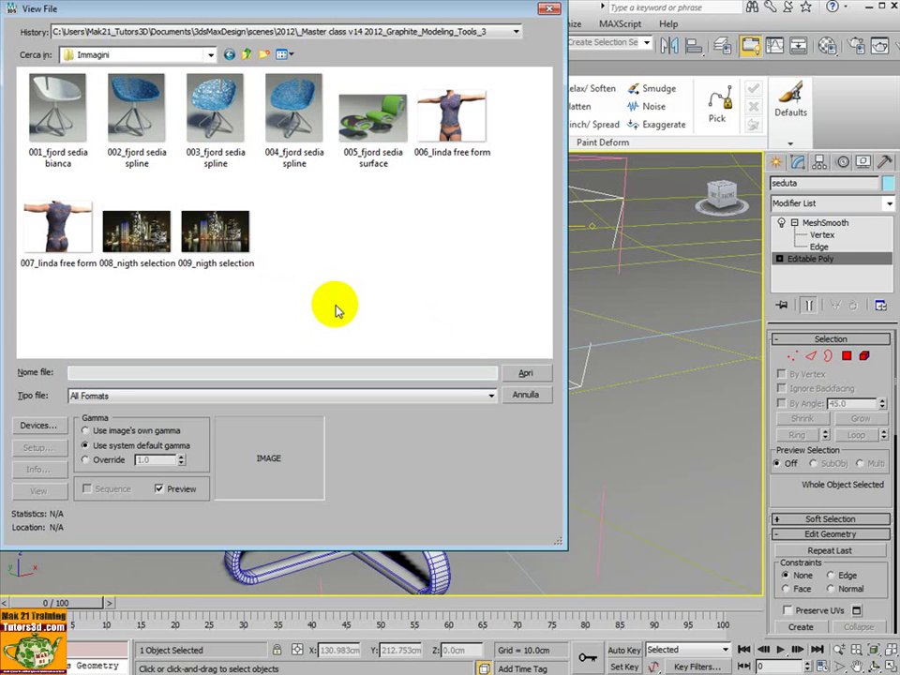
pyautogui.click(67, 157)
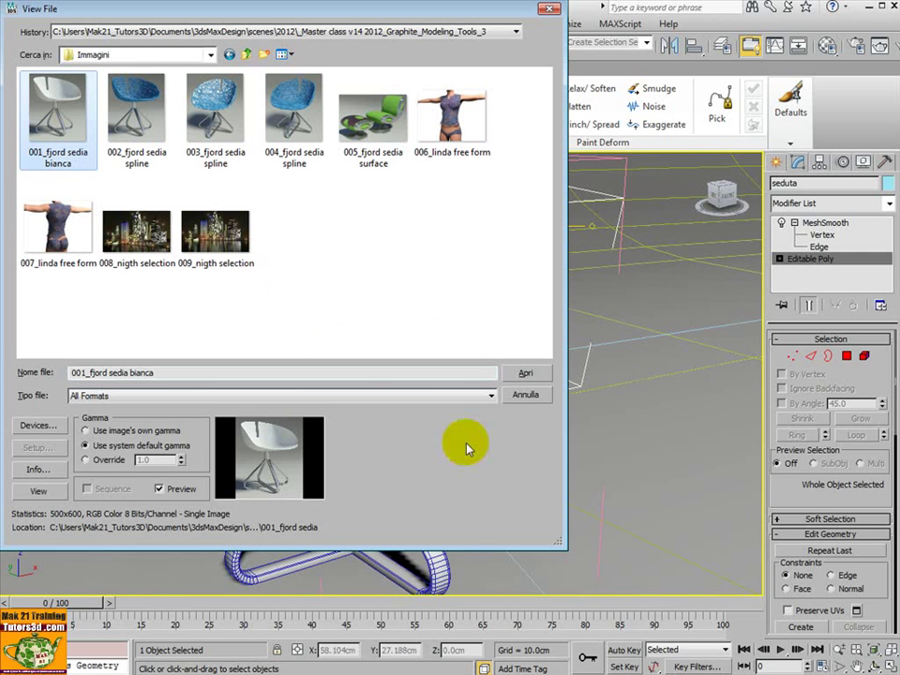
pyautogui.click(530, 377)
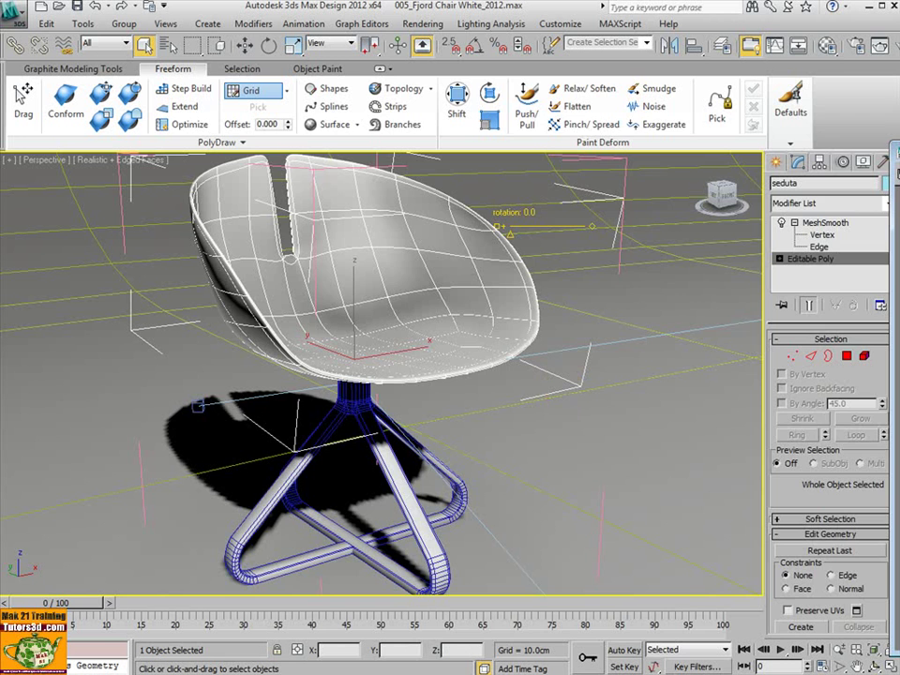
pyautogui.moveTo(568, 99); pyautogui.dragTo(323, 103)
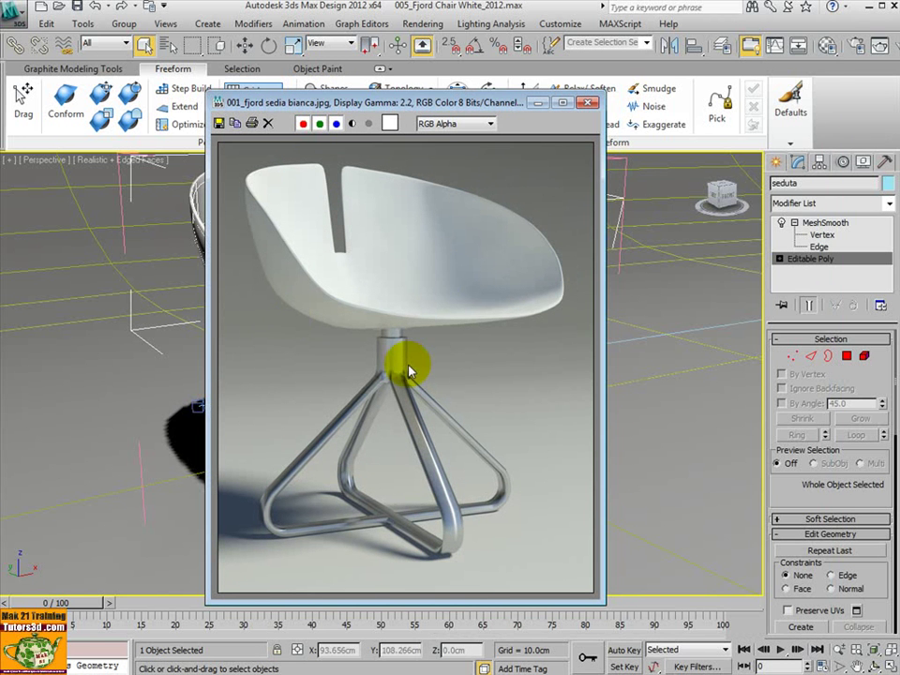
pyautogui.click(588, 104)
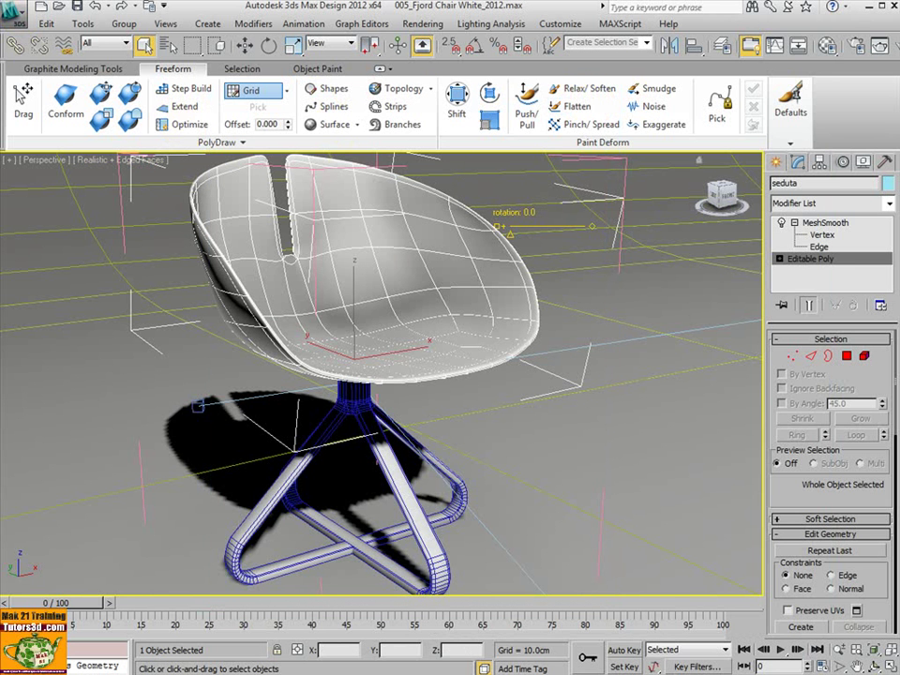
# Step: Open the dropped scene without saving changes, then zoom in, select the chair base and orbit
pyautogui.click(496, 334)
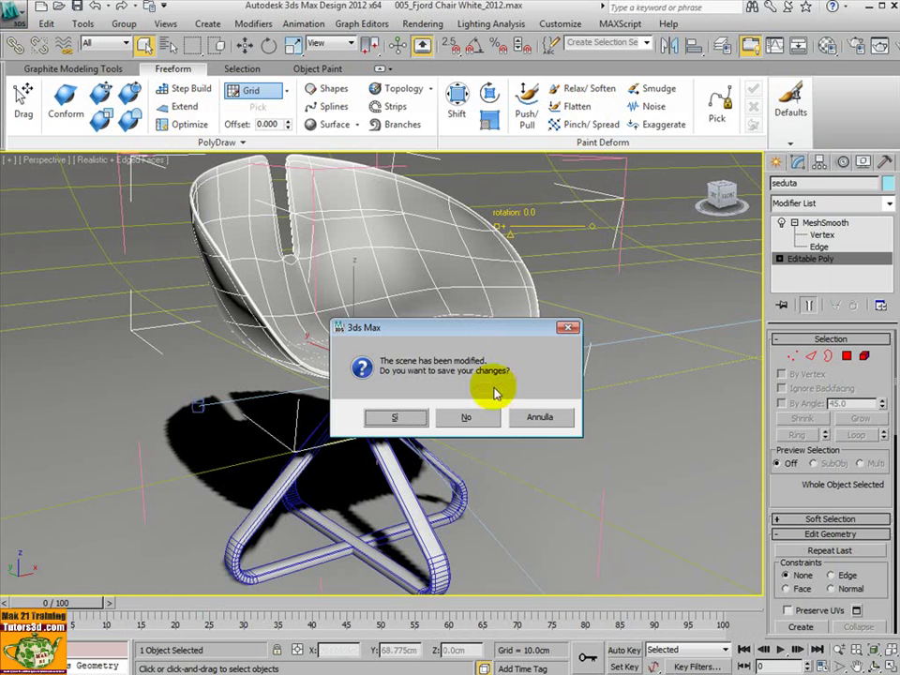
pyautogui.click(471, 416)
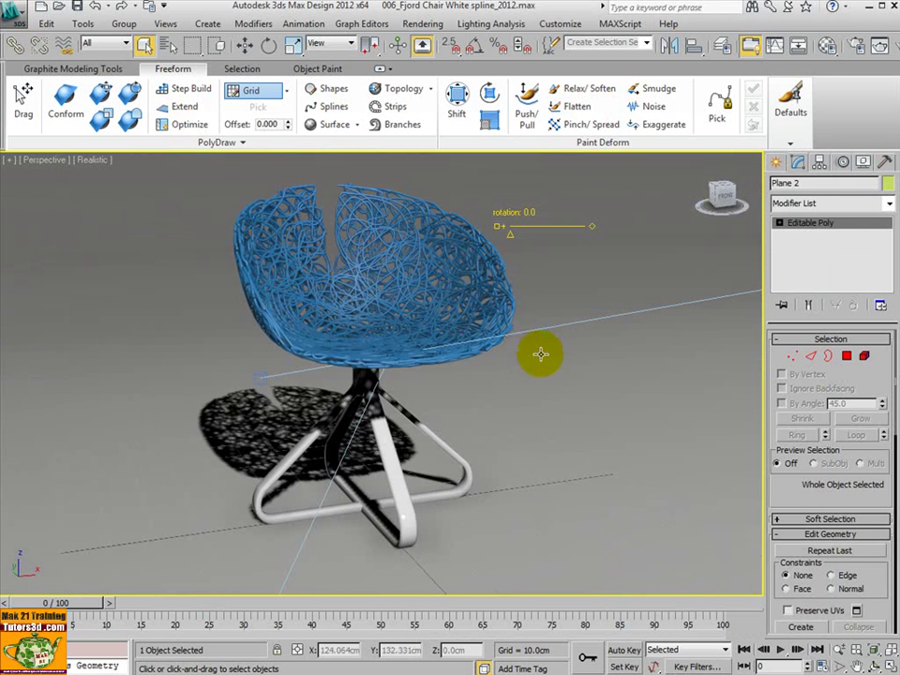
pyautogui.scroll(2, 540, 353)
pyautogui.scroll(2, 534, 351)
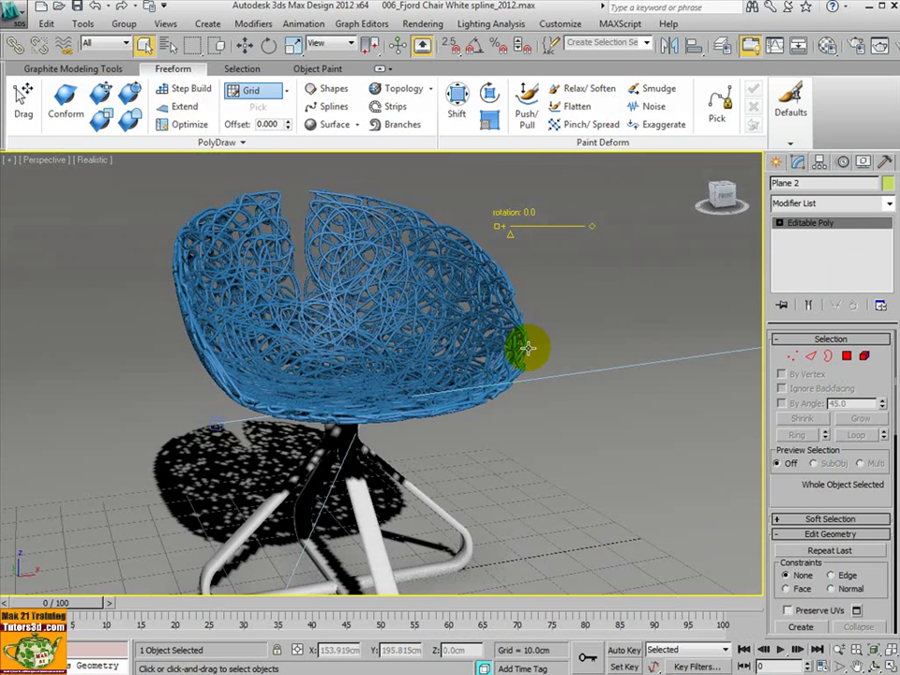
pyautogui.click(390, 461)
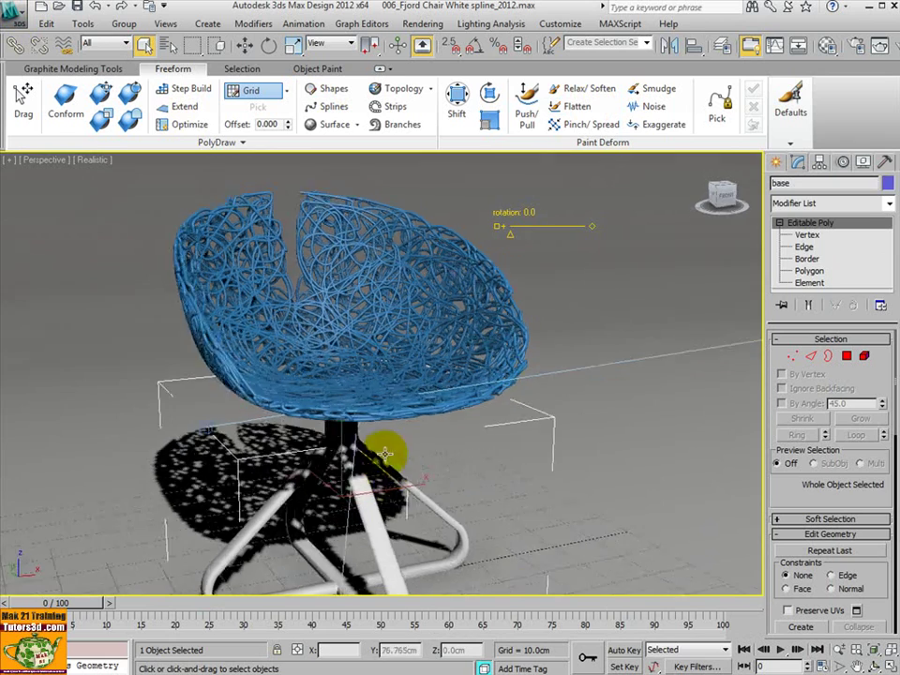
pyautogui.moveTo(384, 455)
pyautogui.keyDown('alt'); pyautogui.mouseDown(button='middle')
pyautogui.moveTo(538, 422)
pyautogui.moveTo(502, 446)
pyautogui.moveTo(331, 465)
pyautogui.moveTo(378, 480)
pyautogui.moveTo(396, 463)
pyautogui.mouseUp(button='middle'); pyautogui.keyUp('alt')
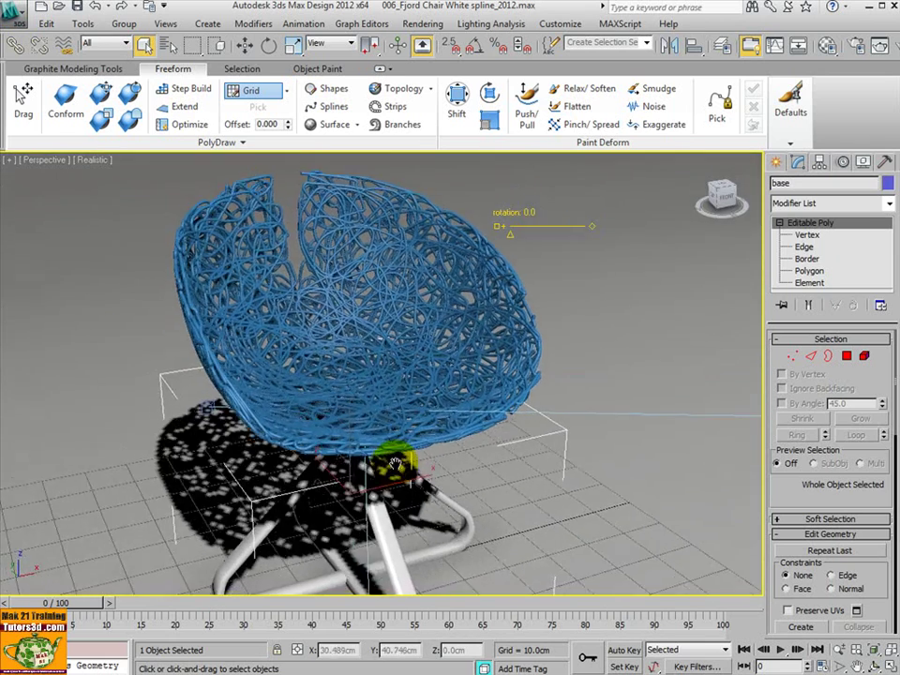
# Step: View the 002_fjord sedia spline render through View Image File
pyautogui.click(424, 24)
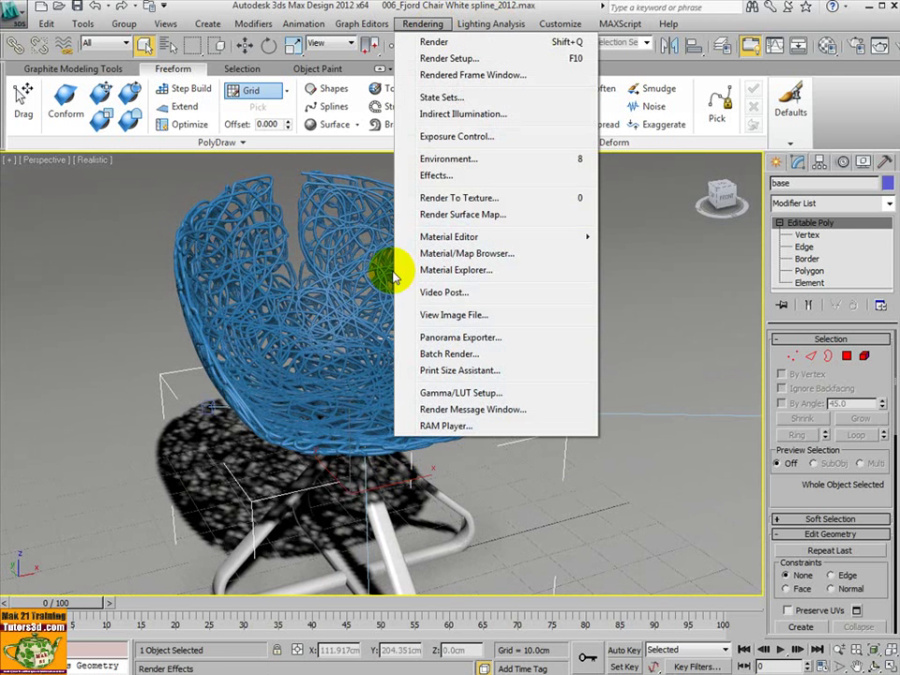
pyautogui.click(459, 315)
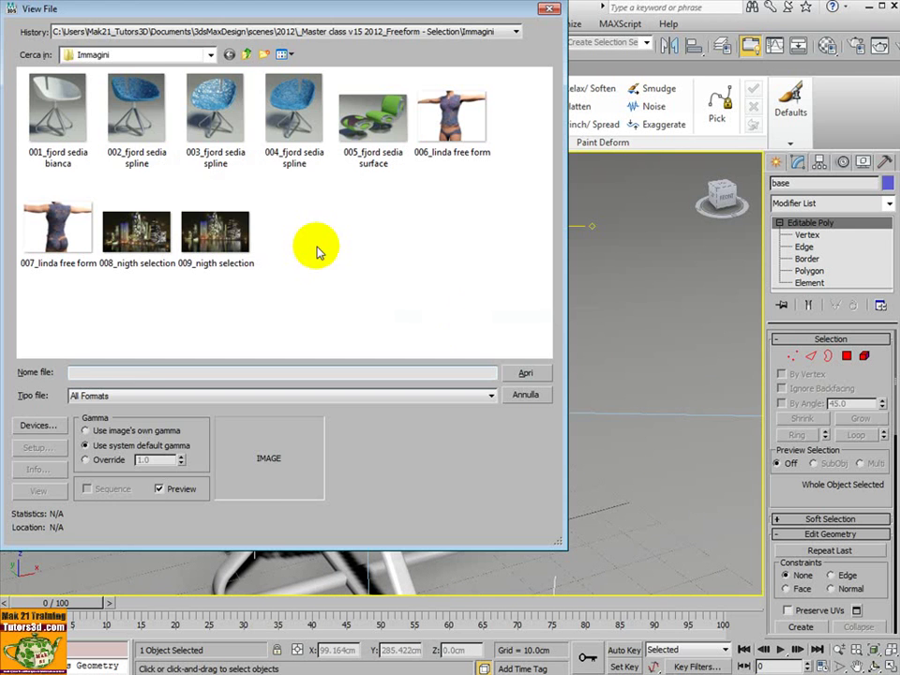
pyautogui.click(160, 150)
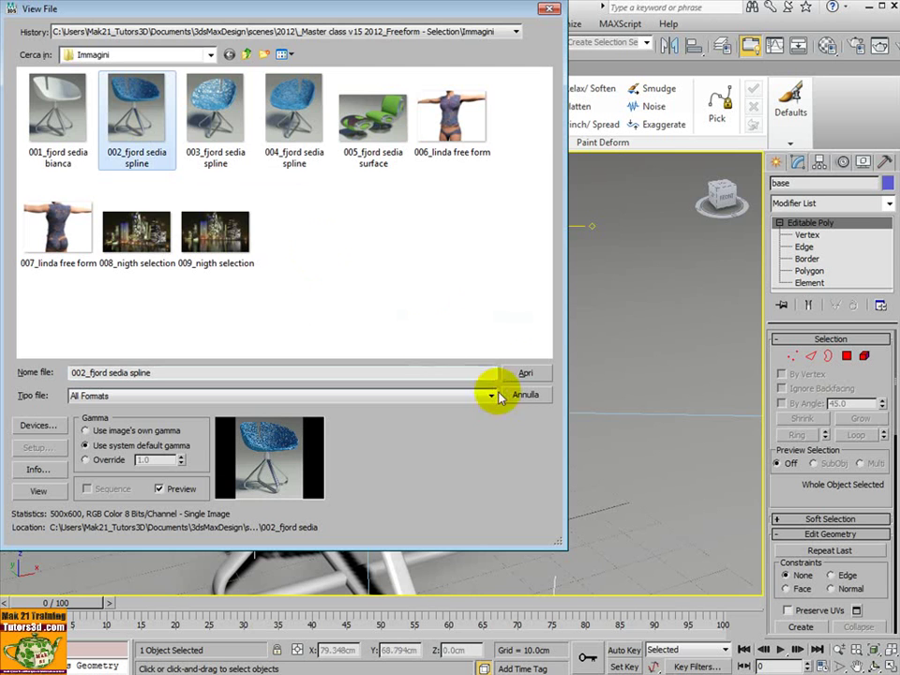
pyautogui.click(523, 372)
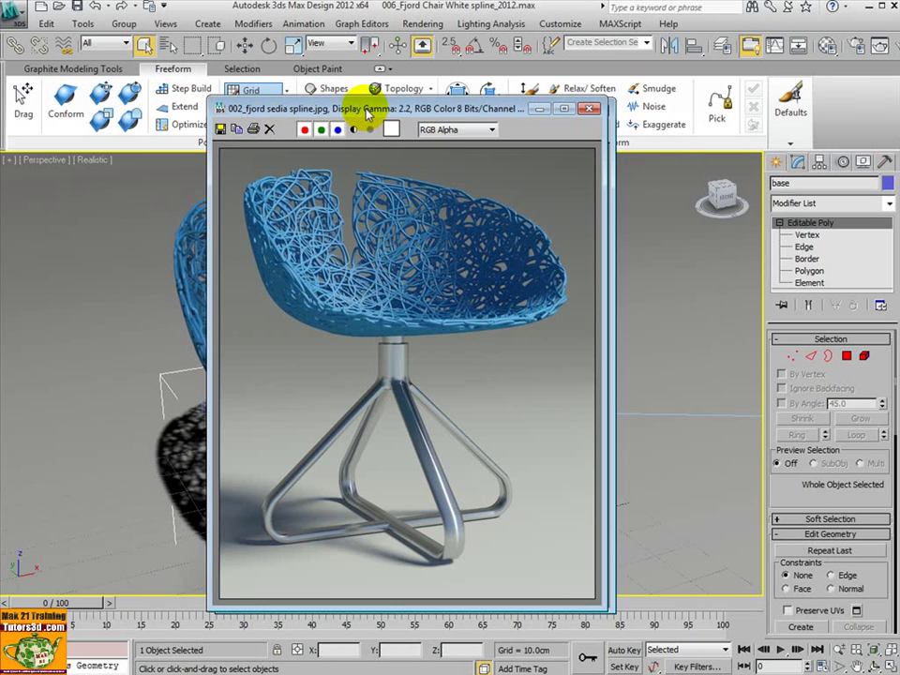
pyautogui.moveTo(367, 113); pyautogui.dragTo(305, 111)
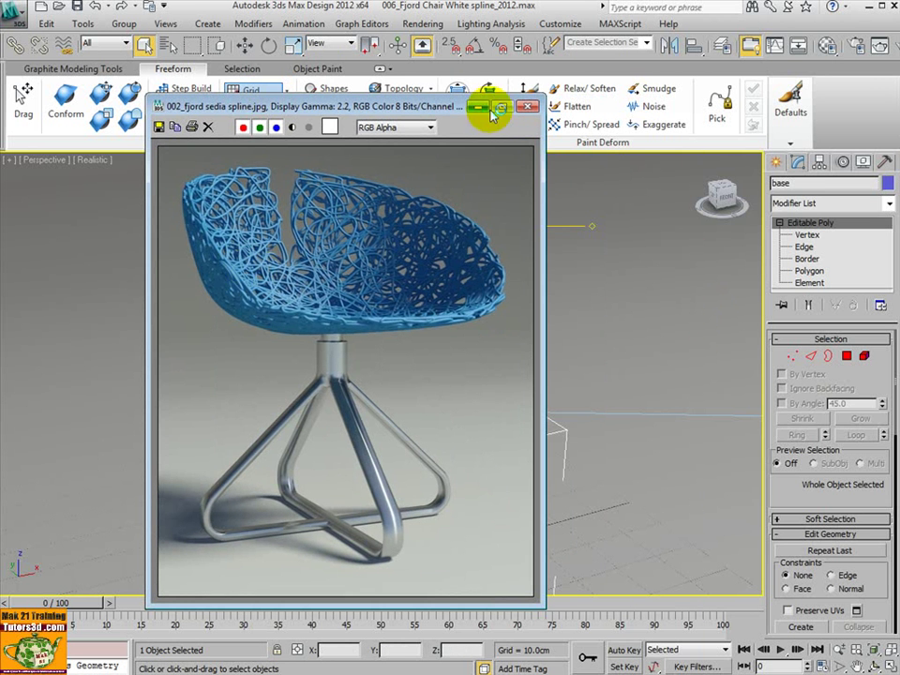
# Step: Also open the 003 and 004 fjord sedia spline renders
pyautogui.click(421, 24)
pyautogui.click(456, 317)
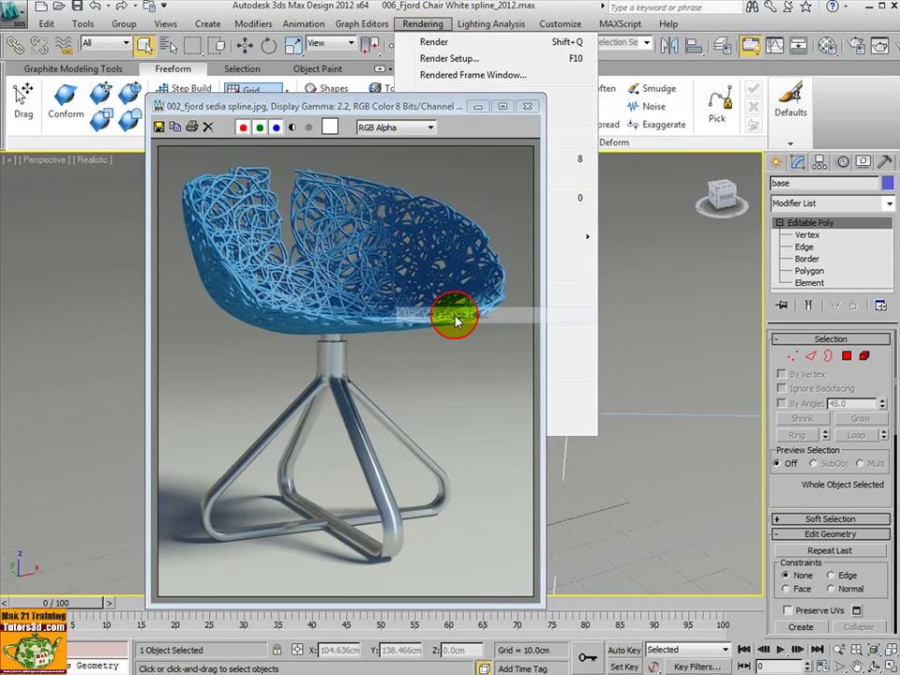
pyautogui.click(221, 150)
pyautogui.click(585, 386)
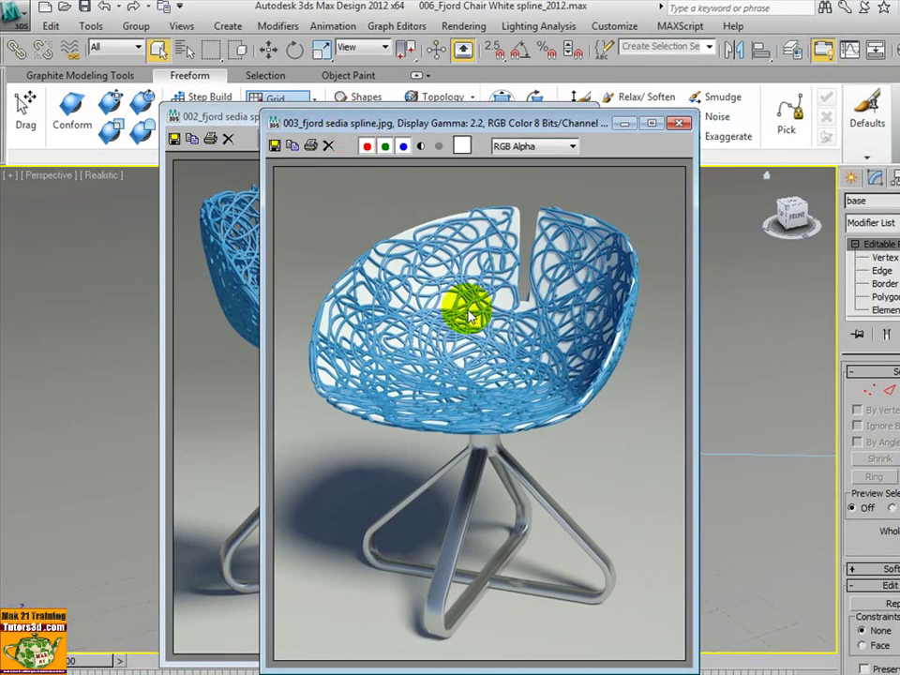
pyautogui.click(464, 25)
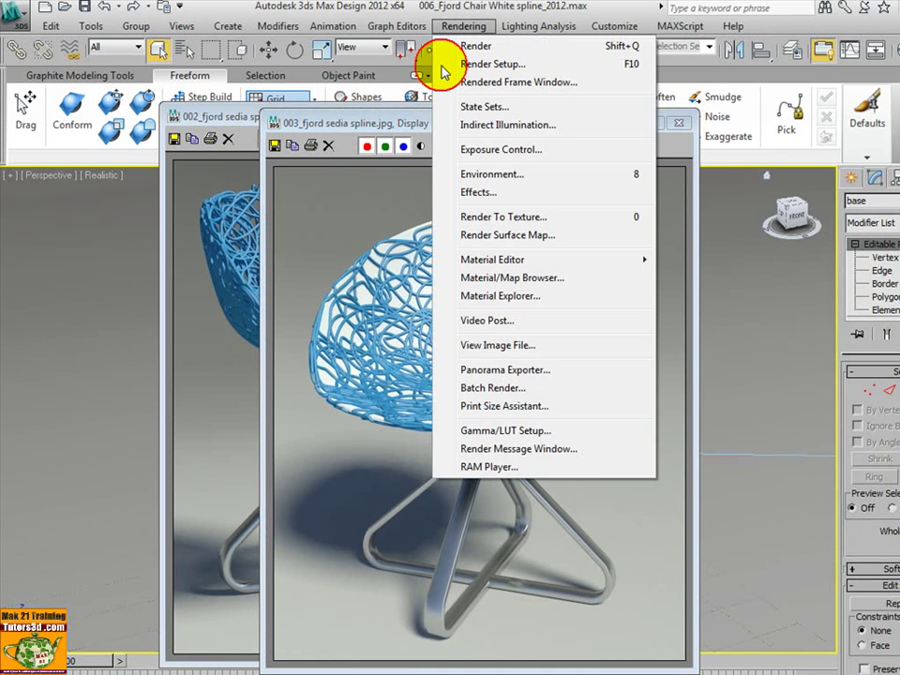
pyautogui.click(497, 348)
pyautogui.click(322, 127)
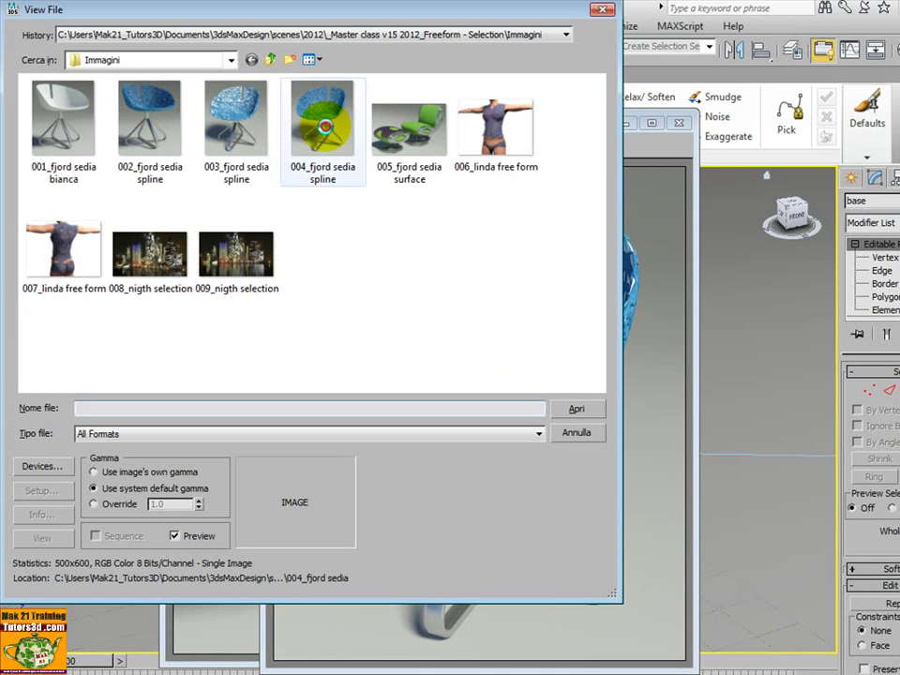
pyautogui.click(576, 410)
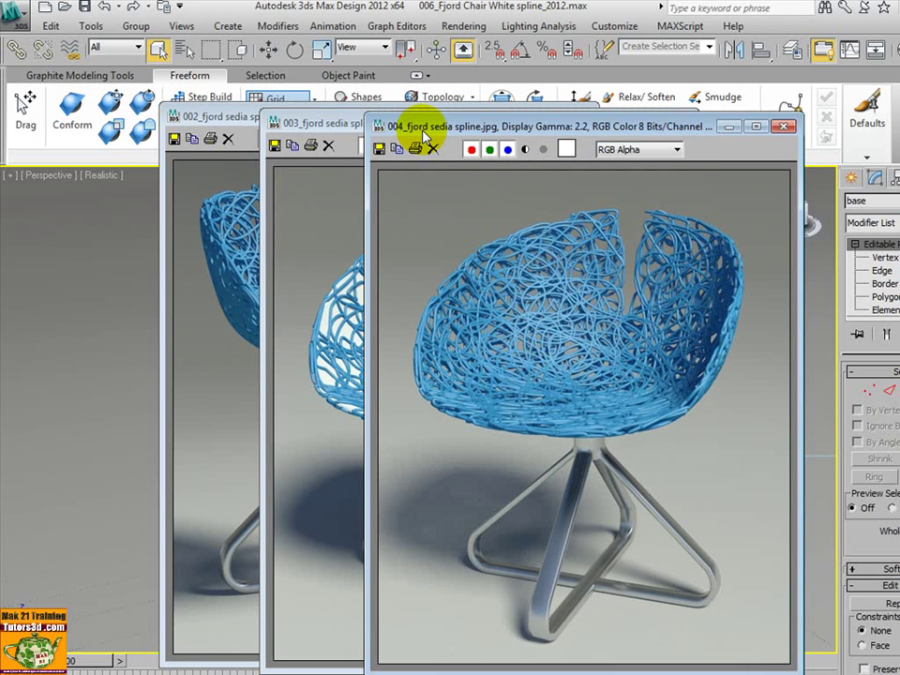
pyautogui.moveTo(402, 129); pyautogui.dragTo(338, 120)
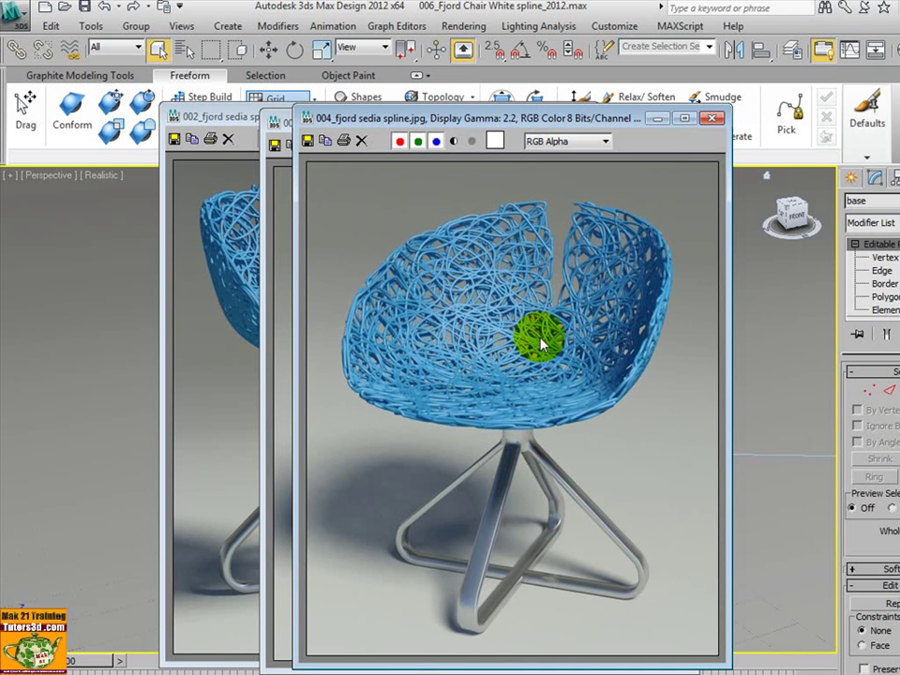
# Step: Close the 004, 003 and 002 fjord chair render windows
pyautogui.click(713, 118)
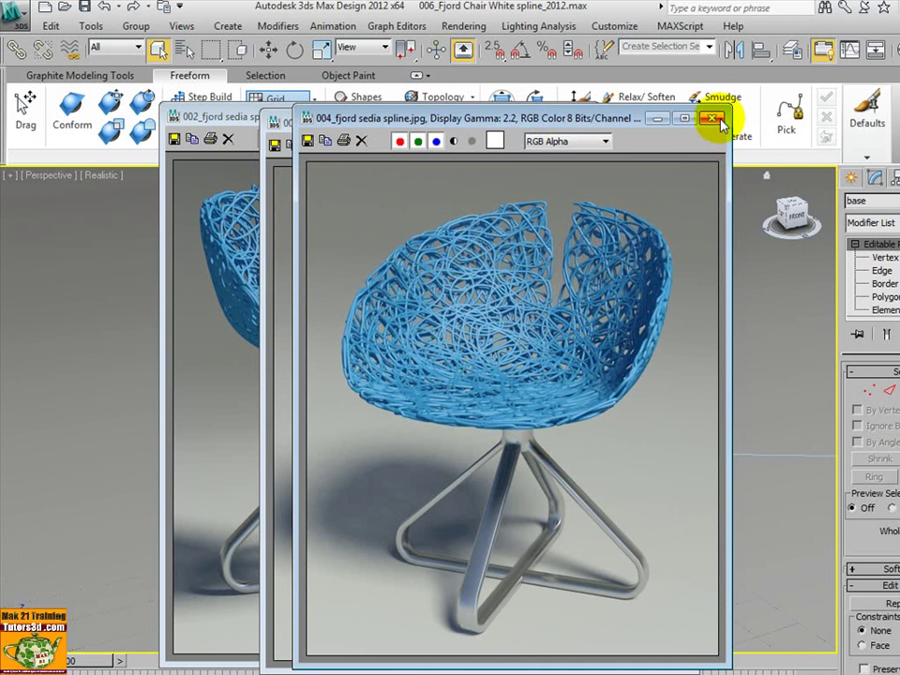
pyautogui.click(681, 126)
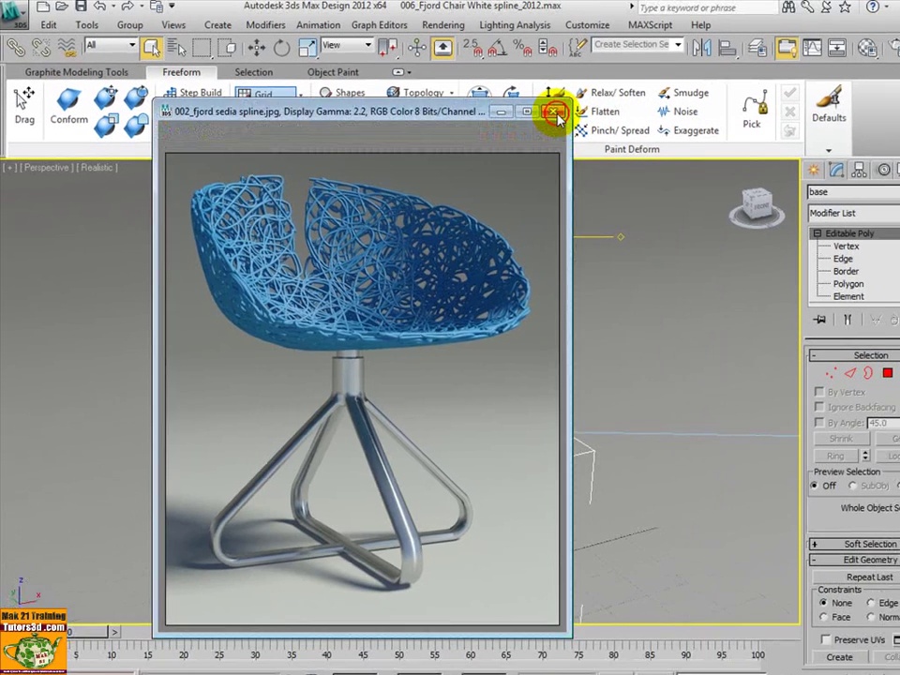
pyautogui.click(575, 116)
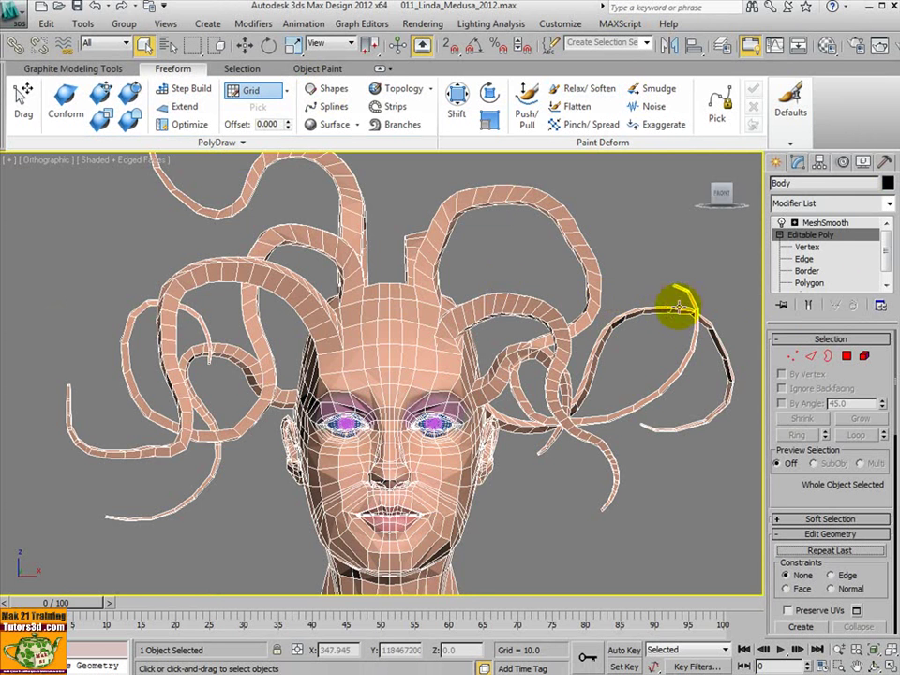
# Step: Turn on Show End Result, check MeshSmooth, return to Editable Poly, and orbit the Medusa head
pyautogui.click(810, 306)
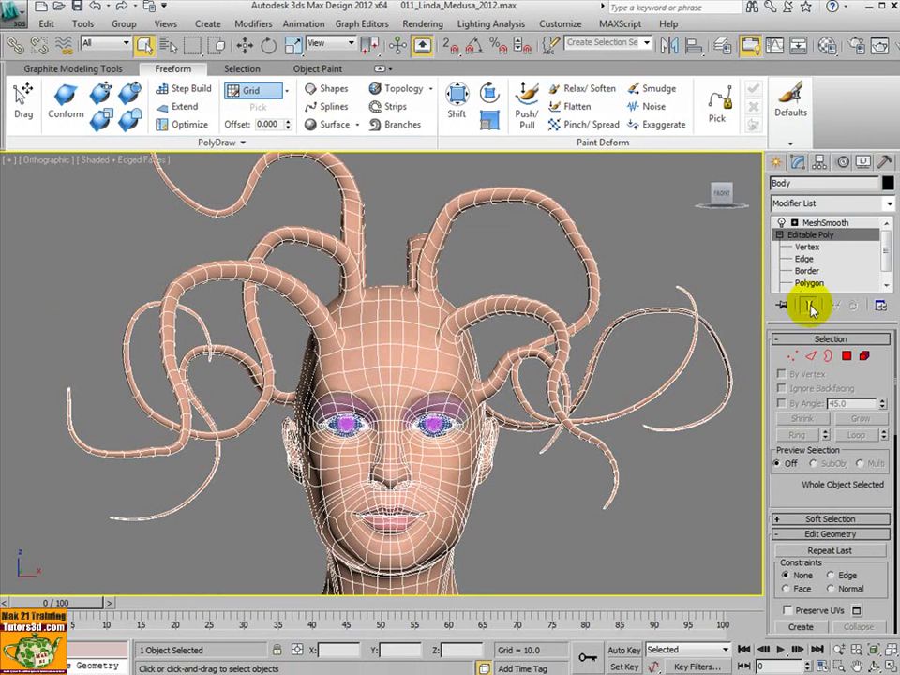
pyautogui.click(820, 222)
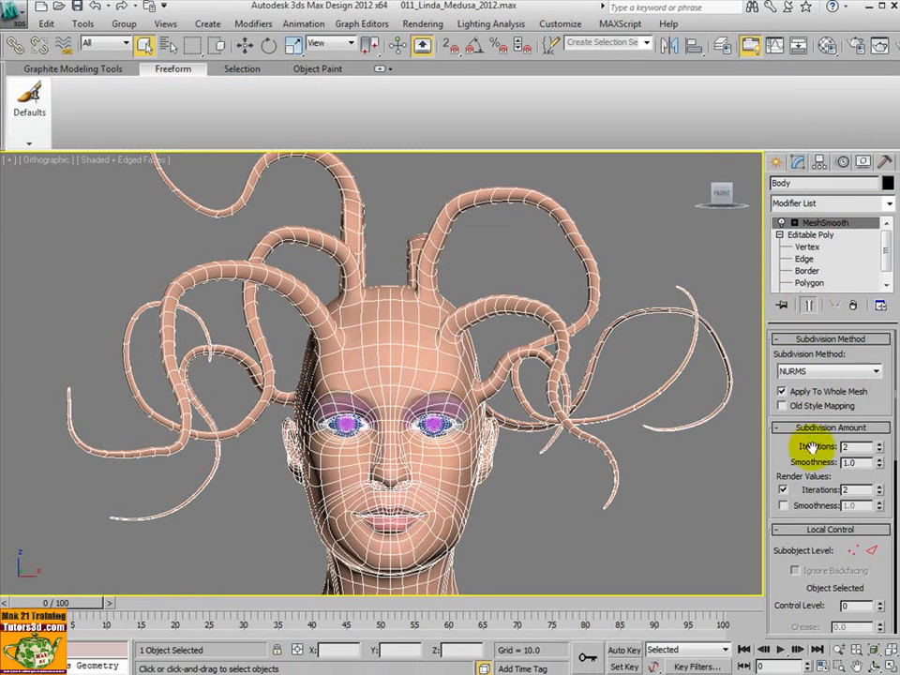
pyautogui.click(808, 234)
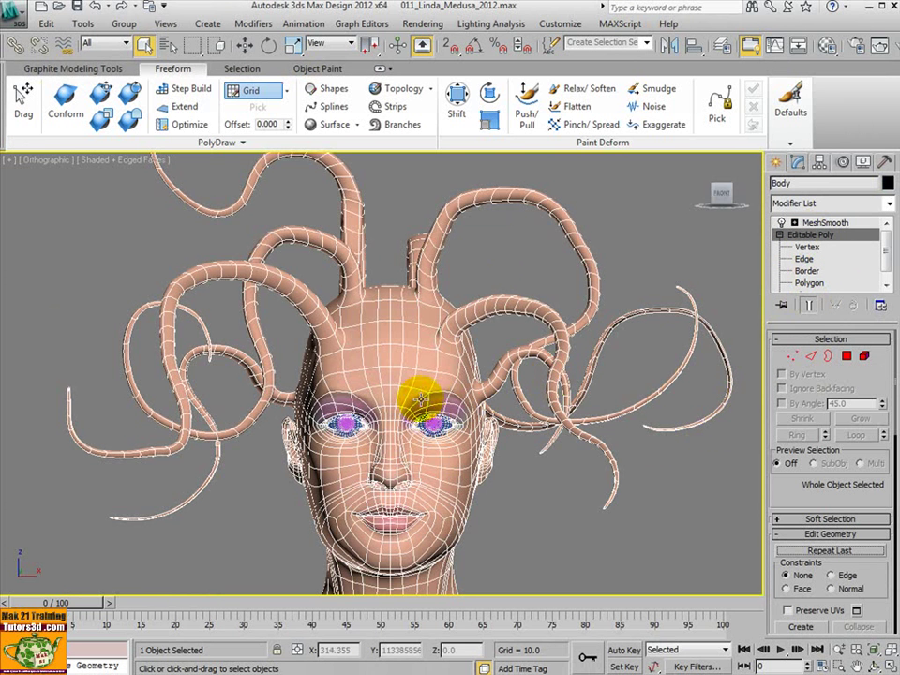
pyautogui.moveTo(423, 403)
pyautogui.keyDown('alt'); pyautogui.mouseDown(button='middle')
pyautogui.moveTo(464, 426)
pyautogui.moveTo(474, 412)
pyautogui.moveTo(416, 417)
pyautogui.moveTo(388, 388)
pyautogui.moveTo(376, 396)
pyautogui.moveTo(423, 402)
pyautogui.moveTo(464, 389)
pyautogui.mouseUp(button='middle'); pyautogui.keyUp('alt')
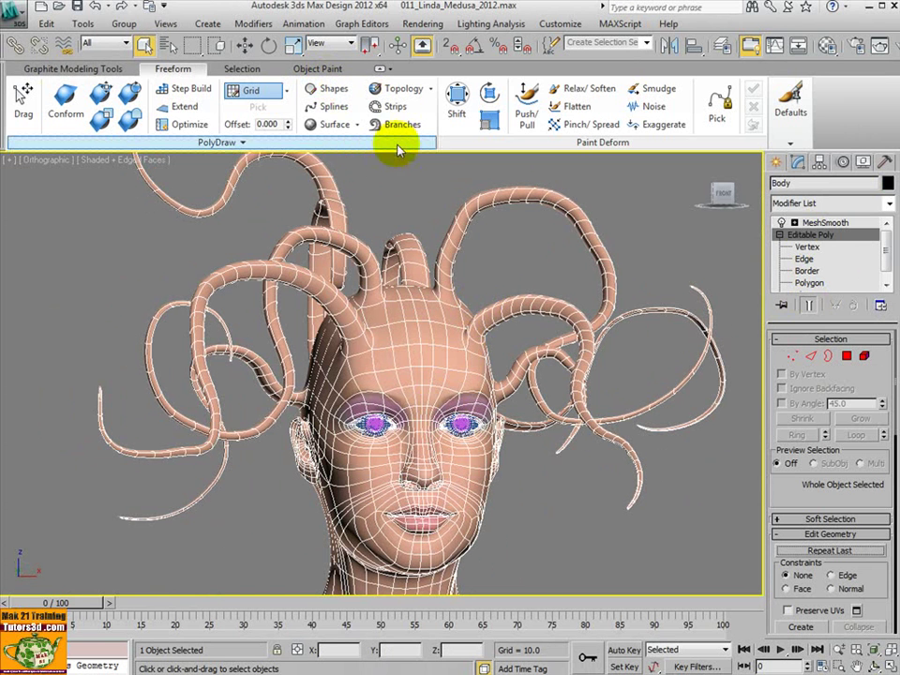
pyautogui.moveTo(426, 345)
pyautogui.keyDown('alt'); pyautogui.mouseDown(button='middle')
pyautogui.moveTo(398, 337)
pyautogui.moveTo(427, 337)
pyautogui.mouseUp(button='middle'); pyautogui.keyUp('alt')
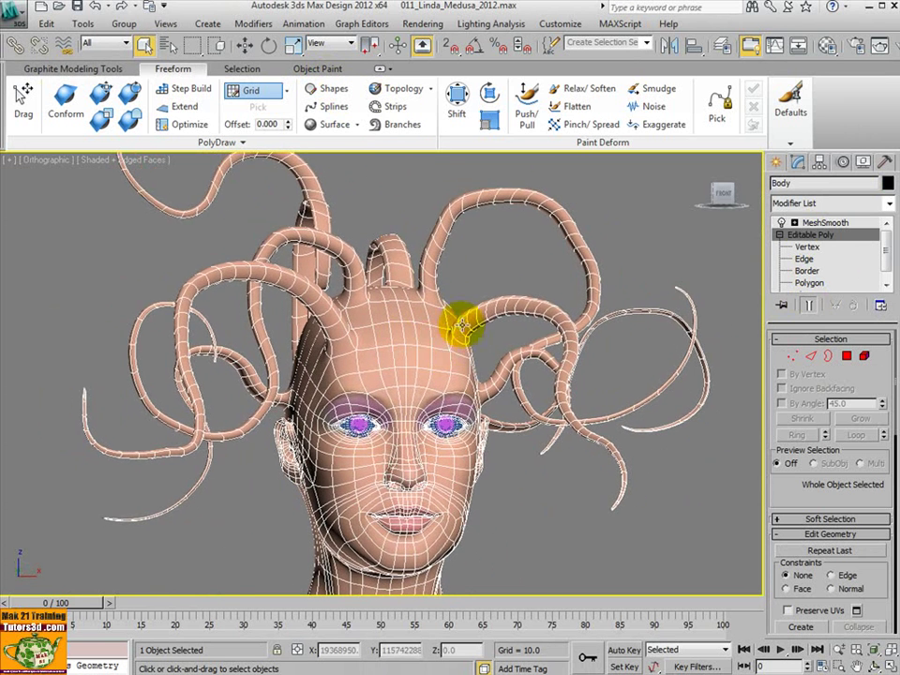
pyautogui.moveTo(581, 361)
pyautogui.keyDown('alt'); pyautogui.mouseDown(button='middle')
pyautogui.moveTo(566, 374)
pyautogui.moveTo(502, 262)
pyautogui.mouseUp(button='middle'); pyautogui.keyUp('alt')
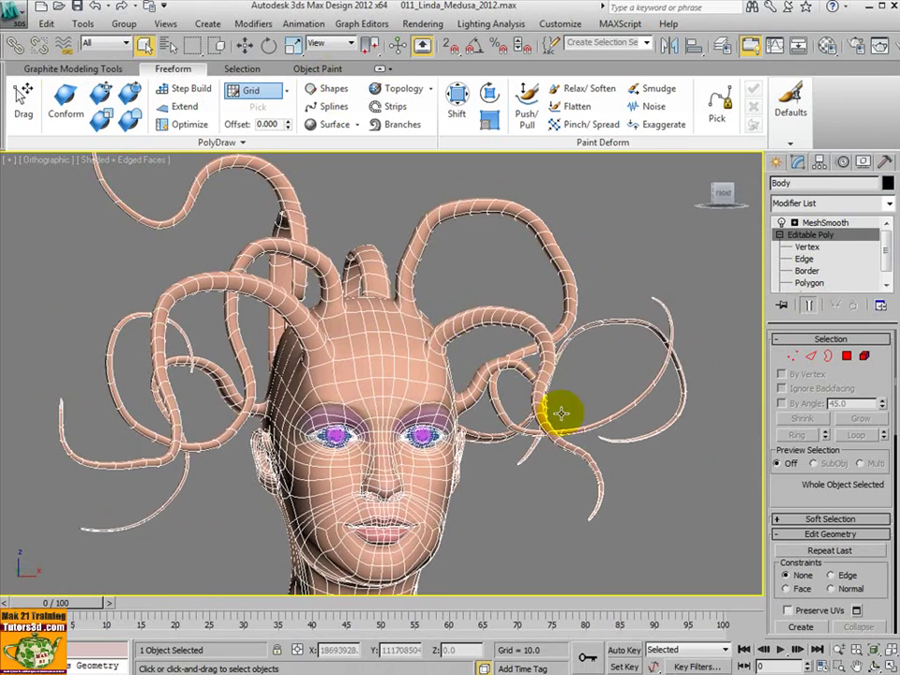
pyautogui.moveTo(562, 411)
pyautogui.keyDown('alt'); pyautogui.mouseDown(button='middle')
pyautogui.moveTo(571, 408)
pyautogui.moveTo(488, 402)
pyautogui.moveTo(480, 415)
pyautogui.mouseUp(button='middle'); pyautogui.keyUp('alt')
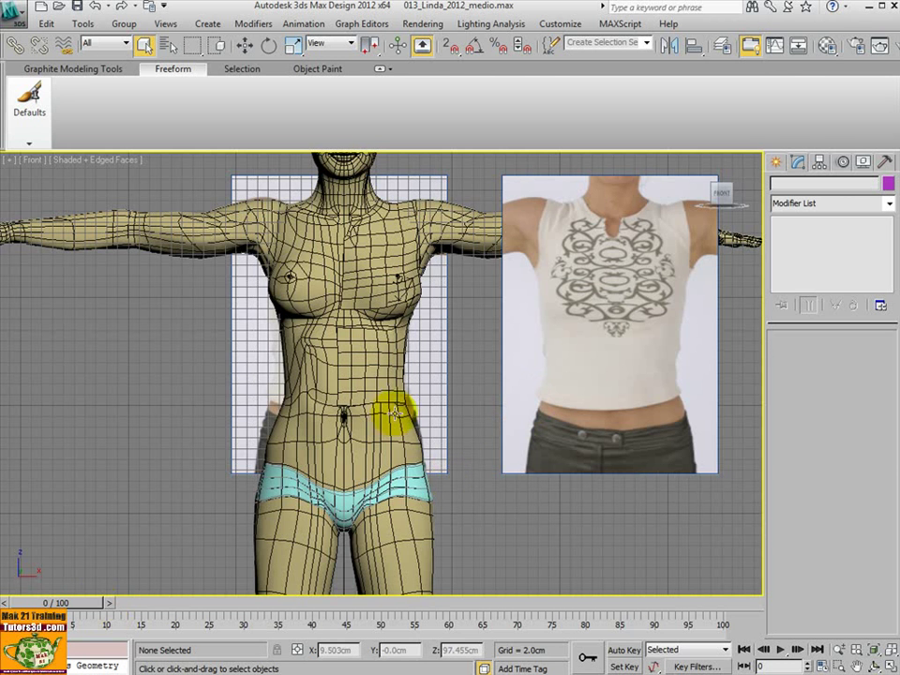
# Step: Select the Body mesh's chest element in Polygon, then Element, sub-object mode
pyautogui.click(397, 366)
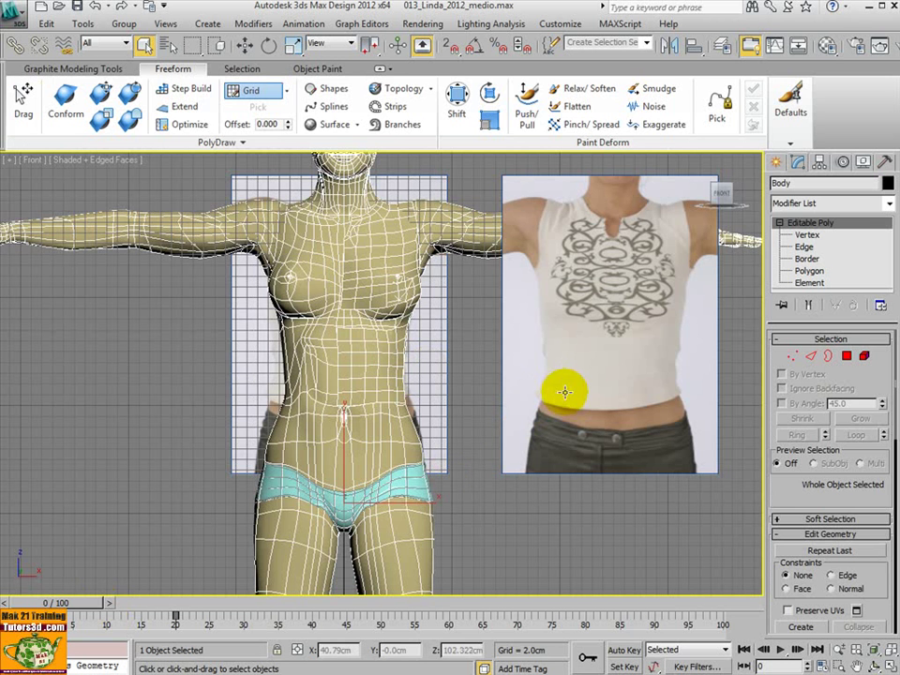
pyautogui.click(847, 355)
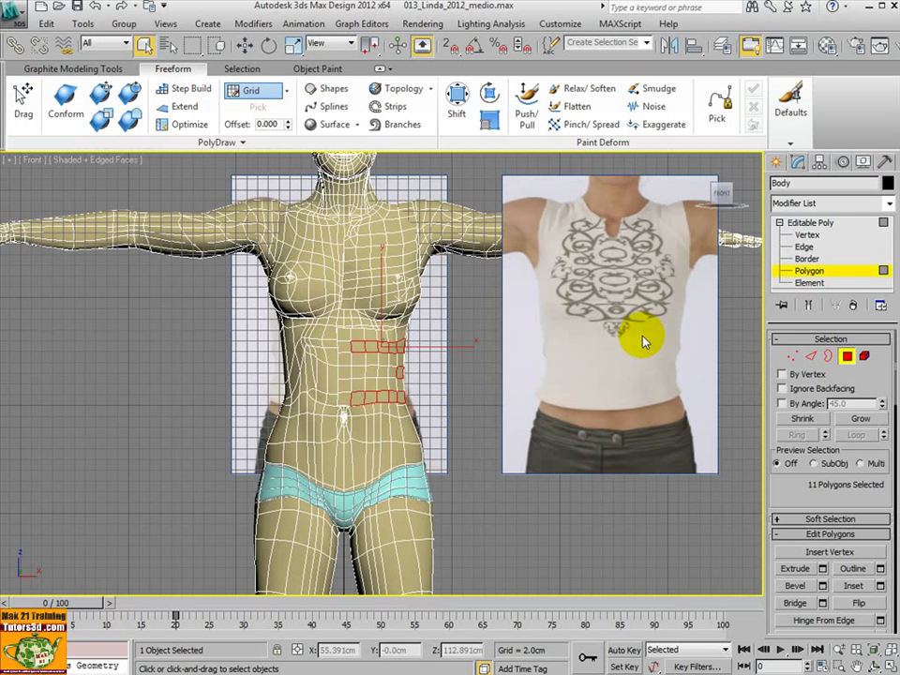
pyautogui.moveTo(92, 608)
pyautogui.mouseDown()
pyautogui.moveTo(138, 616)
pyautogui.moveTo(370, 609)
pyautogui.moveTo(45, 582)
pyautogui.mouseUp()
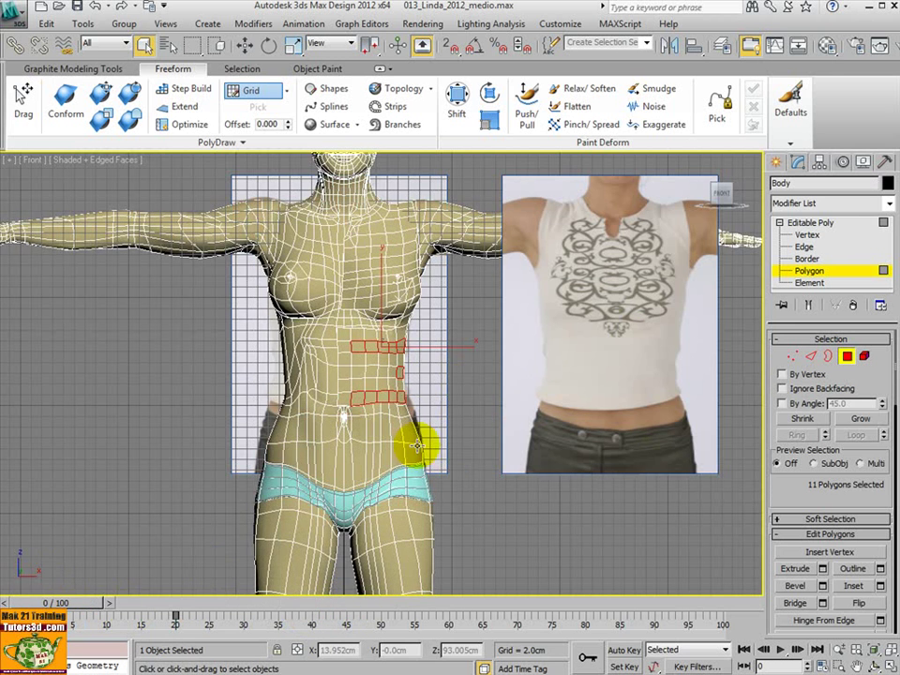
pyautogui.scroll(2, 398, 508)
pyautogui.scroll(3, 405, 506)
pyautogui.moveTo(458, 436); pyautogui.dragTo(511, 490, button='middle')
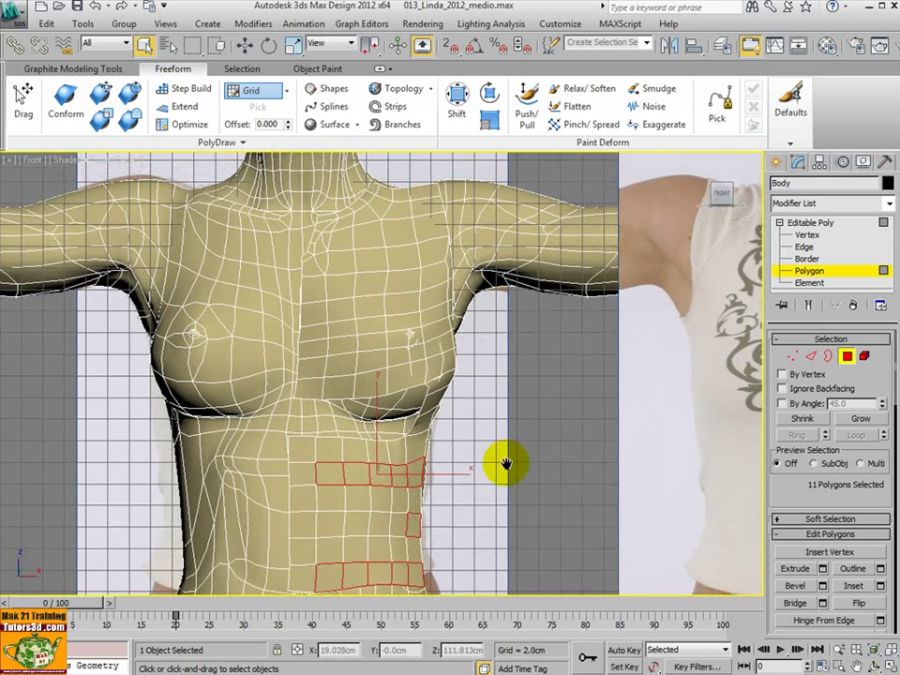
pyautogui.click(418, 338)
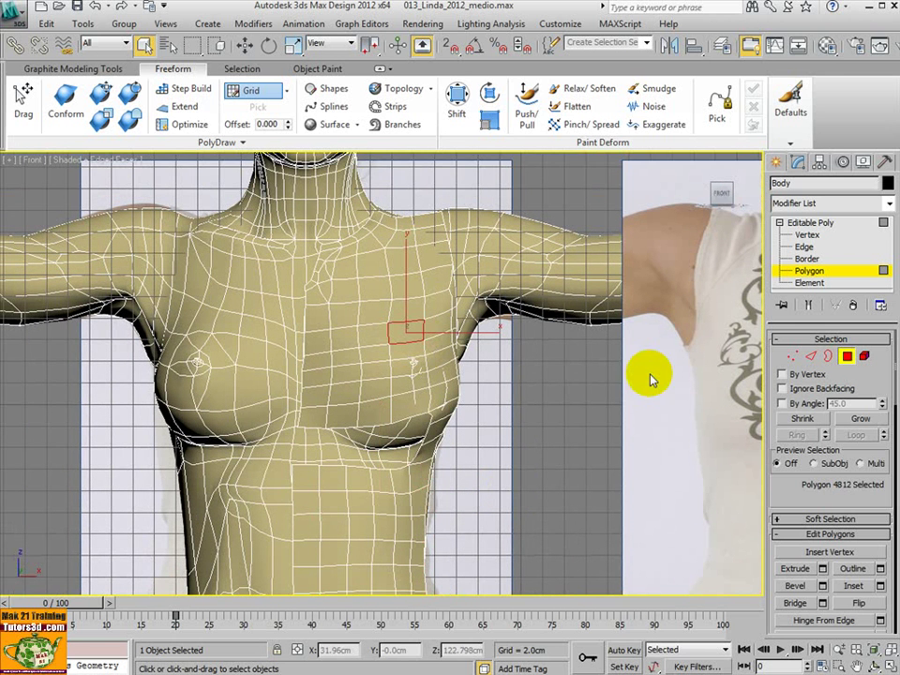
pyautogui.click(863, 355)
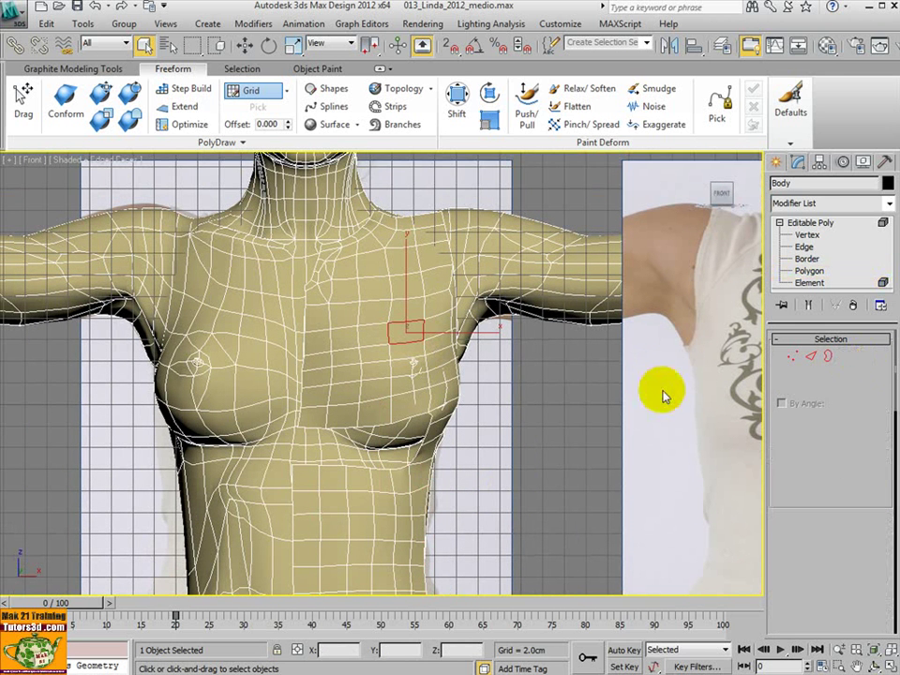
pyautogui.click(405, 318)
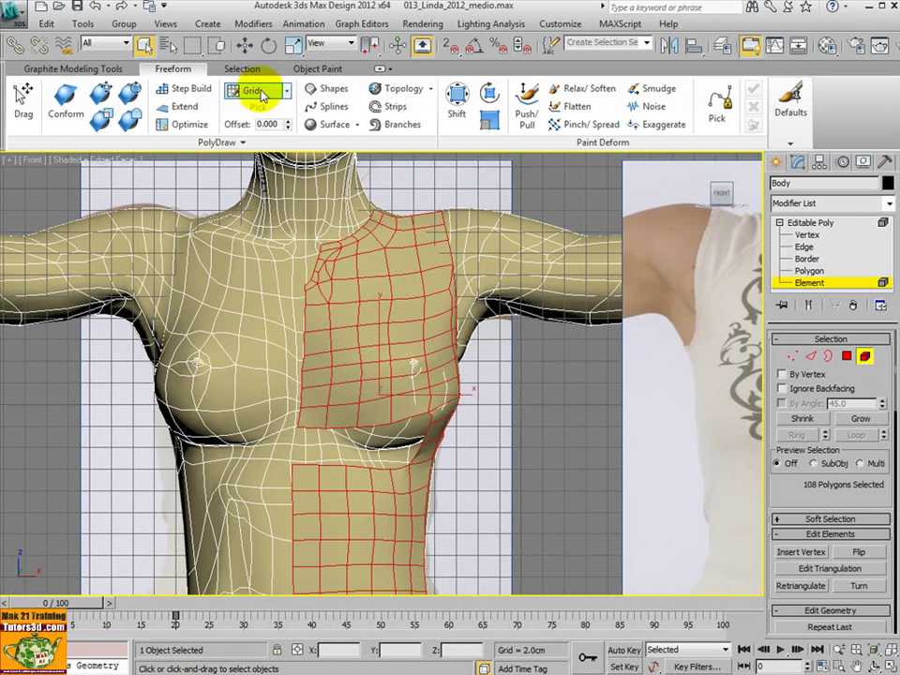
# Step: Toggle edged faces (F4) and selection shading (F2) to highlight the chest element in red
pyautogui.click(321, 127)
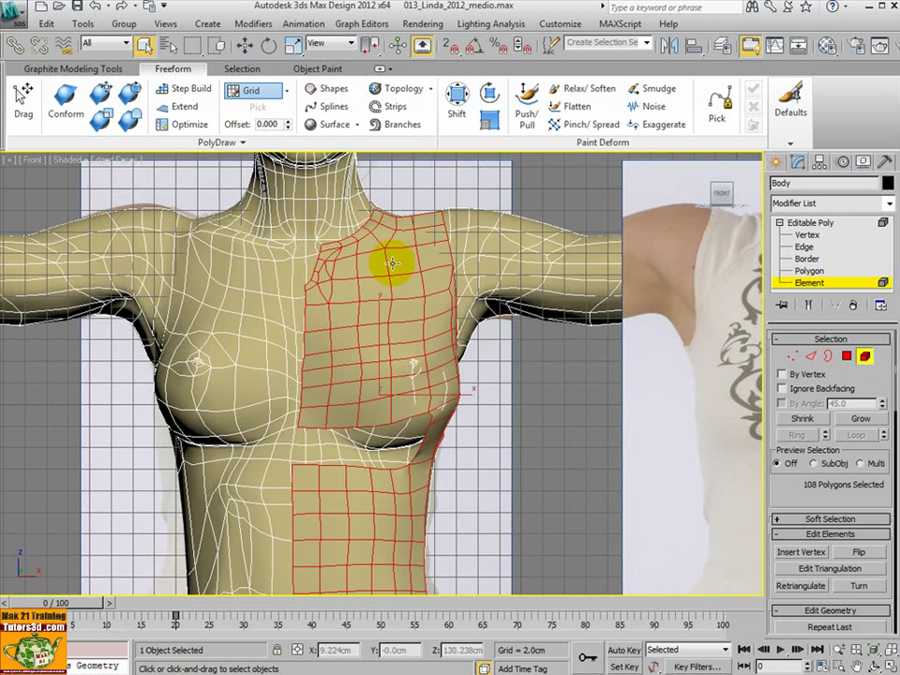
pyautogui.scroll(-2, 336, 281)
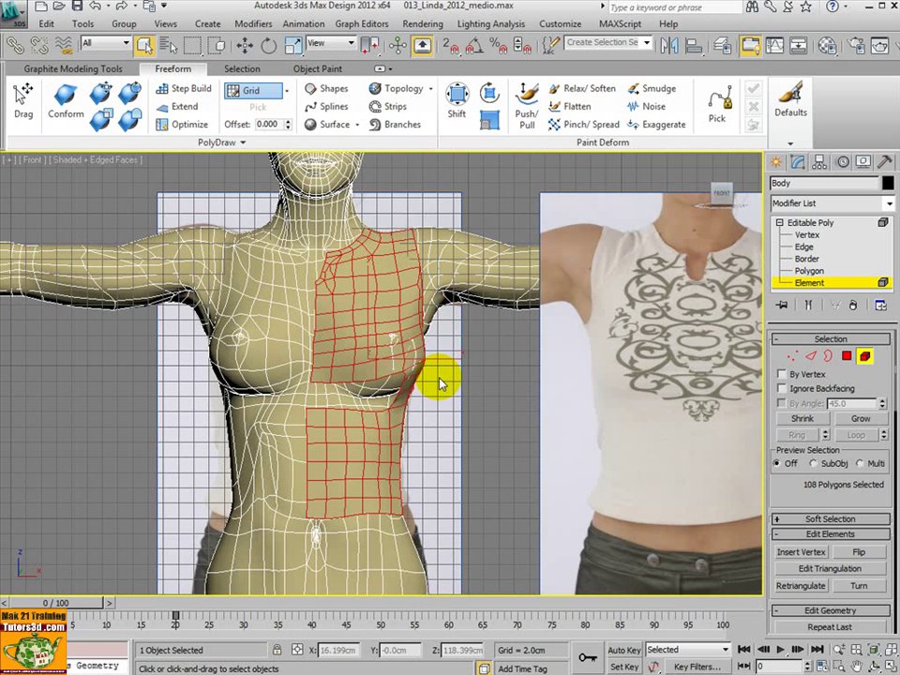
pyautogui.press('F4')
pyautogui.press('F3')
pyautogui.press('F3')
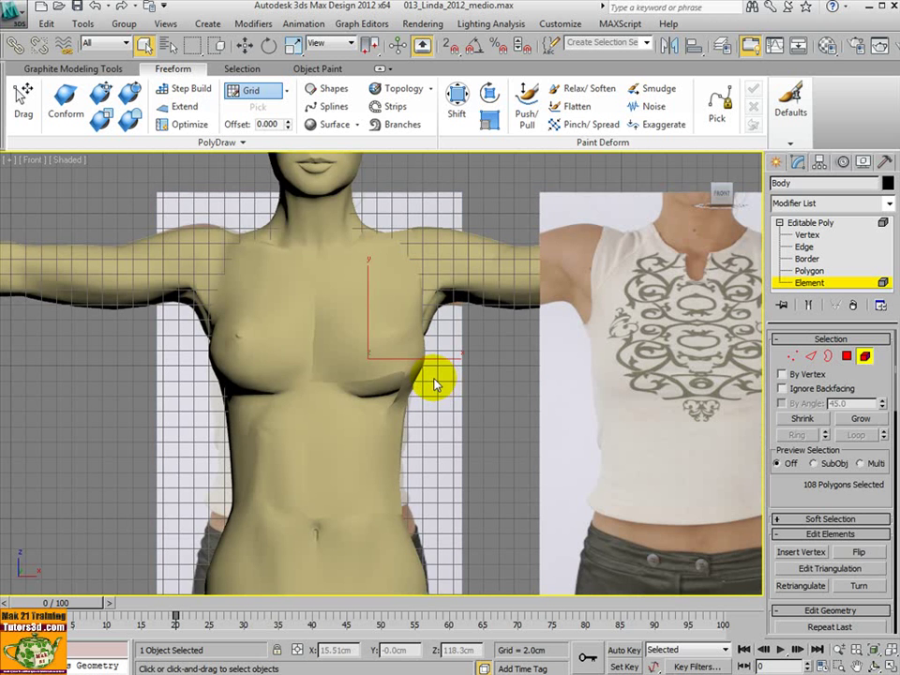
pyautogui.press('F4')
pyautogui.press('F2')
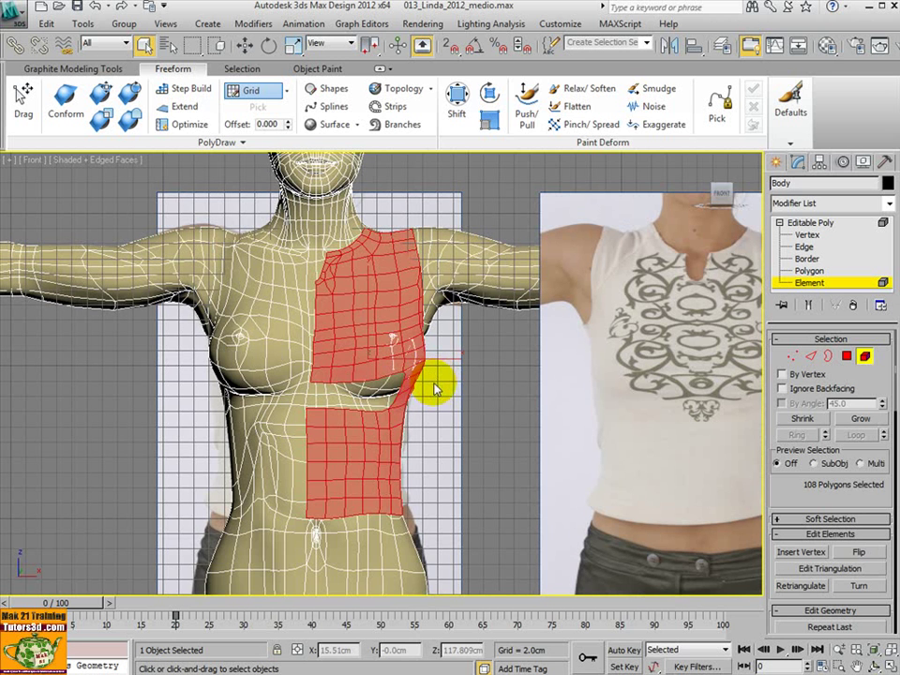
pyautogui.moveTo(434, 389); pyautogui.dragTo(409, 405, button='middle')
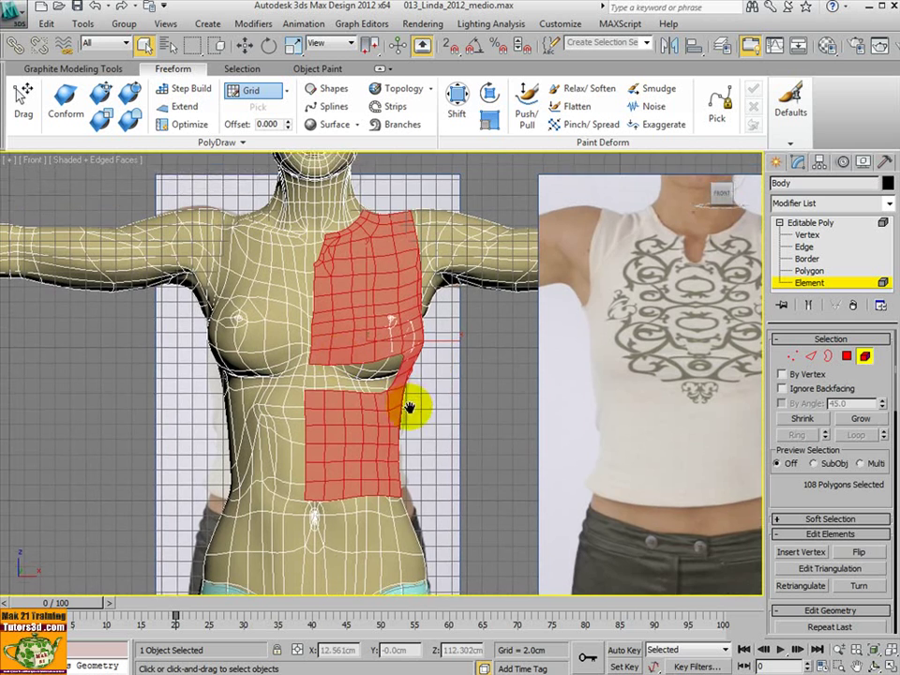
pyautogui.scroll(1, 375, 393)
pyautogui.scroll(6, 367, 291)
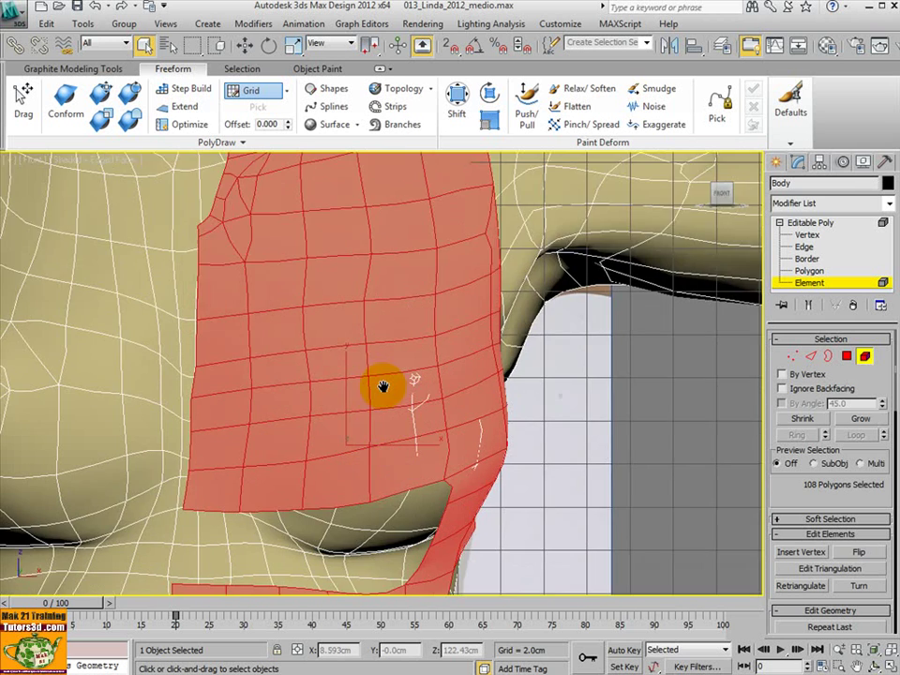
pyautogui.scroll(-2, 382, 386)
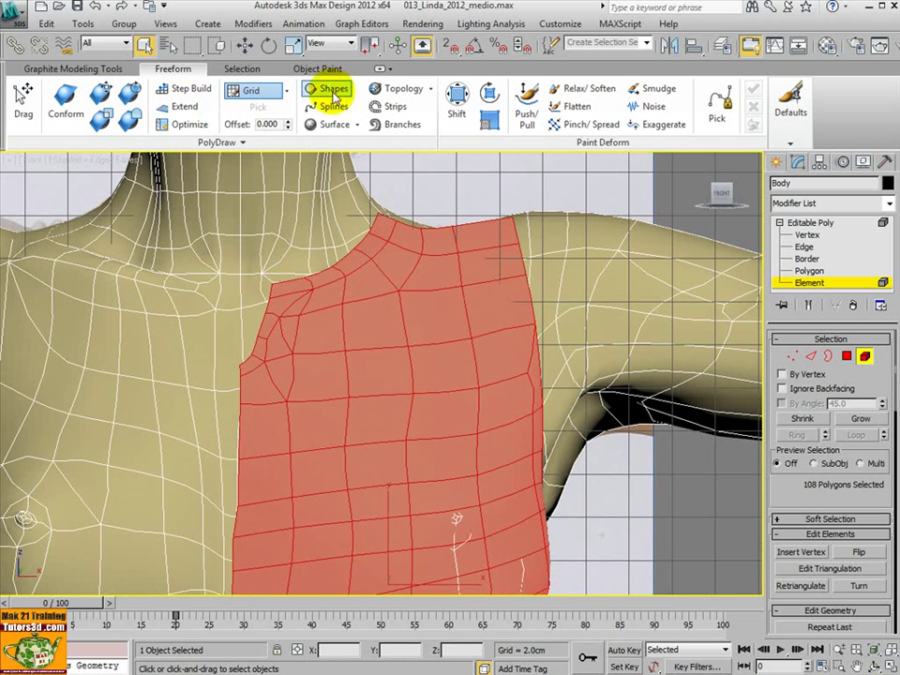
pyautogui.scroll(-1, 412, 344)
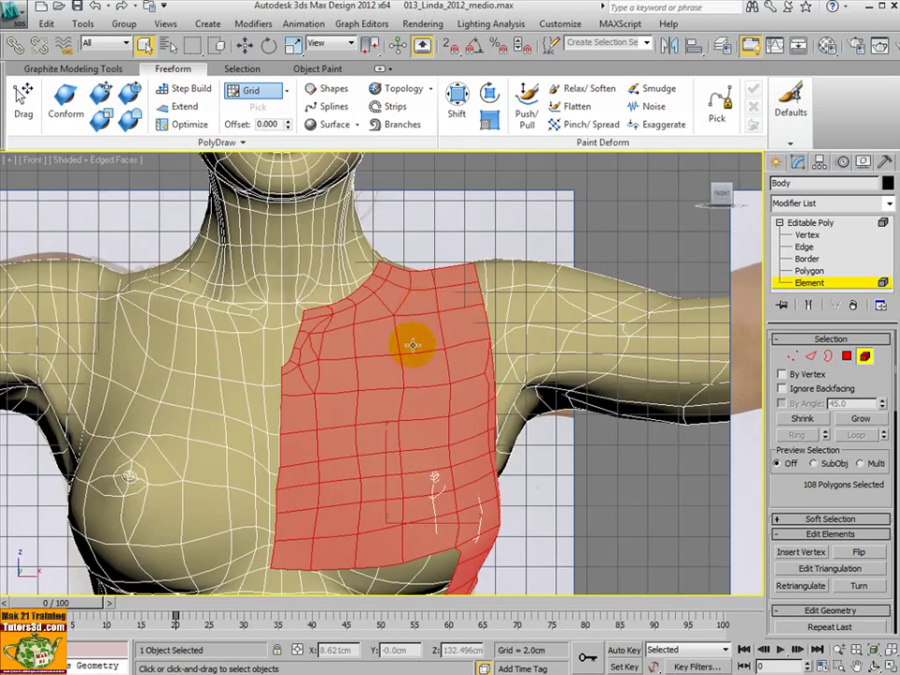
pyautogui.scroll(-2, 412, 345)
pyautogui.scroll(-2, 395, 256)
pyautogui.scroll(-1, 395, 310)
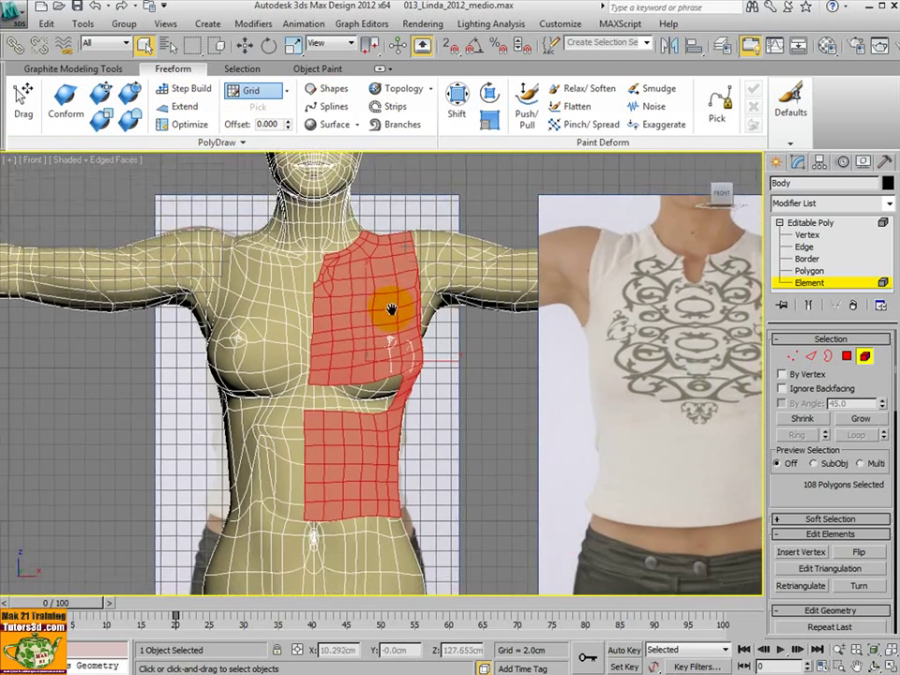
pyautogui.scroll(-2, 375, 375)
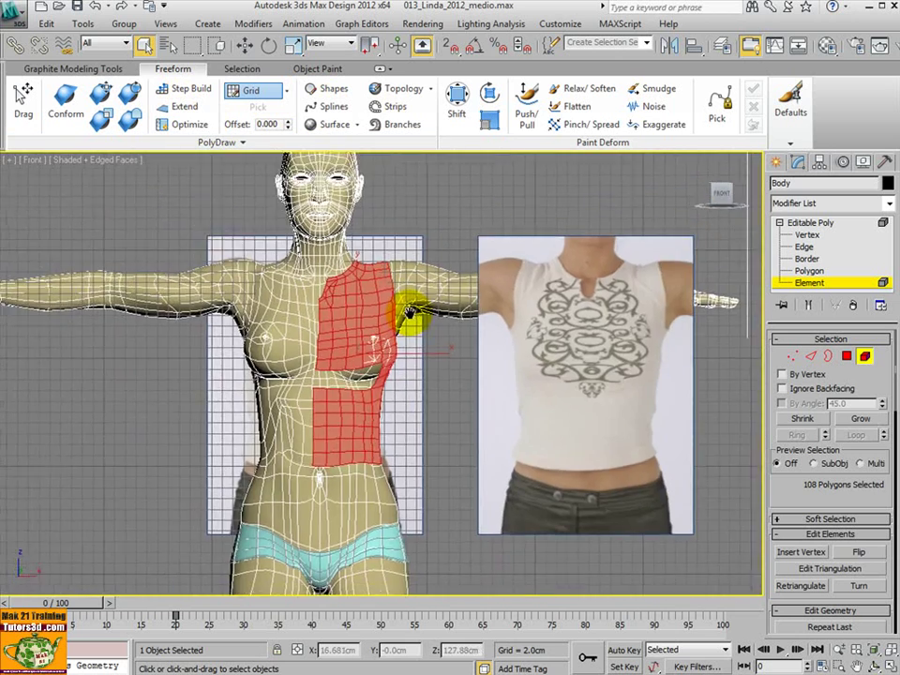
pyautogui.scroll(1, 409, 314)
pyautogui.scroll(1, 408, 317)
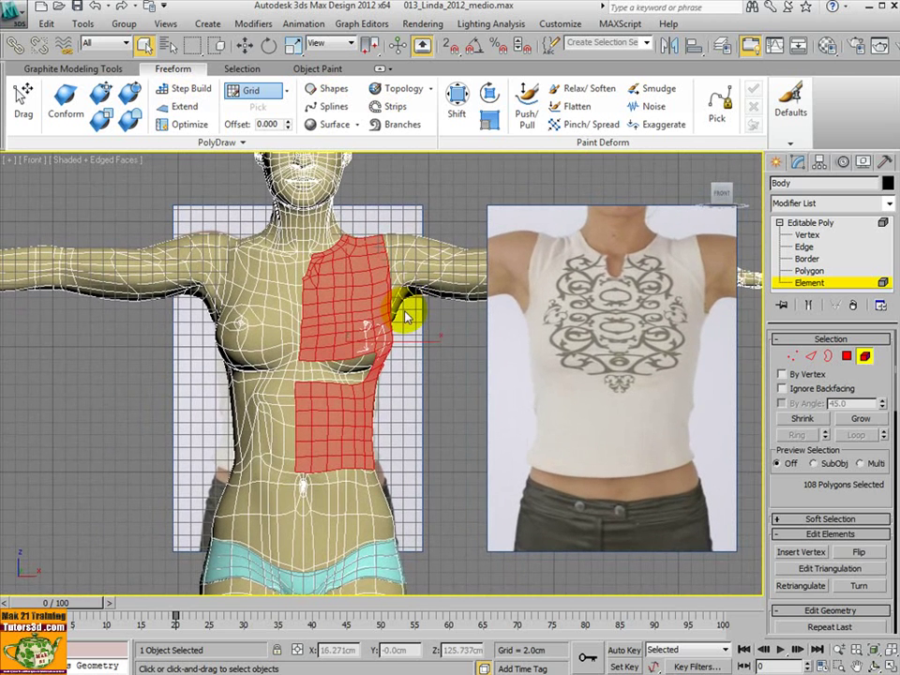
# Step: Toggle the surface-shift brush on and off, orbiting to view the noise-roughened crater terrain
pyautogui.moveTo(432, 361); pyautogui.dragTo(442, 363, button='middle')
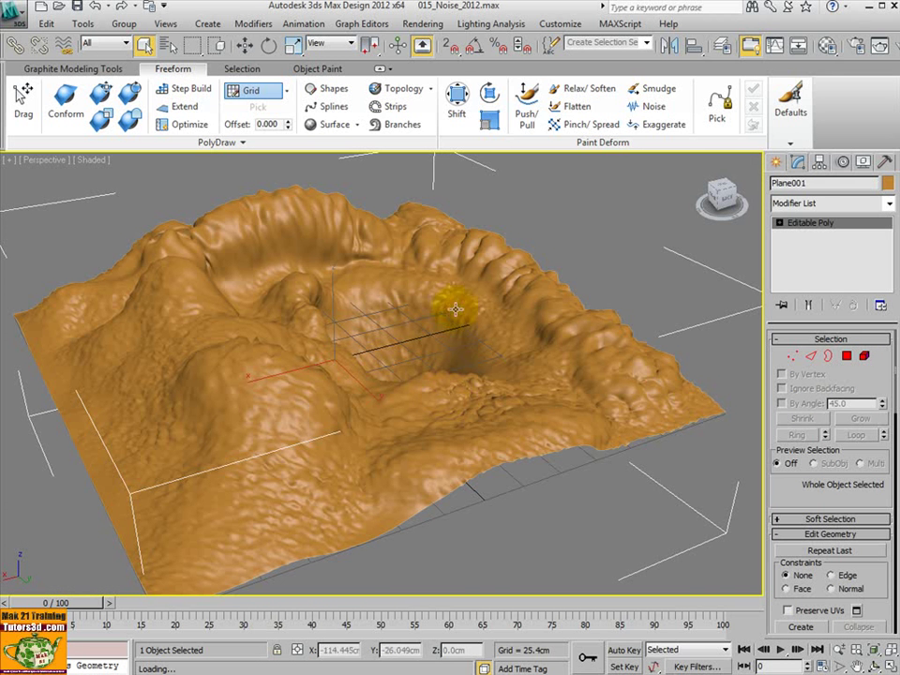
pyautogui.click(456, 103)
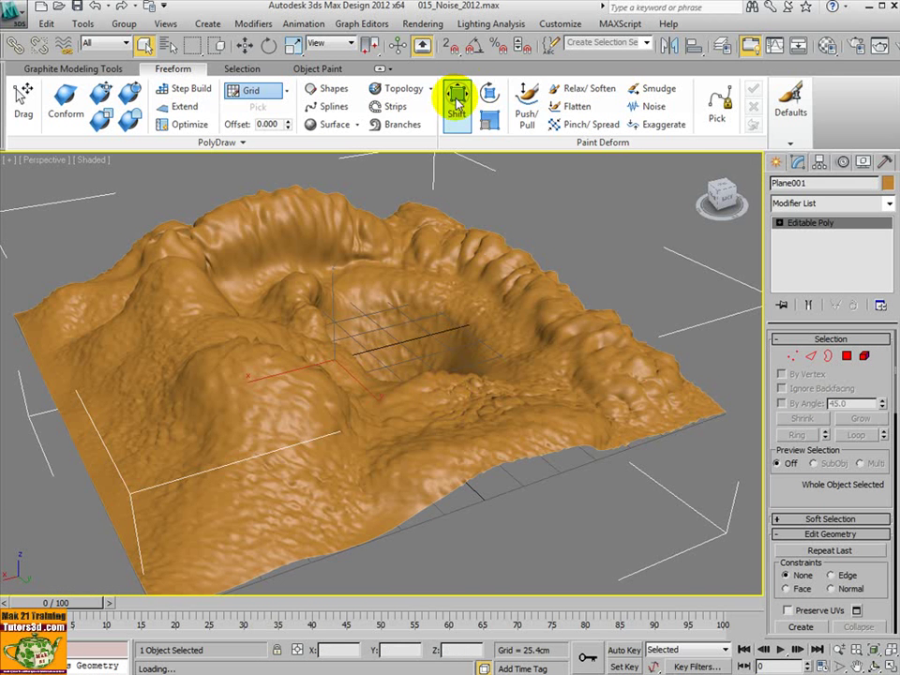
pyautogui.click(457, 101)
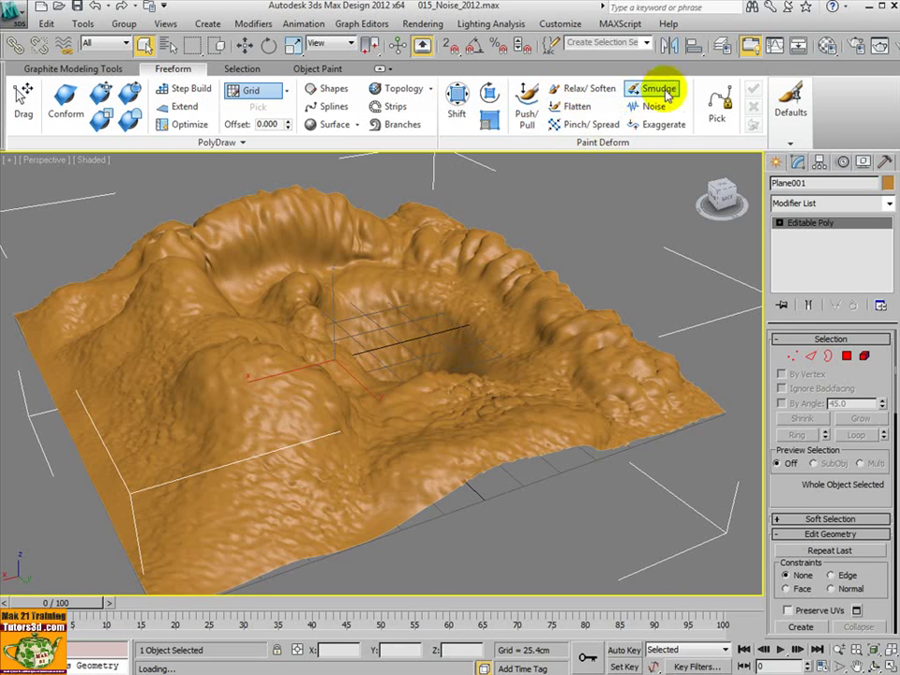
pyautogui.moveTo(382, 346)
pyautogui.keyDown('alt'); pyautogui.mouseDown(button='middle')
pyautogui.moveTo(415, 357)
pyautogui.moveTo(622, 341)
pyautogui.moveTo(497, 363)
pyautogui.moveTo(341, 418)
pyautogui.moveTo(243, 365)
pyautogui.moveTo(237, 341)
pyautogui.moveTo(340, 365)
pyautogui.mouseUp(button='middle'); pyautogui.keyUp('alt')
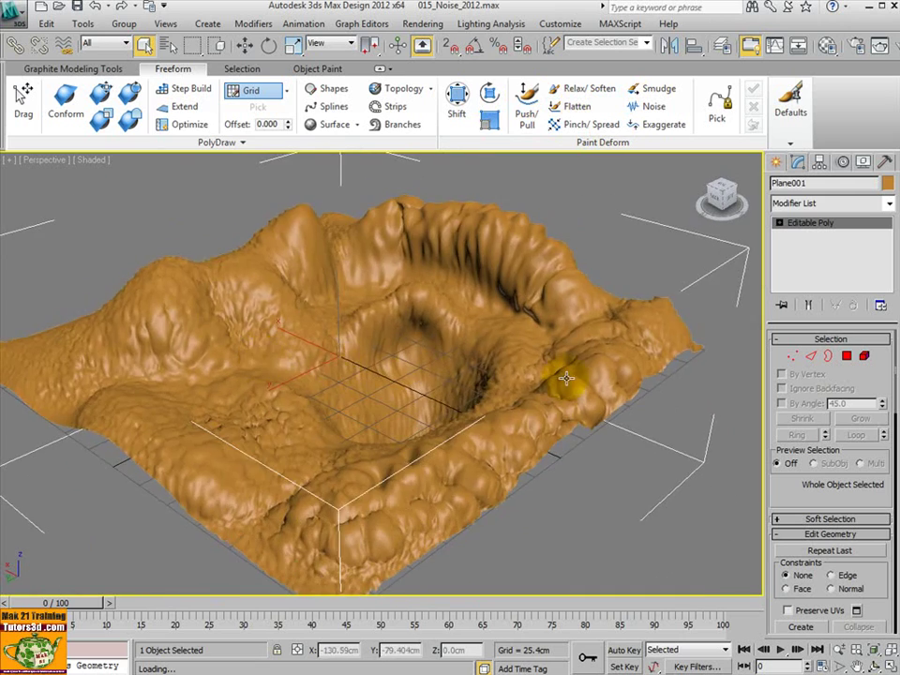
# Step: Open 016_Exaggerate_2012.max as the scene and orbit closer to its lumpy terrain
pyautogui.moveTo(526, 424); pyautogui.dragTo(478, 413)
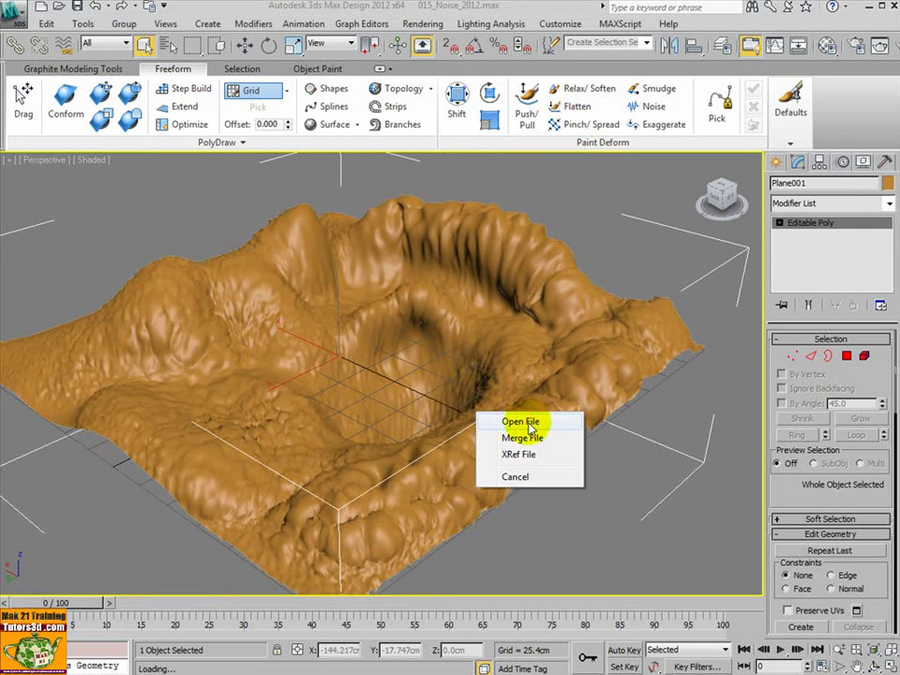
pyautogui.click(502, 422)
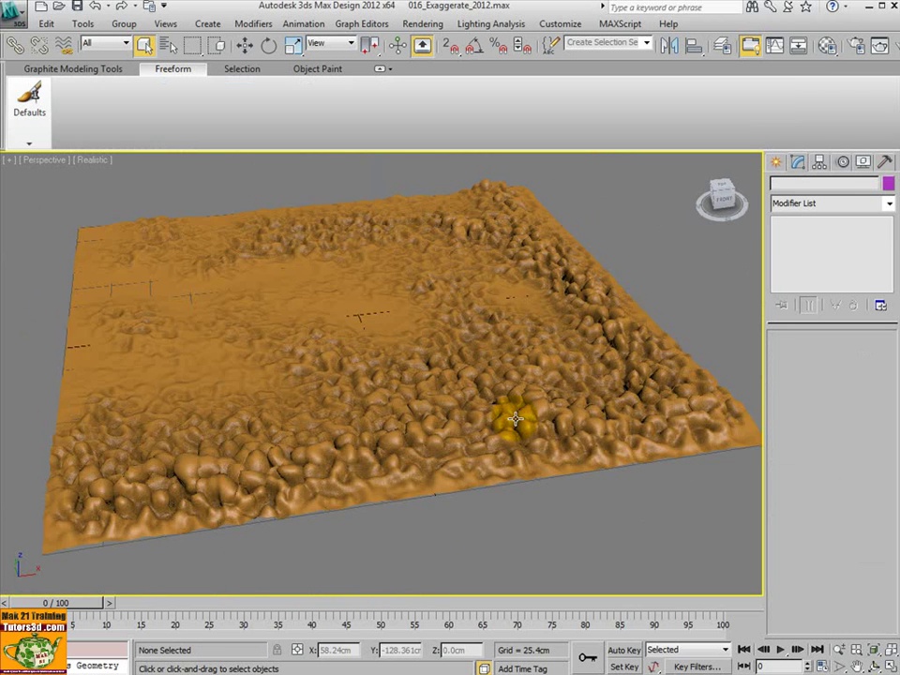
pyautogui.moveTo(478, 414)
pyautogui.keyDown('alt'); pyautogui.mouseDown(button='middle')
pyautogui.moveTo(567, 426)
pyautogui.moveTo(560, 435)
pyautogui.moveTo(492, 422)
pyautogui.moveTo(492, 365)
pyautogui.moveTo(499, 422)
pyautogui.moveTo(528, 418)
pyautogui.mouseUp(button='middle'); pyautogui.keyUp('alt')
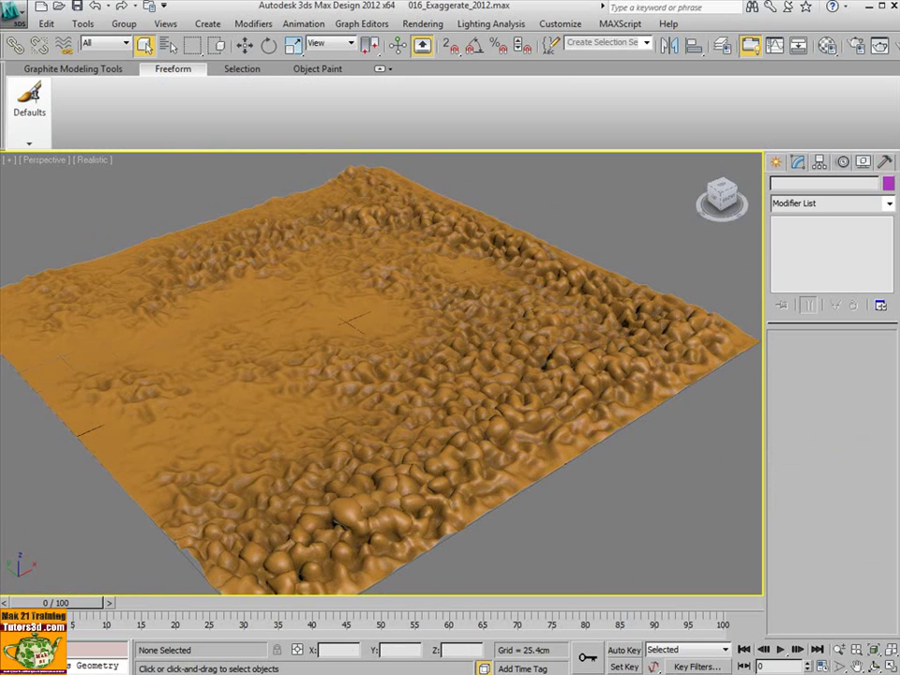
# Step: Open 017_Constraint to spline_2012.max and orbit and zoom around the crater terrain
pyautogui.moveTo(552, 382); pyautogui.dragTo(582, 392)
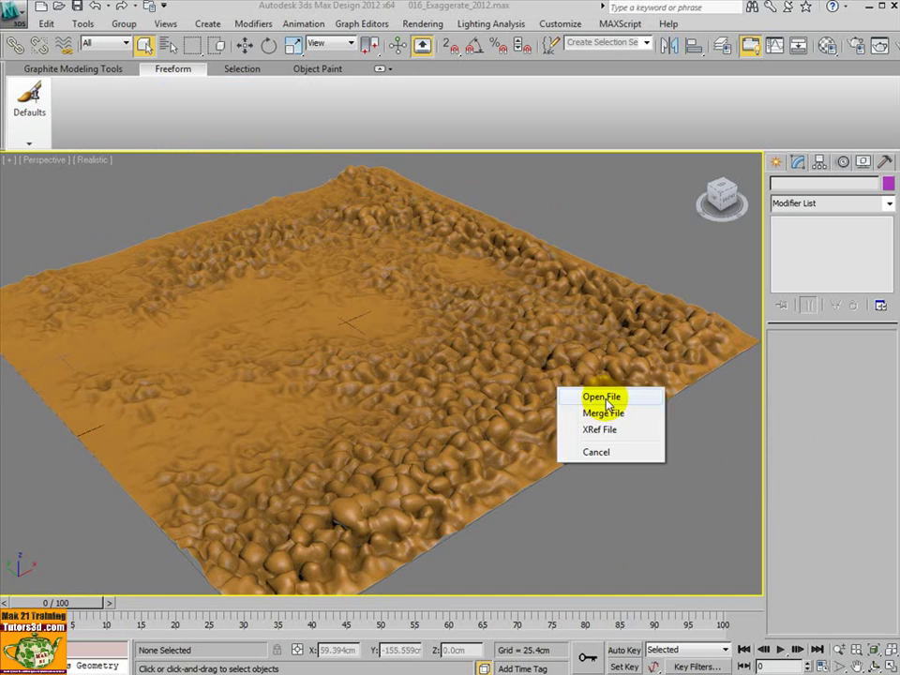
pyautogui.click(613, 396)
pyautogui.moveTo(495, 392)
pyautogui.keyDown('alt'); pyautogui.mouseDown(button='middle')
pyautogui.moveTo(519, 388)
pyautogui.moveTo(491, 401)
pyautogui.moveTo(507, 395)
pyautogui.moveTo(418, 357)
pyautogui.moveTo(402, 321)
pyautogui.moveTo(446, 371)
pyautogui.moveTo(411, 388)
pyautogui.moveTo(441, 366)
pyautogui.mouseUp(button='middle'); pyautogui.keyUp('alt')
pyautogui.scroll(3, 476, 376)
pyautogui.scroll(3, 510, 393)
pyautogui.scroll(-3, 418, 347)
pyautogui.scroll(3, 498, 422)
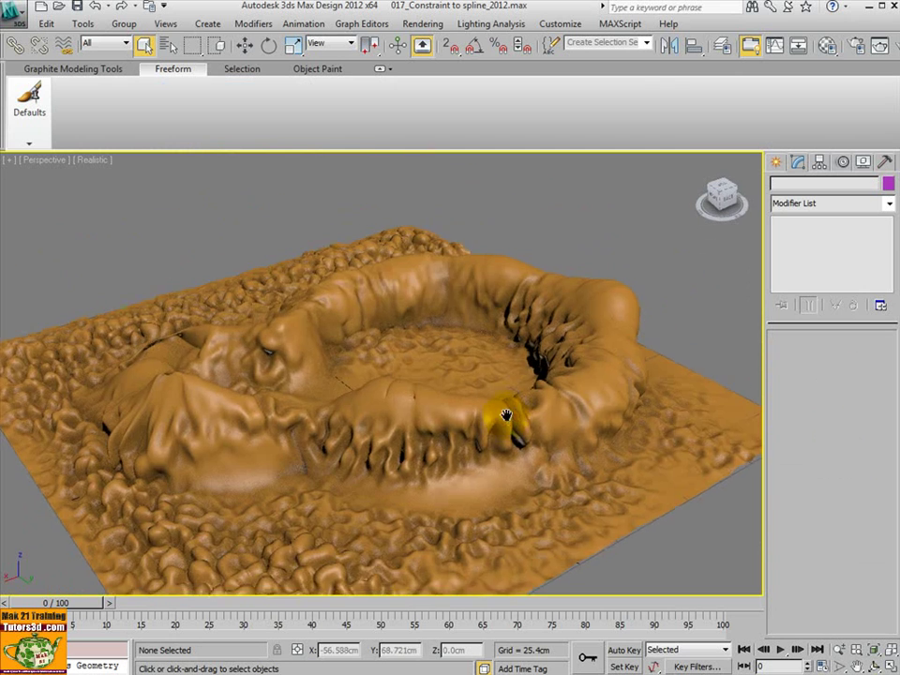
# Step: Recentre the crater in view and orbit to look at the ridge from above
pyautogui.moveTo(502, 422)
pyautogui.mouseDown(button='middle')
pyautogui.moveTo(559, 321)
pyautogui.moveTo(533, 388)
pyautogui.moveTo(559, 392)
pyautogui.mouseUp(button='middle')
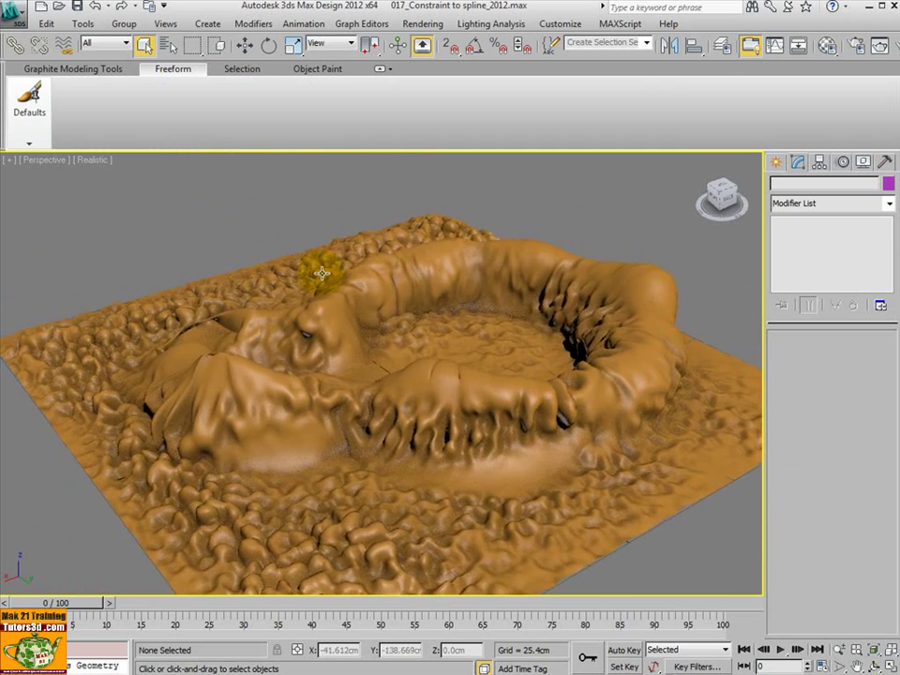
pyautogui.moveTo(321, 267)
pyautogui.mouseDown(button='middle')
pyautogui.moveTo(486, 351)
pyautogui.moveTo(473, 301)
pyautogui.moveTo(483, 378)
pyautogui.moveTo(537, 430)
pyautogui.mouseUp(button='middle')
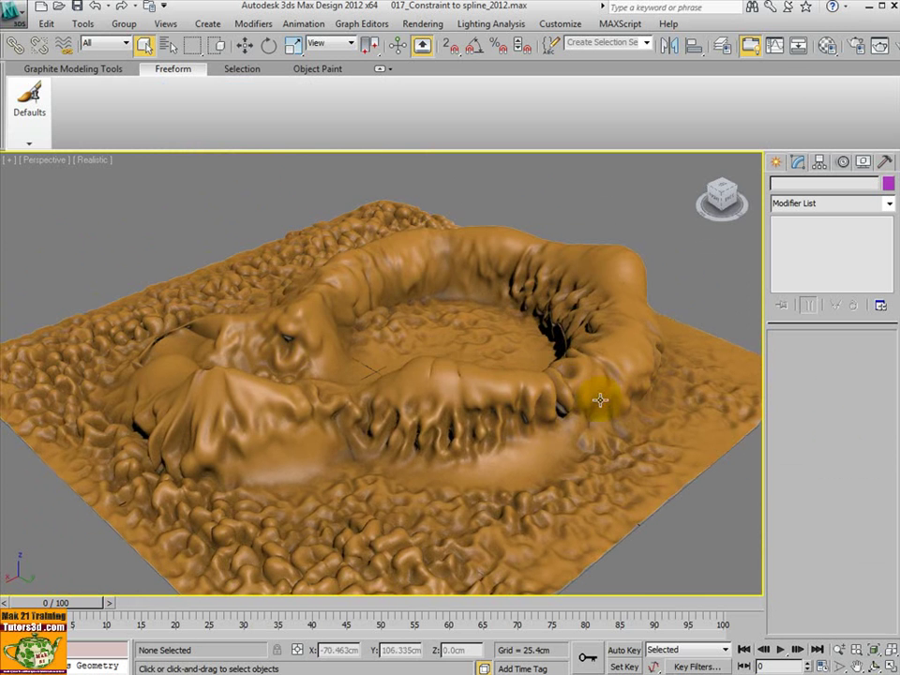
pyautogui.moveTo(600, 400)
pyautogui.keyDown('alt'); pyautogui.mouseDown(button='middle')
pyautogui.moveTo(593, 392)
pyautogui.moveTo(561, 433)
pyautogui.moveTo(600, 441)
pyautogui.moveTo(526, 426)
pyautogui.moveTo(548, 474)
pyautogui.moveTo(525, 414)
pyautogui.moveTo(546, 407)
pyautogui.mouseUp(button='middle'); pyautogui.keyUp('alt')
pyautogui.scroll(3, 548, 412)
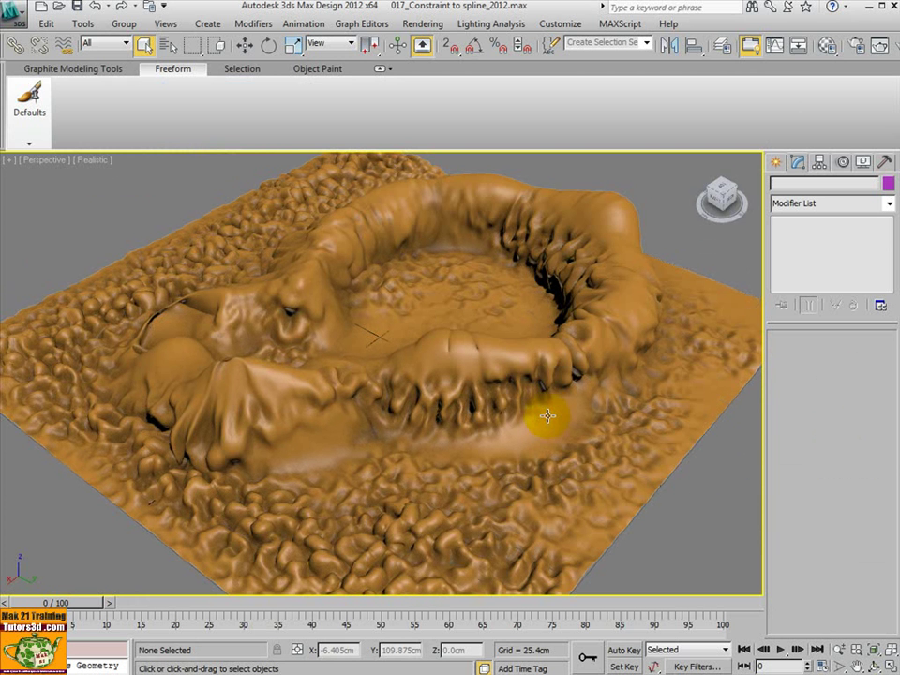
pyautogui.scroll(-2, 545, 414)
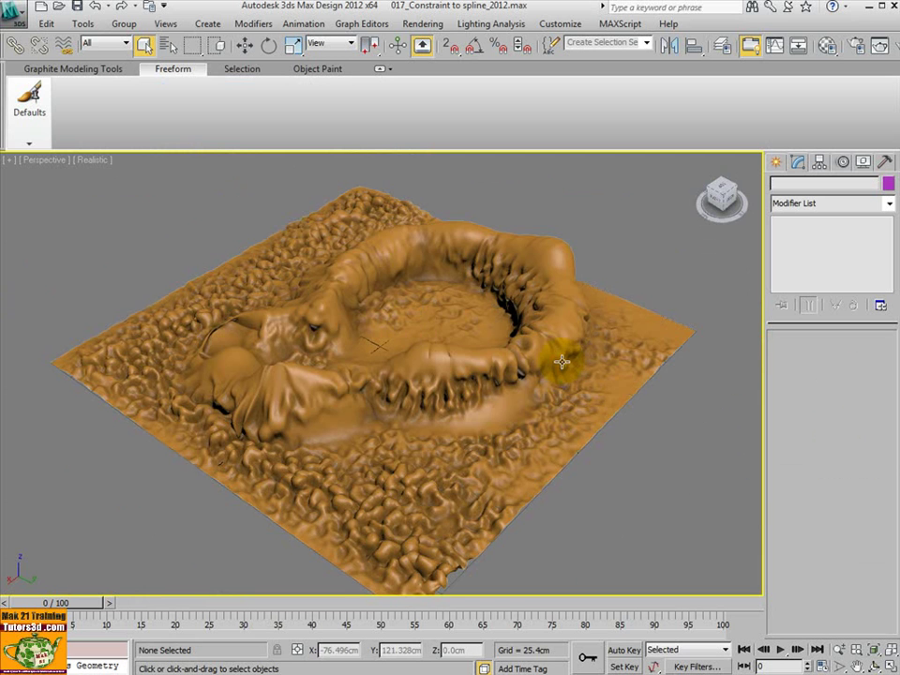
pyautogui.moveTo(522, 407)
pyautogui.keyDown('alt'); pyautogui.mouseDown(button='middle')
pyautogui.moveTo(518, 392)
pyautogui.moveTo(643, 416)
pyautogui.moveTo(633, 436)
pyautogui.moveTo(576, 351)
pyautogui.moveTo(588, 384)
pyautogui.mouseUp(button='middle'); pyautogui.keyUp('alt')
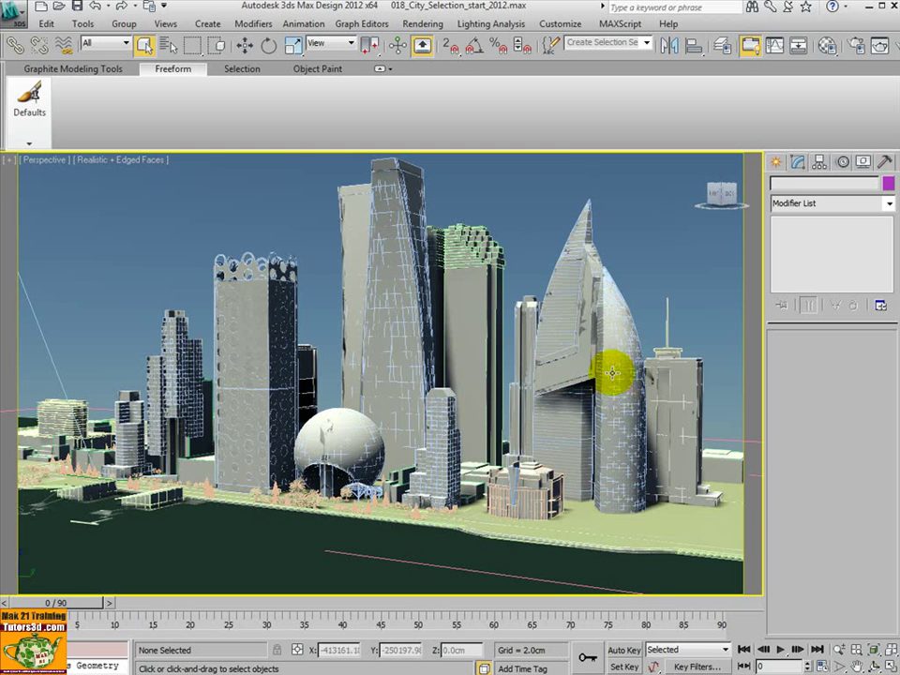
# Step: Select the Peak-Tower group and open it with Group > Open
pyautogui.click(613, 366)
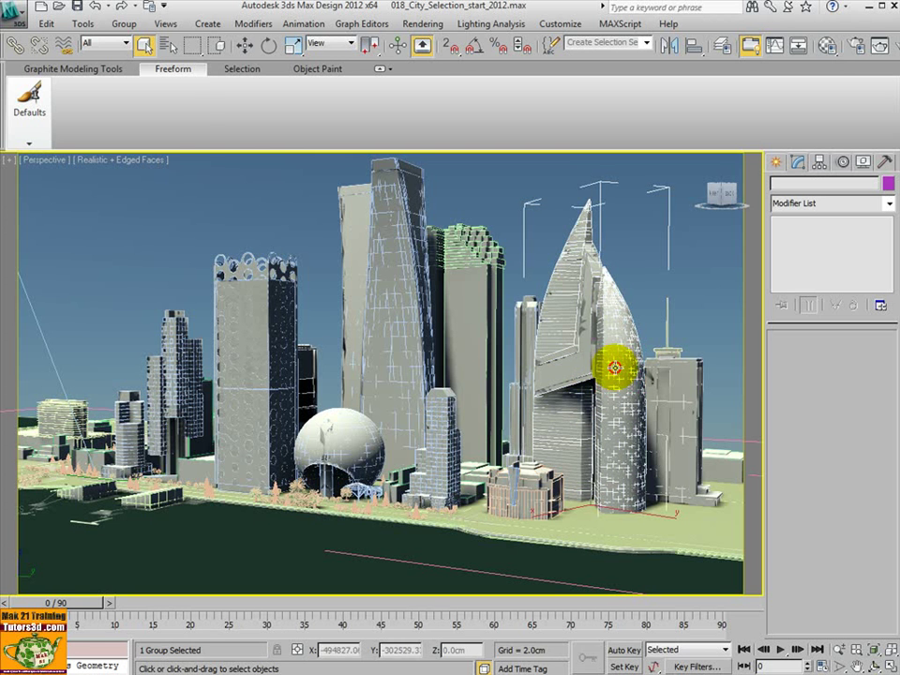
pyautogui.click(124, 24)
pyautogui.click(133, 82)
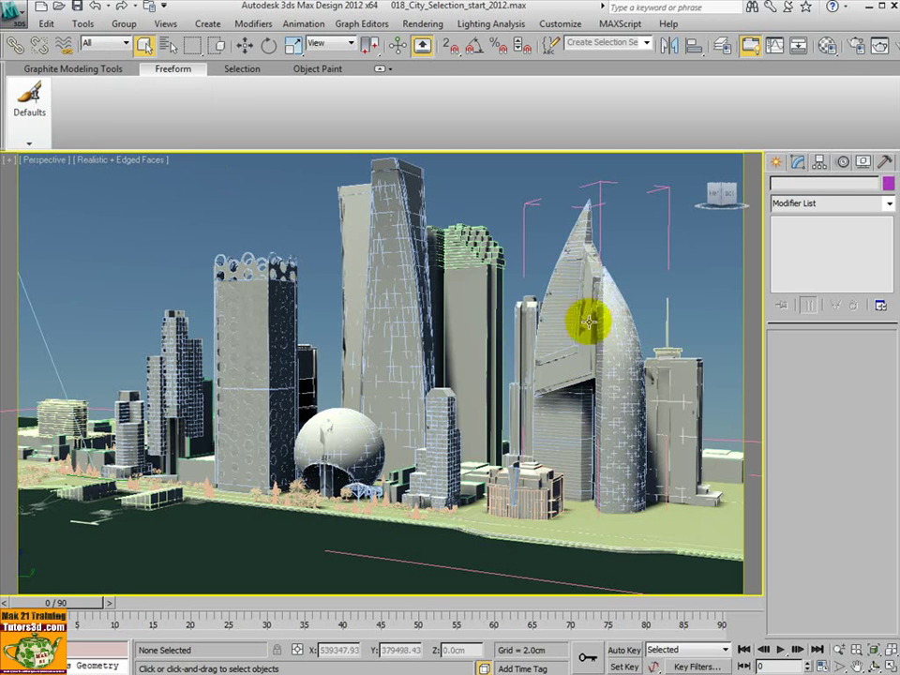
# Step: Convert the tower mesh Line322 to Editable Poly and show the Selection ribbon tools
pyautogui.click(622, 334)
pyautogui.rightClick(621, 341)
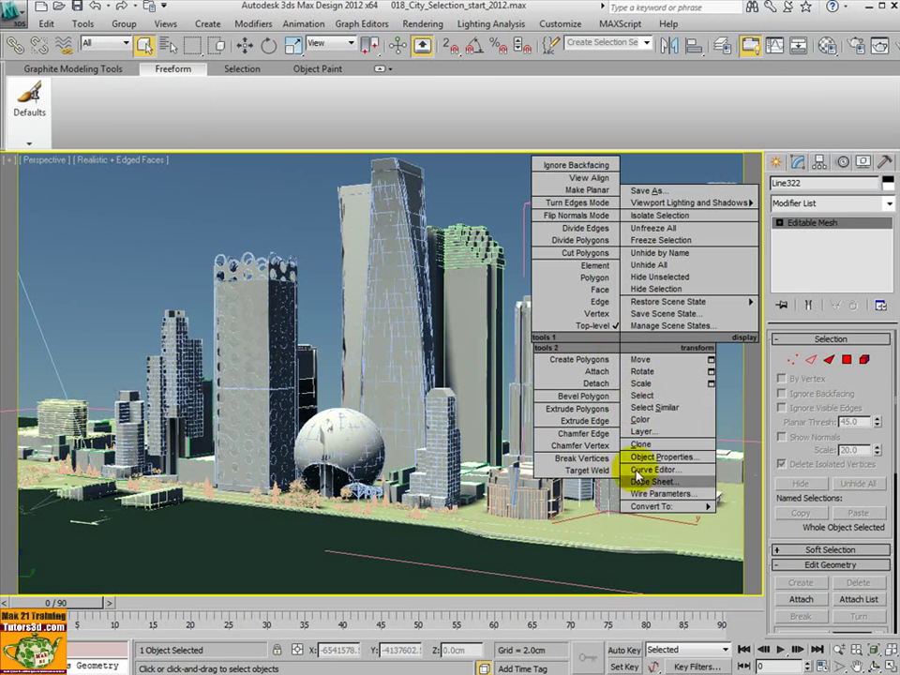
pyautogui.click(778, 518)
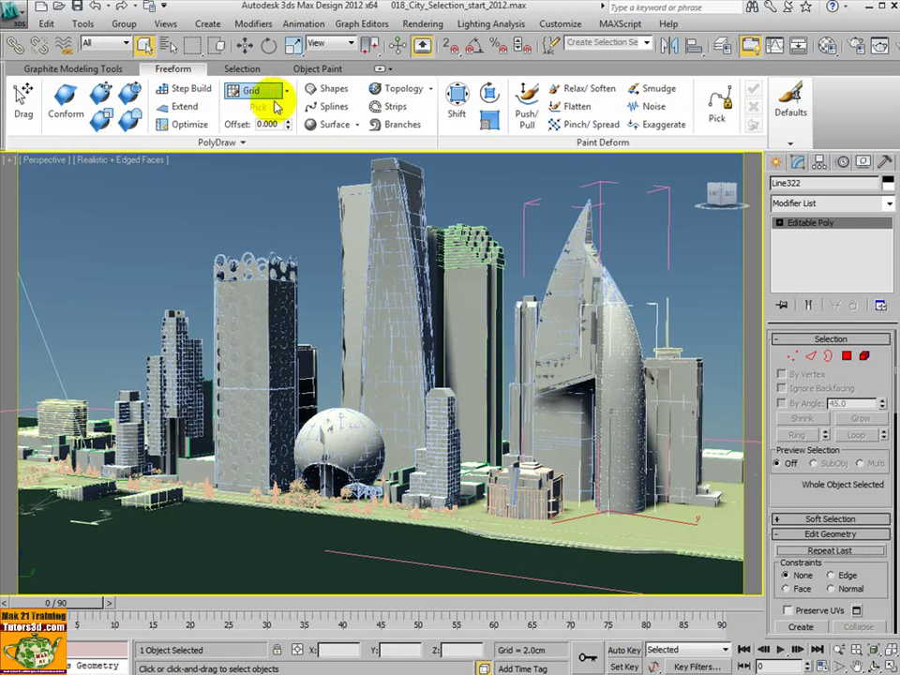
pyautogui.click(247, 73)
# Step: Switch the tower to Polygon sub-object level and zoom in on it
pyautogui.click(846, 355)
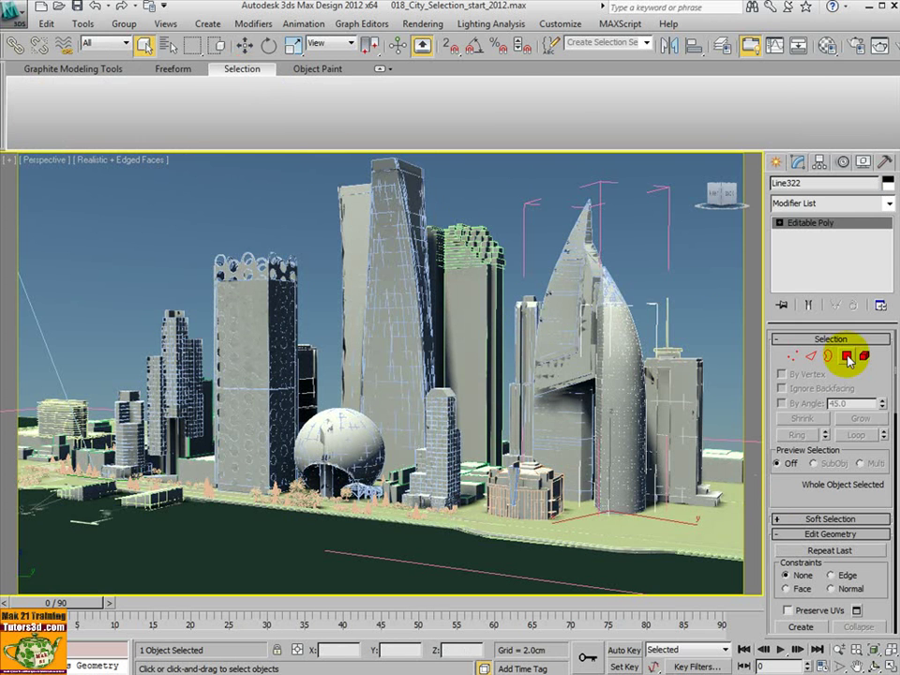
pyautogui.click(779, 223)
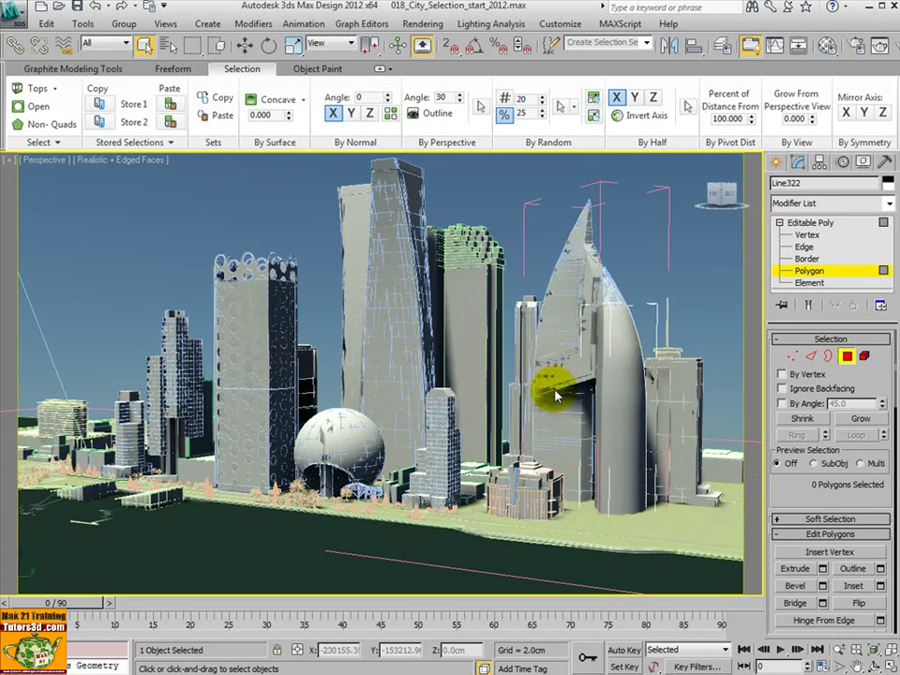
pyautogui.scroll(2, 547, 386)
pyautogui.scroll(2, 515, 382)
pyautogui.scroll(3, 511, 389)
pyautogui.scroll(2, 553, 385)
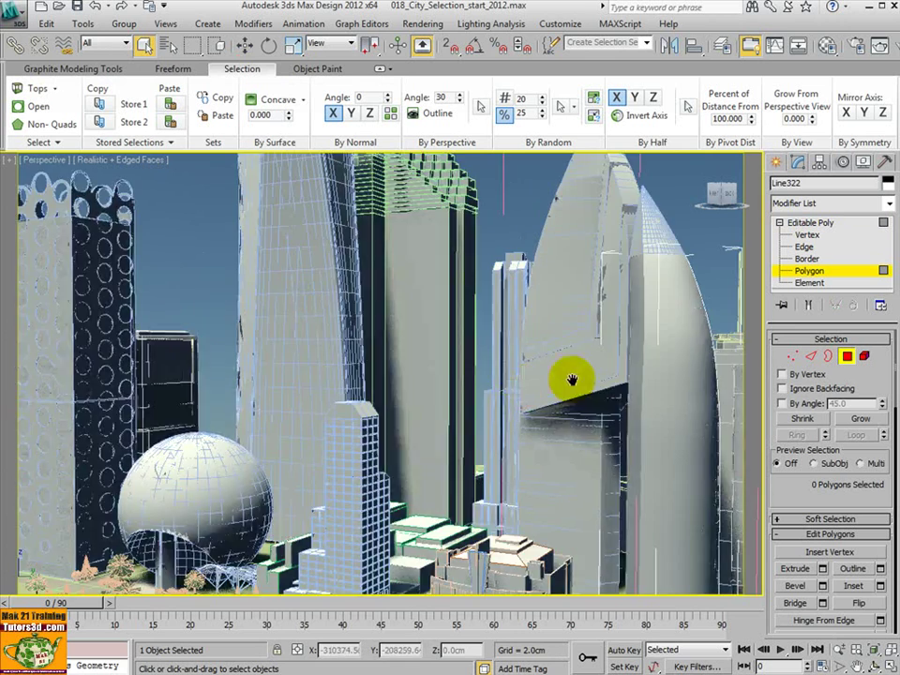
pyautogui.scroll(2, 462, 376)
pyautogui.scroll(2, 482, 381)
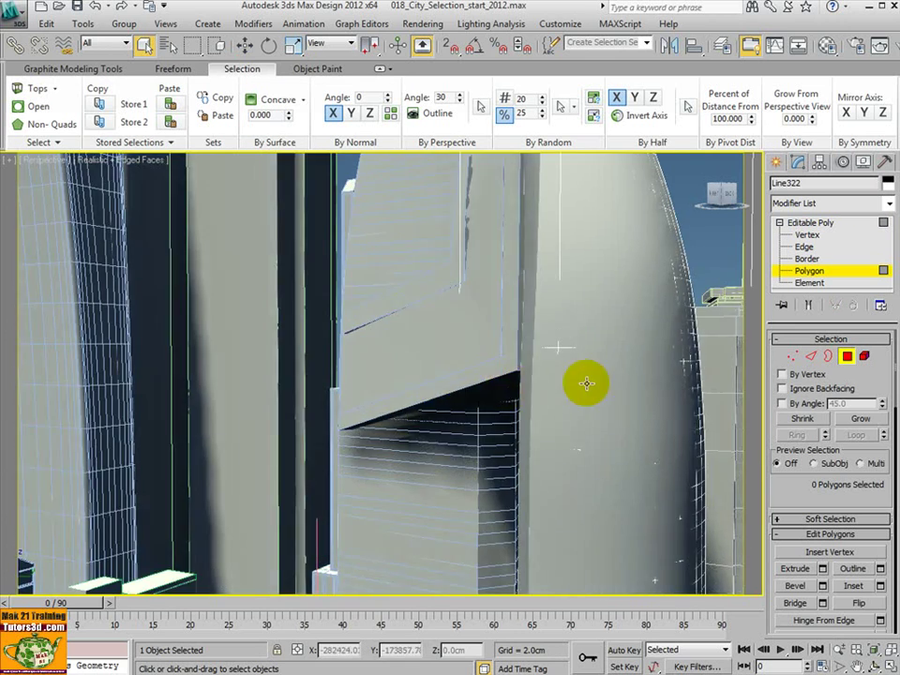
pyautogui.scroll(-10, 582, 382)
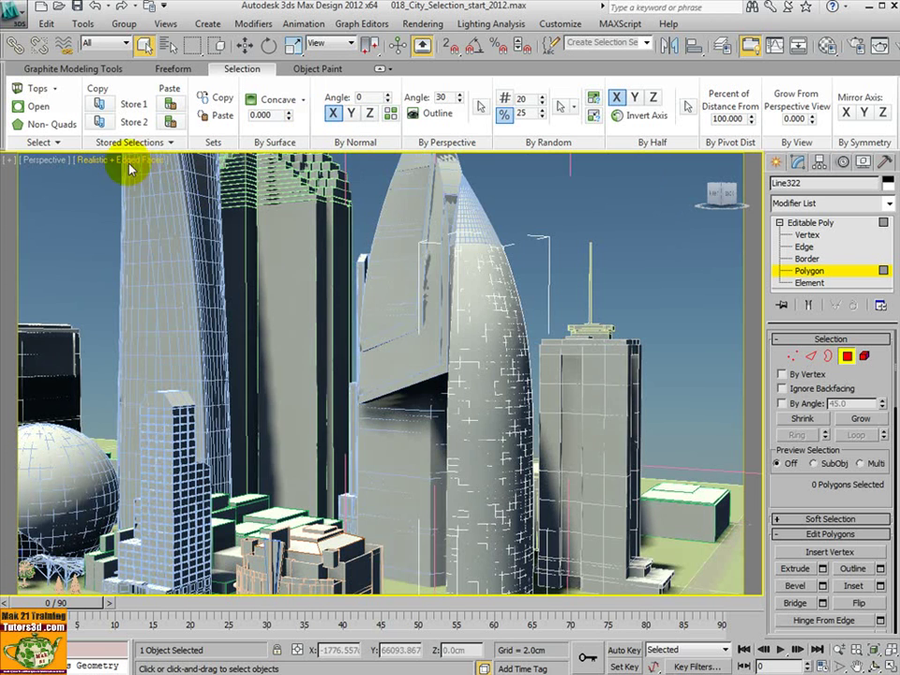
# Step: Preview the extra Select options and Stored Selections combining options
pyautogui.click(58, 143)
pyautogui.click(179, 144)
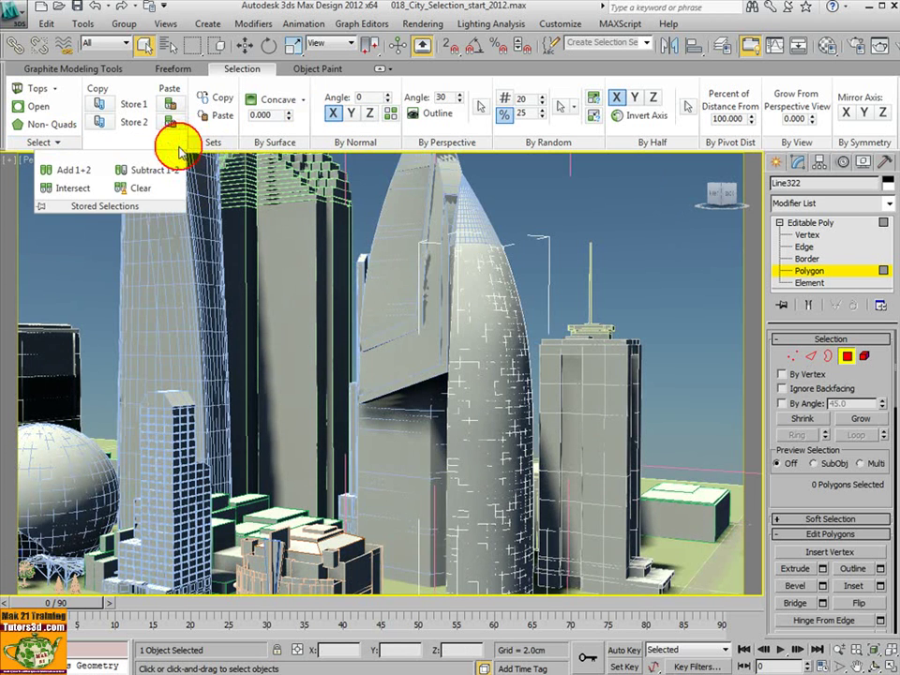
pyautogui.scroll(-3, 581, 300)
# Step: Orbit, pan and zoom around the city skyline towers
pyautogui.moveTo(557, 314)
pyautogui.keyDown('alt'); pyautogui.mouseDown(button='middle')
pyautogui.moveTo(579, 311)
pyautogui.moveTo(498, 321)
pyautogui.moveTo(526, 337)
pyautogui.moveTo(589, 337)
pyautogui.moveTo(588, 327)
pyautogui.moveTo(601, 343)
pyautogui.moveTo(546, 332)
pyautogui.moveTo(474, 346)
pyautogui.mouseUp(button='middle'); pyautogui.keyUp('alt')
pyautogui.scroll(3, 482, 350)
pyautogui.scroll(-1, 486, 352)
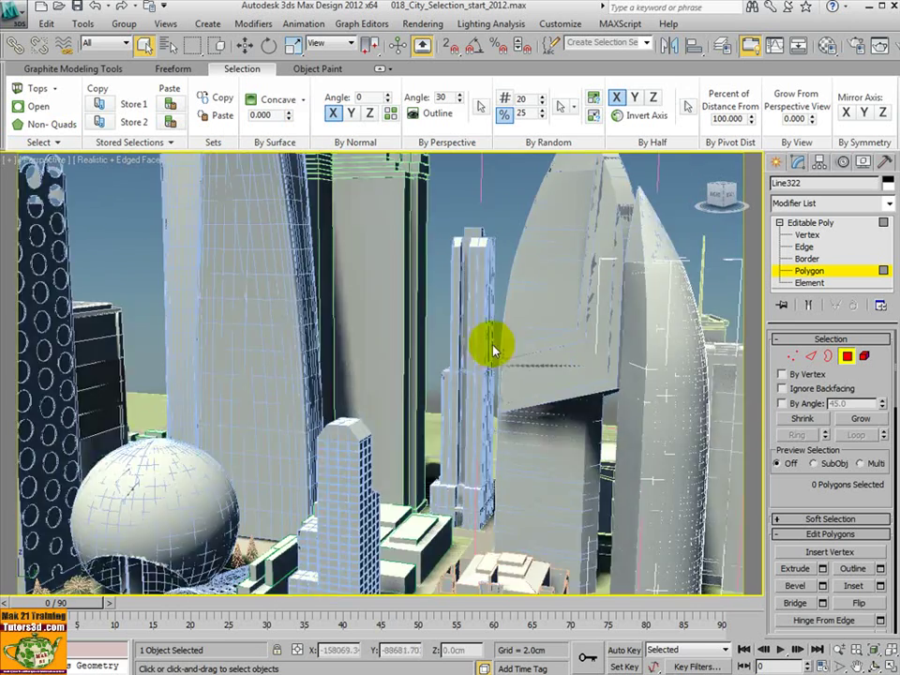
pyautogui.scroll(-2, 492, 345)
pyautogui.scroll(-2, 516, 347)
pyautogui.moveTo(539, 350)
pyautogui.keyDown('alt'); pyautogui.mouseDown(button='middle')
pyautogui.moveTo(563, 341)
pyautogui.moveTo(549, 331)
pyautogui.moveTo(557, 327)
pyautogui.mouseUp(button='middle'); pyautogui.keyUp('alt')
pyautogui.scroll(2, 526, 332)
pyautogui.scroll(1, 538, 325)
pyautogui.scroll(3, 541, 327)
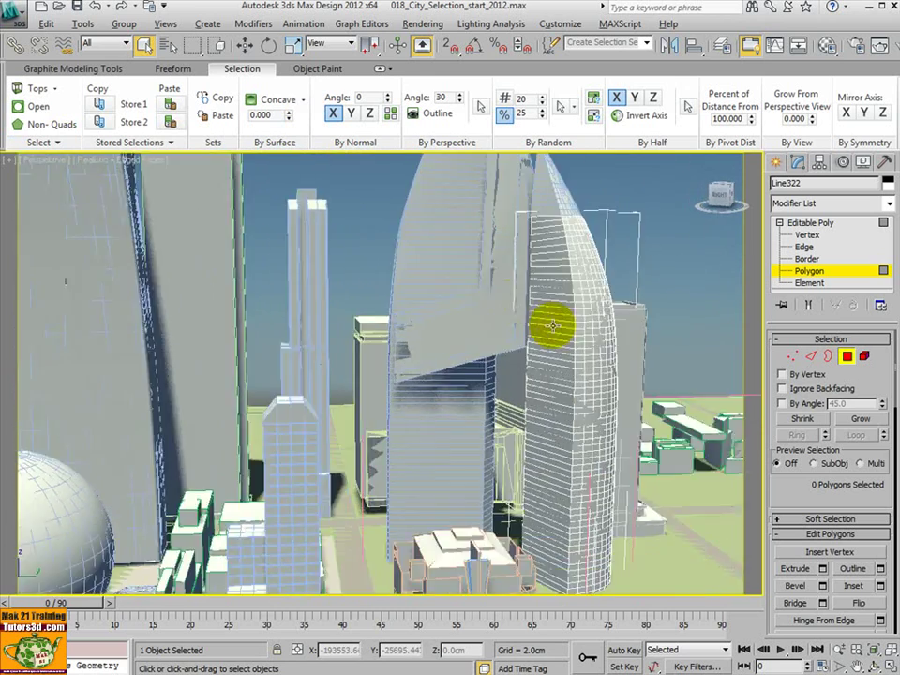
pyautogui.scroll(-3, 557, 327)
# Step: Lower the view to eye level, then open the dropped 019_City_Selection_end_2012 scene
pyautogui.keyDown('alt'); pyautogui.moveTo(446, 326); pyautogui.dragTo(466, 308, button='middle'); pyautogui.keyUp('alt')
pyautogui.scroll(3, 541, 335)
pyautogui.moveTo(540, 334)
pyautogui.keyDown('alt'); pyautogui.mouseDown(button='middle')
pyautogui.moveTo(546, 325)
pyautogui.moveTo(502, 311)
pyautogui.moveTo(514, 315)
pyautogui.moveTo(404, 315)
pyautogui.moveTo(478, 315)
pyautogui.moveTo(446, 317)
pyautogui.moveTo(427, 308)
pyautogui.moveTo(634, 350)
pyautogui.moveTo(669, 341)
pyautogui.mouseUp(button='middle'); pyautogui.keyUp('alt')
pyautogui.scroll(1, 548, 325)
pyautogui.scroll(-2, 515, 326)
pyautogui.scroll(2, 532, 313)
pyautogui.scroll(-2, 468, 315)
pyautogui.scroll(2, 514, 317)
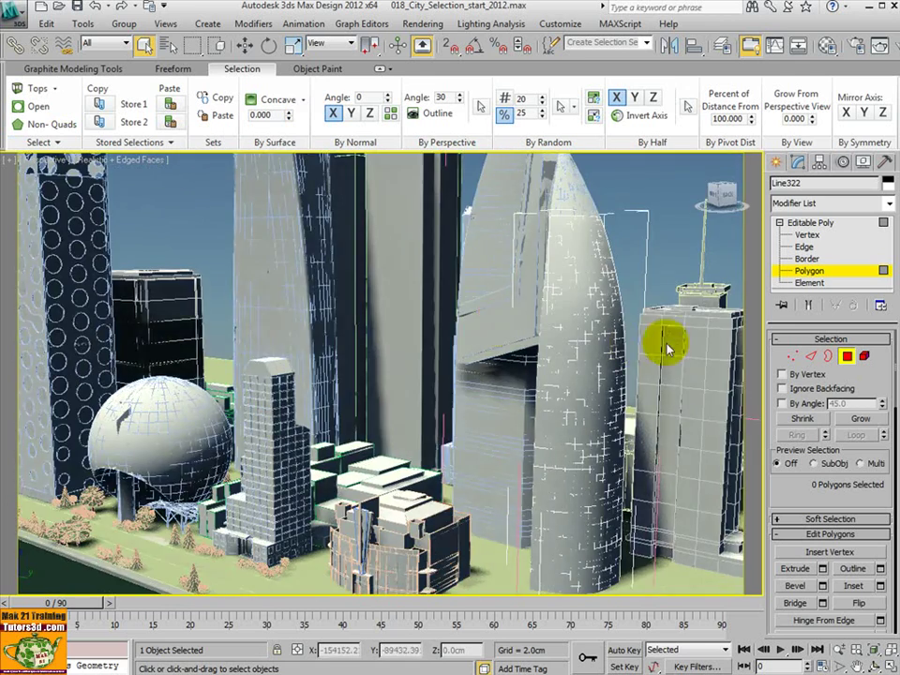
pyautogui.click(614, 428)
# Step: Discard the previous scene's changes, then zoom and pan across the loaded city
pyautogui.click(494, 425)
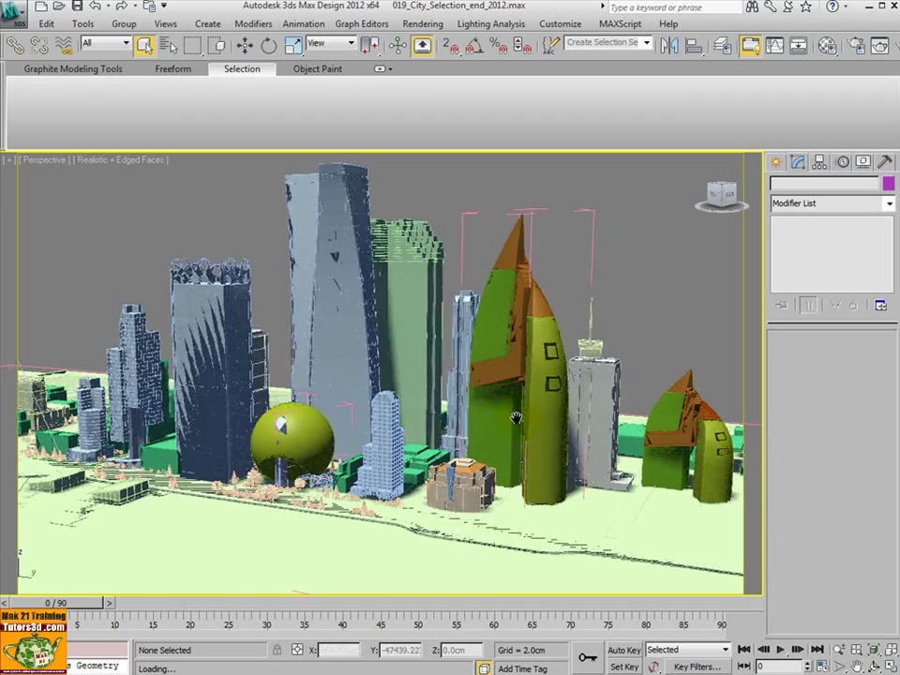
pyautogui.scroll(2, 415, 428)
pyautogui.scroll(2, 458, 420)
pyautogui.scroll(2, 467, 371)
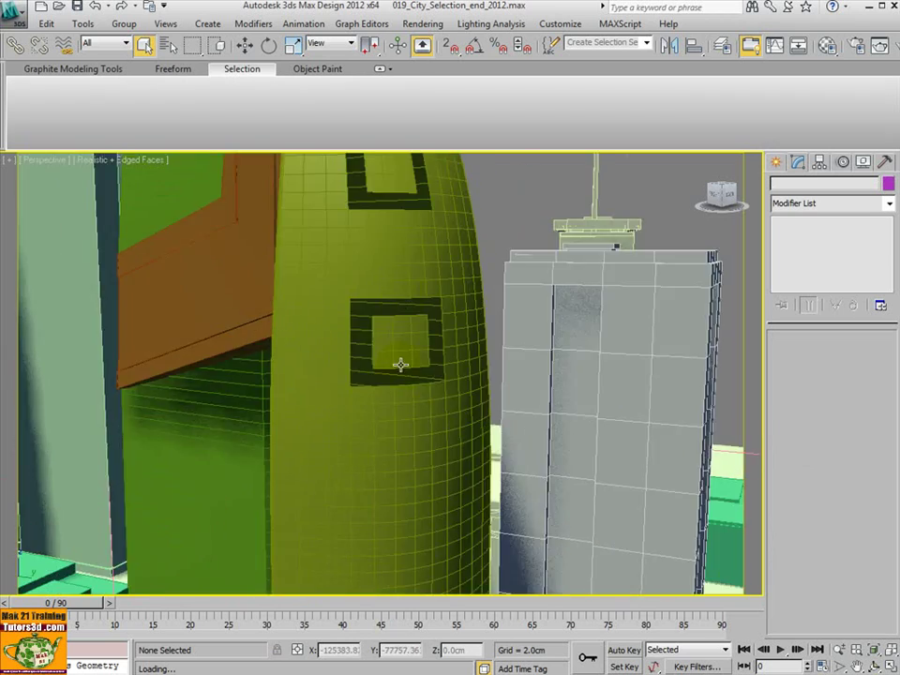
pyautogui.scroll(2, 402, 364)
pyautogui.scroll(-5, 427, 357)
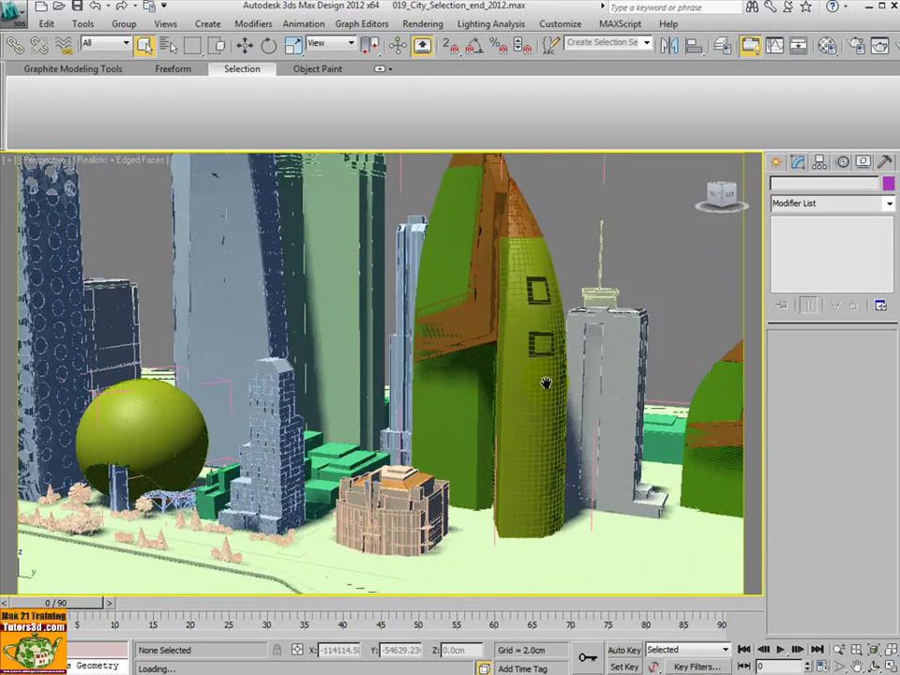
pyautogui.moveTo(545, 382); pyautogui.dragTo(513, 370, button='middle')
pyautogui.scroll(-5, 512, 370)
pyautogui.scroll(5, 542, 386)
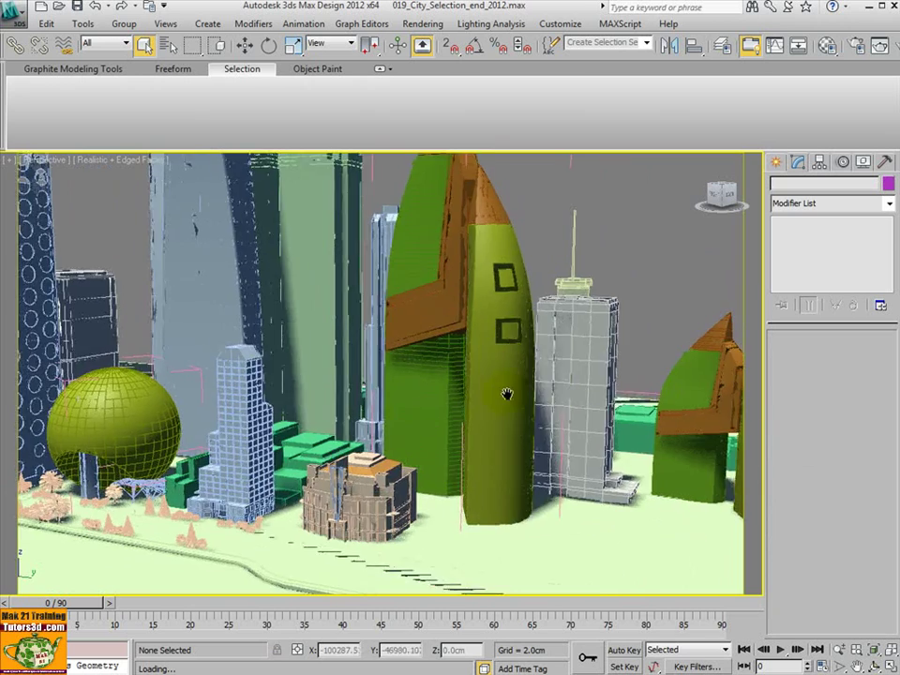
pyautogui.scroll(-3, 502, 394)
pyautogui.scroll(3, 525, 417)
pyautogui.scroll(3, 492, 424)
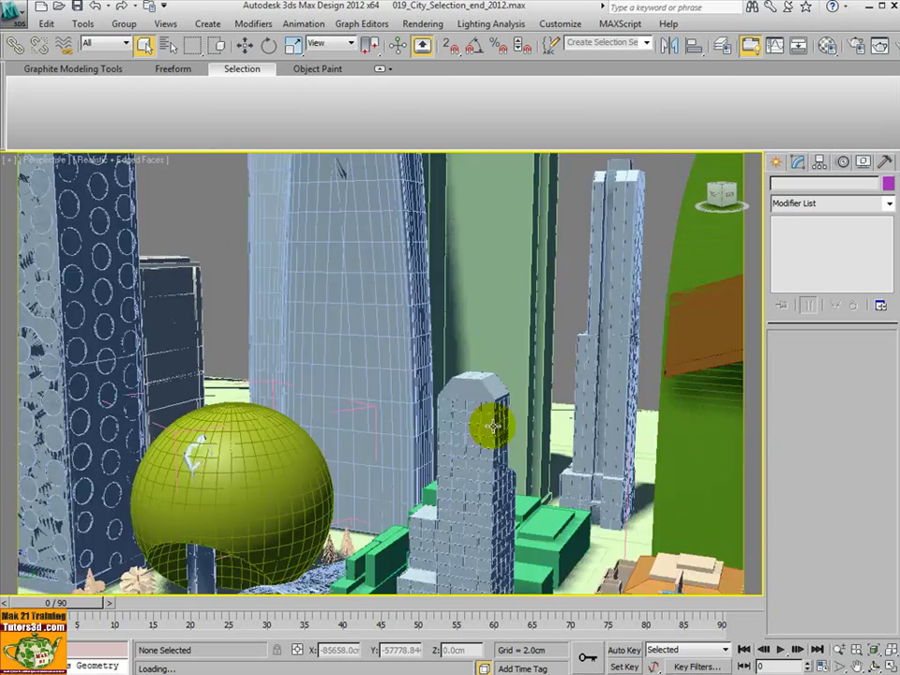
pyautogui.scroll(3, 581, 340)
pyautogui.scroll(-3, 581, 364)
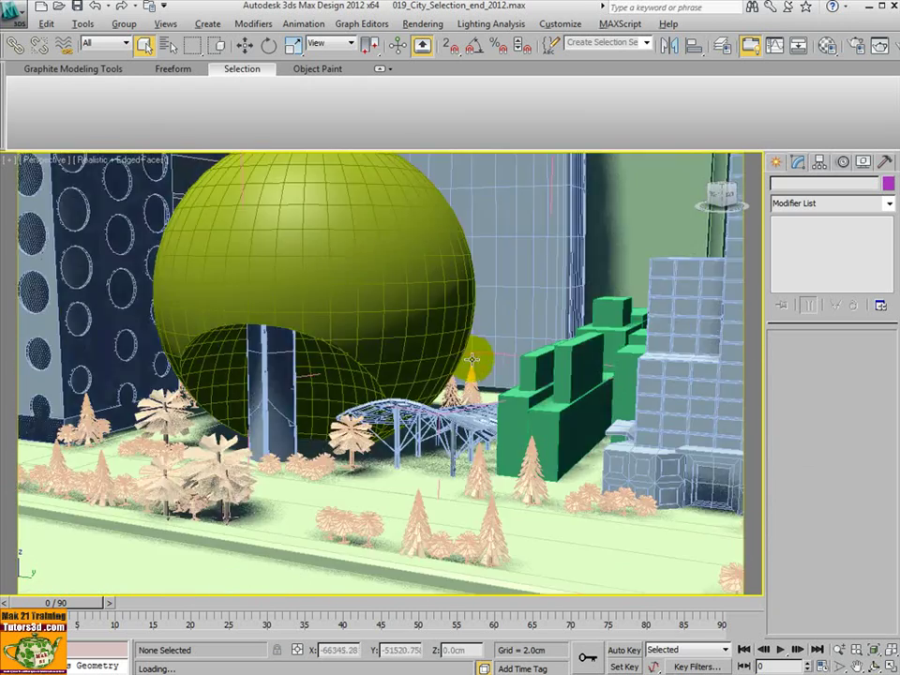
pyautogui.moveTo(472, 357)
pyautogui.keyDown('alt'); pyautogui.mouseDown(button='middle')
pyautogui.moveTo(501, 390)
pyautogui.moveTo(482, 403)
pyautogui.mouseUp(button='middle'); pyautogui.keyUp('alt')
# Step: Select the Ground group and orbit toward the sphere, canopy and tall building
pyautogui.click(482, 408)
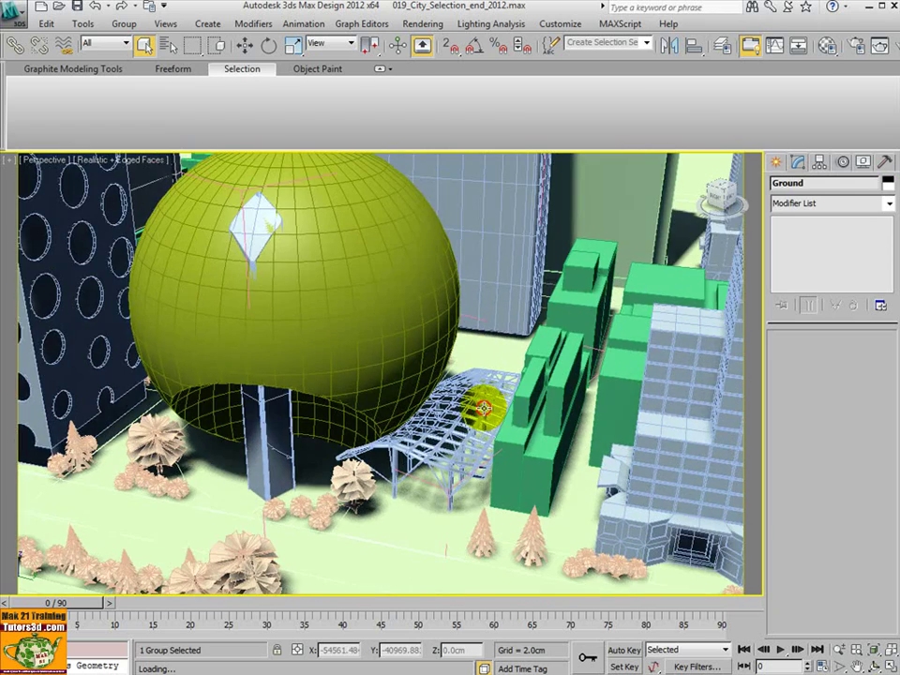
pyautogui.moveTo(384, 360)
pyautogui.keyDown('alt'); pyautogui.mouseDown(button='middle')
pyautogui.moveTo(343, 313)
pyautogui.moveTo(335, 335)
pyautogui.mouseUp(button='middle'); pyautogui.keyUp('alt')
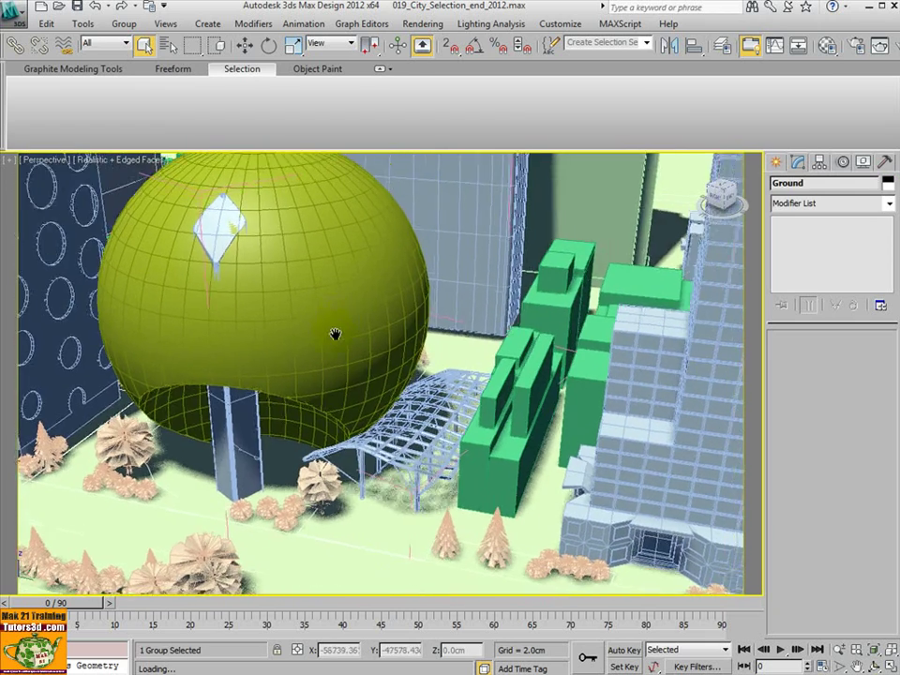
pyautogui.scroll(1, 423, 440)
pyautogui.scroll(3, 425, 436)
pyautogui.scroll(-2, 429, 448)
pyautogui.scroll(-2, 492, 321)
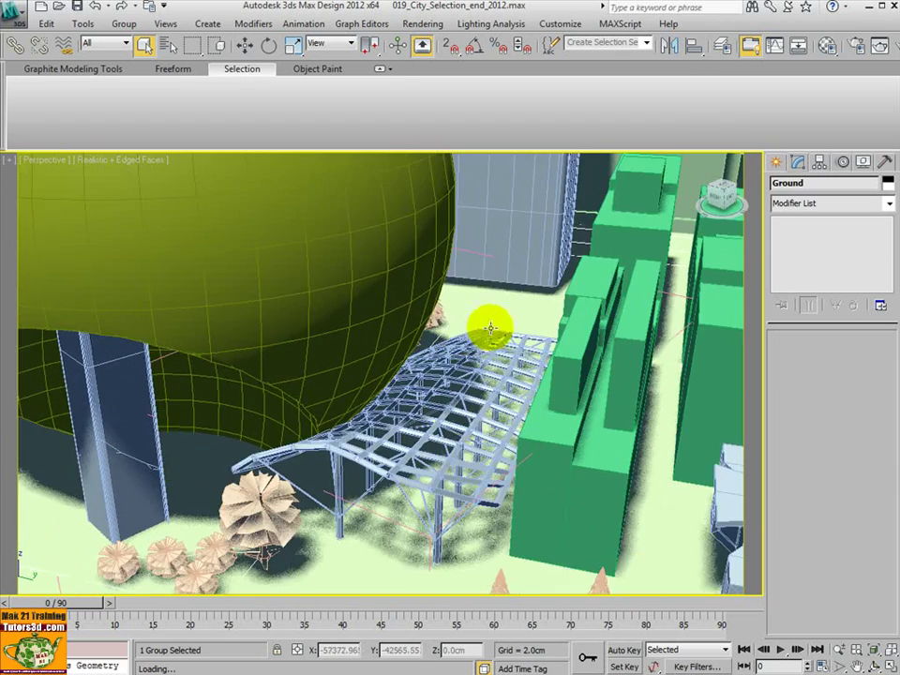
pyautogui.scroll(-2, 485, 419)
pyautogui.scroll(-3, 446, 428)
pyautogui.moveTo(446, 427)
pyautogui.keyDown('alt'); pyautogui.mouseDown(button='middle')
pyautogui.moveTo(446, 402)
pyautogui.moveTo(486, 378)
pyautogui.mouseUp(button='middle'); pyautogui.keyUp('alt')
pyautogui.scroll(2, 527, 370)
pyautogui.scroll(2, 534, 347)
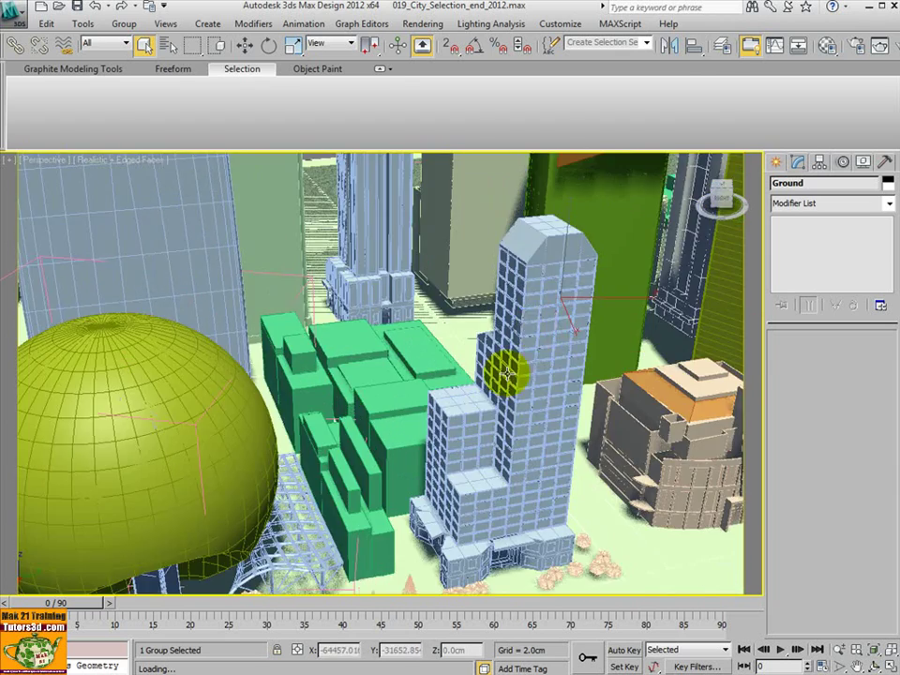
pyautogui.scroll(-2, 506, 373)
pyautogui.scroll(3, 492, 375)
pyautogui.scroll(3, 480, 375)
# Step: Pan and zoom to a street-level view around the green rounded tower
pyautogui.moveTo(480, 375)
pyautogui.mouseDown(button='middle')
pyautogui.moveTo(374, 395)
pyautogui.moveTo(453, 379)
pyautogui.moveTo(478, 341)
pyautogui.moveTo(521, 341)
pyautogui.moveTo(518, 295)
pyautogui.mouseUp(button='middle')
pyautogui.scroll(2, 374, 396)
pyautogui.scroll(-4, 518, 295)
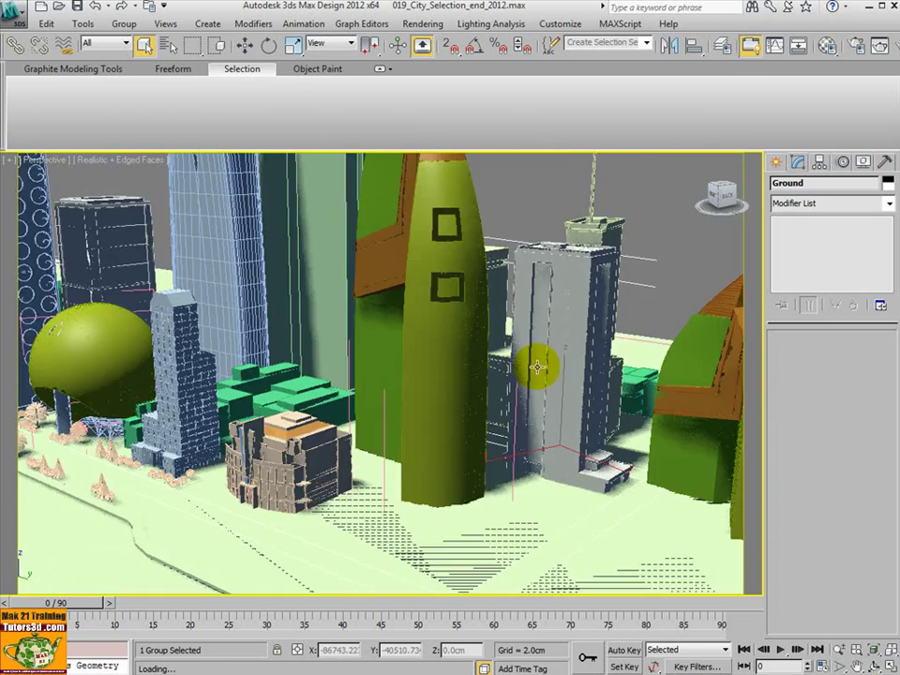
pyautogui.scroll(1, 510, 414)
pyautogui.scroll(-2, 510, 414)
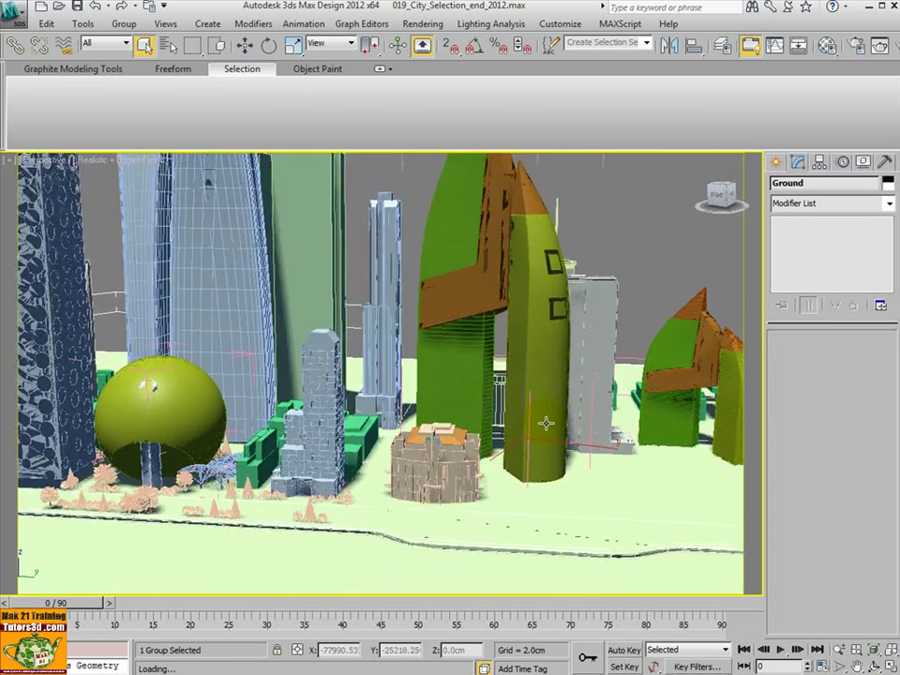
pyautogui.scroll(1, 543, 422)
pyautogui.moveTo(543, 422)
pyautogui.mouseDown(button='middle')
pyautogui.moveTo(569, 427)
pyautogui.moveTo(567, 409)
pyautogui.mouseUp(button='middle')
pyautogui.scroll(1, 571, 426)
pyautogui.scroll(1, 580, 428)
pyautogui.scroll(1, 558, 418)
pyautogui.scroll(1, 543, 411)
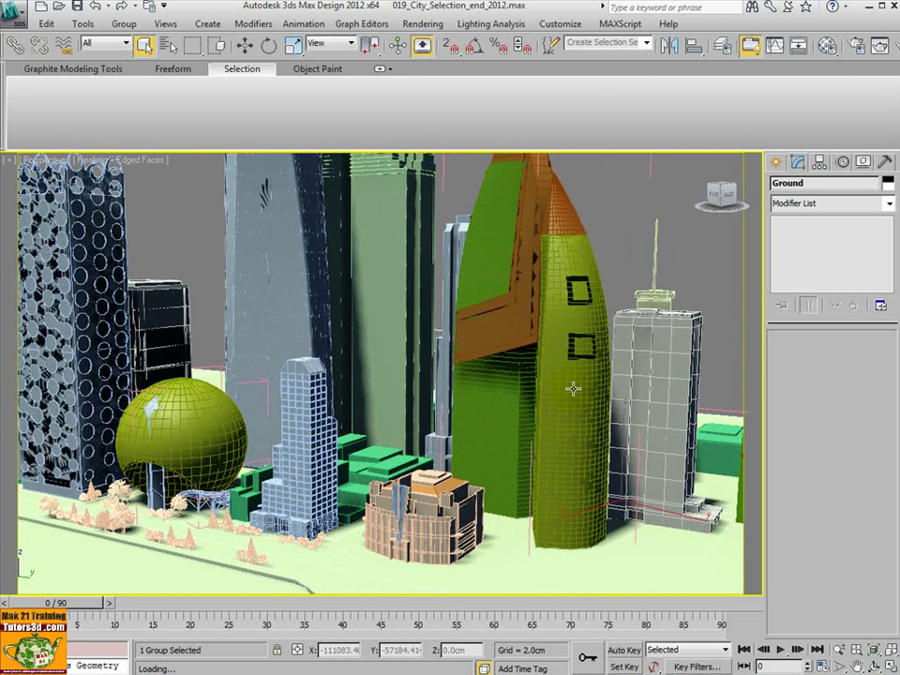
pyautogui.click(422, 23)
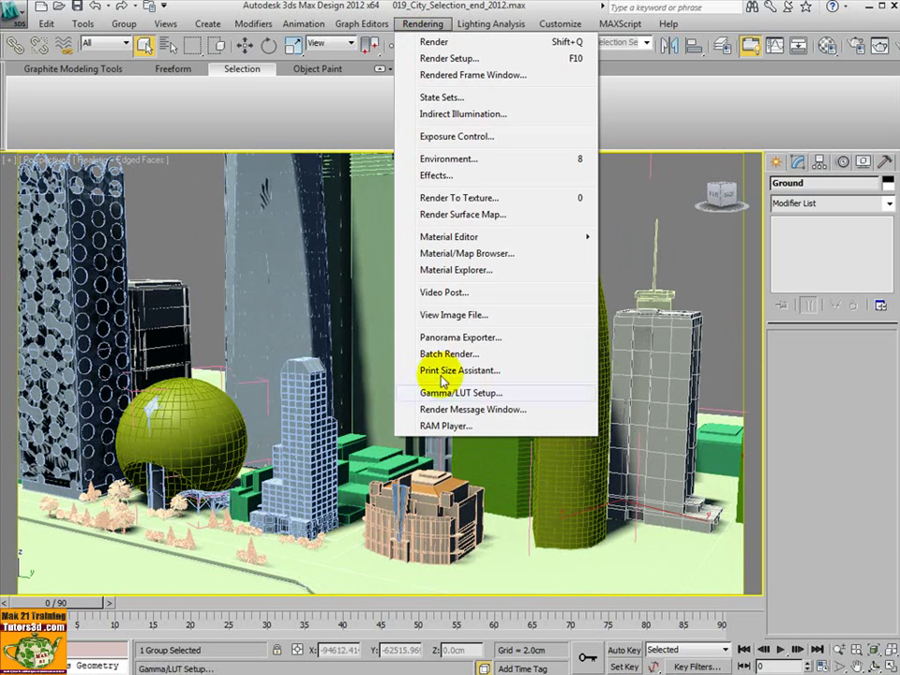
pyautogui.click(473, 315)
pyautogui.click(137, 231)
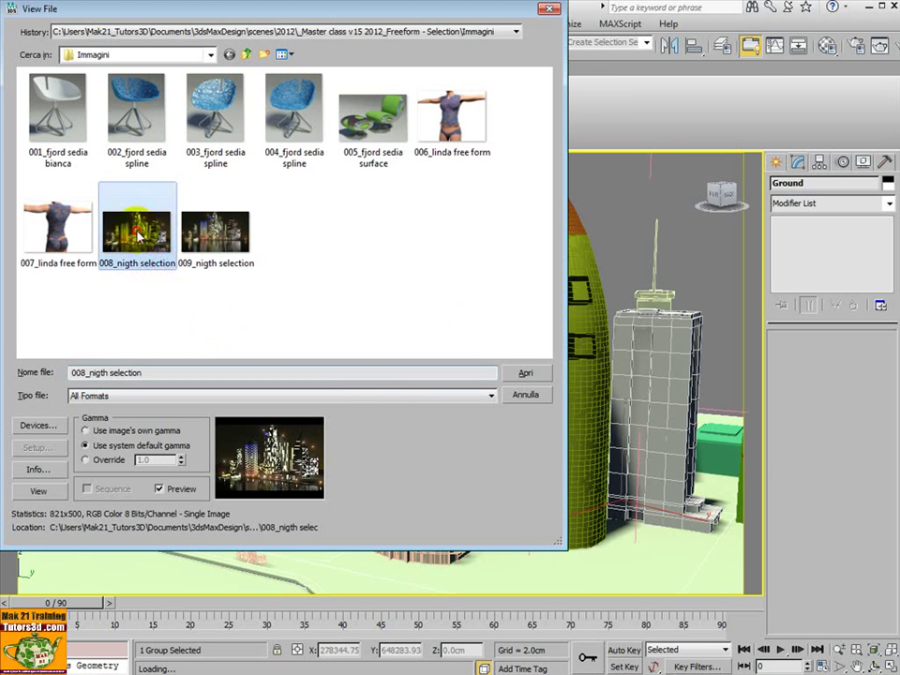
pyautogui.click(525, 374)
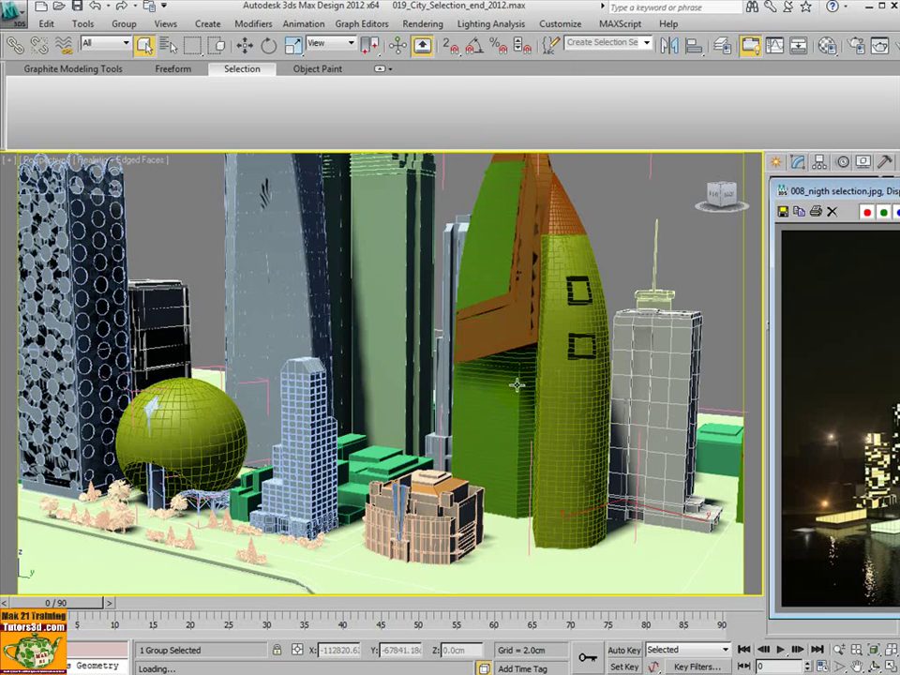
pyautogui.moveTo(808, 186)
pyautogui.mouseDown()
pyautogui.moveTo(320, 188)
pyautogui.moveTo(185, 162)
pyautogui.mouseUp()
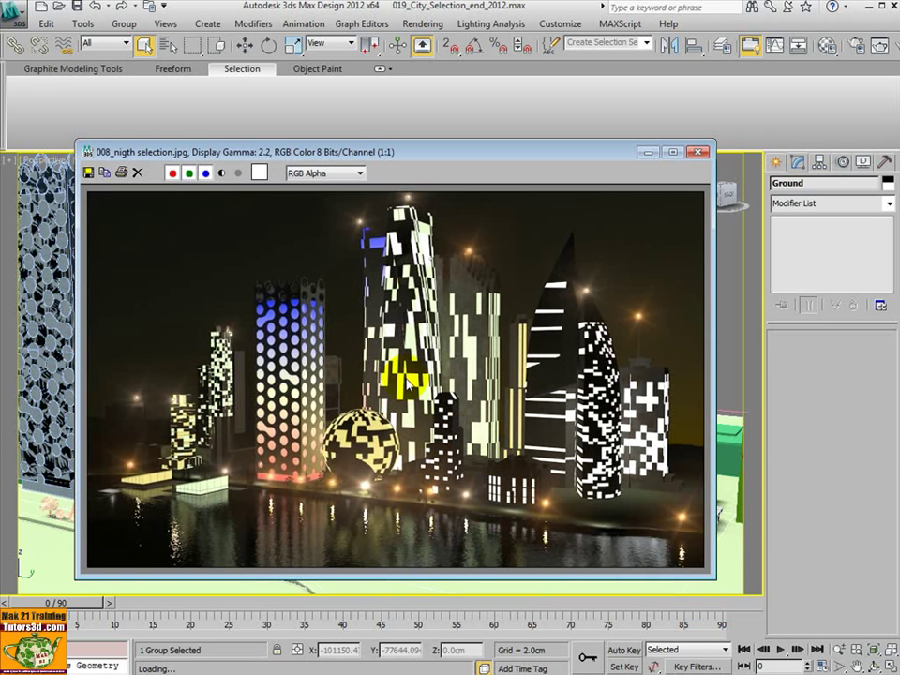
pyautogui.click(701, 152)
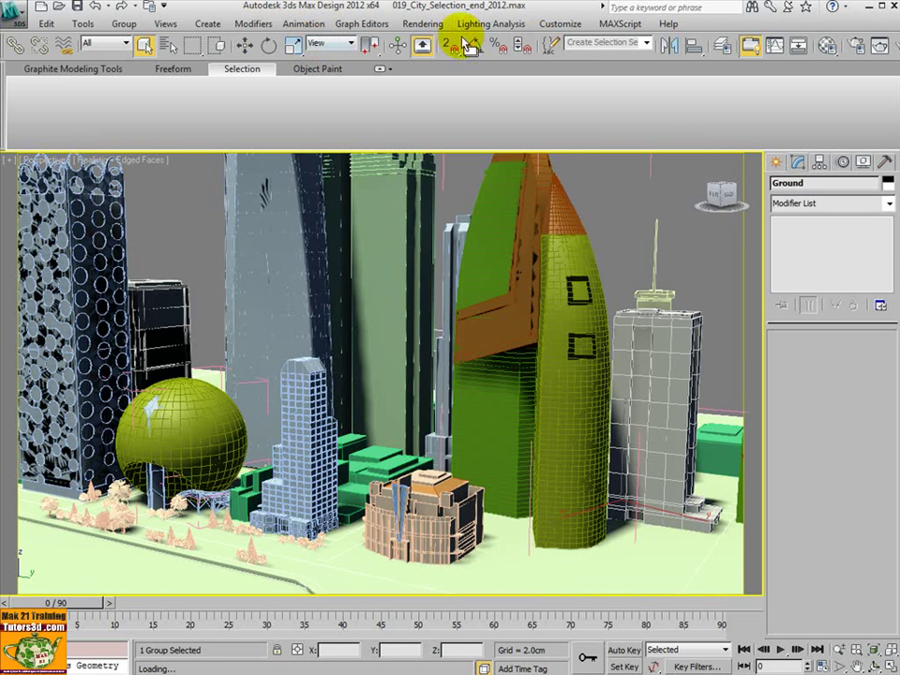
# Step: View the 009_nigth selection render through Rendering > View Image File
pyautogui.click(422, 24)
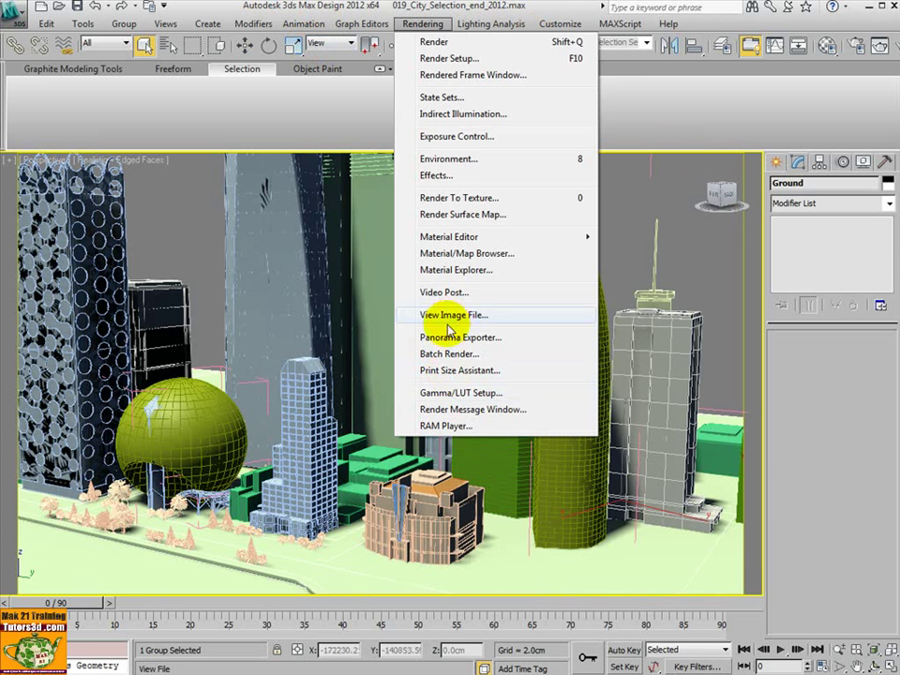
pyautogui.click(427, 315)
pyautogui.click(235, 225)
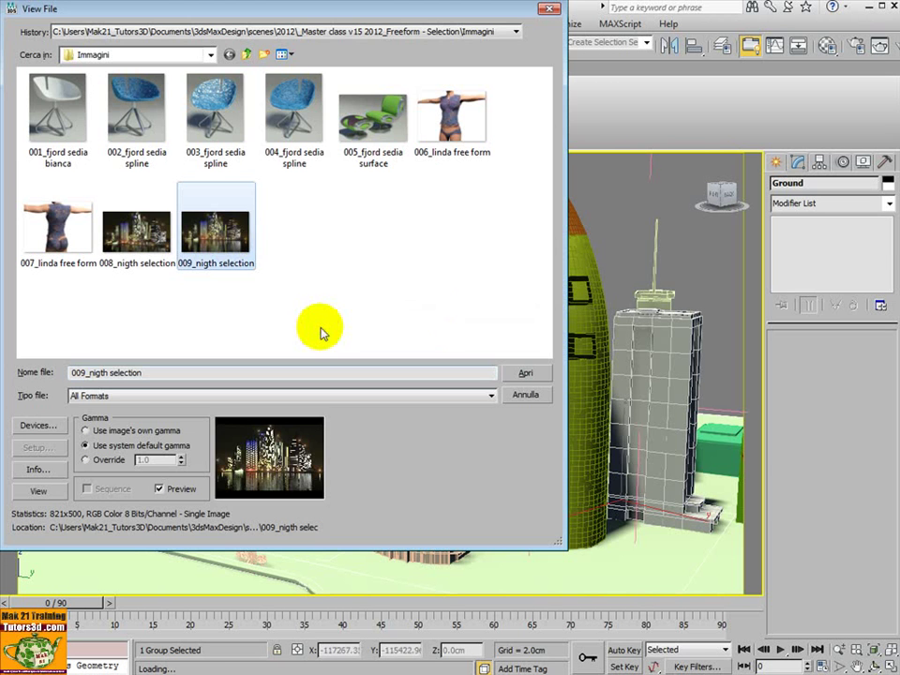
pyautogui.click(525, 372)
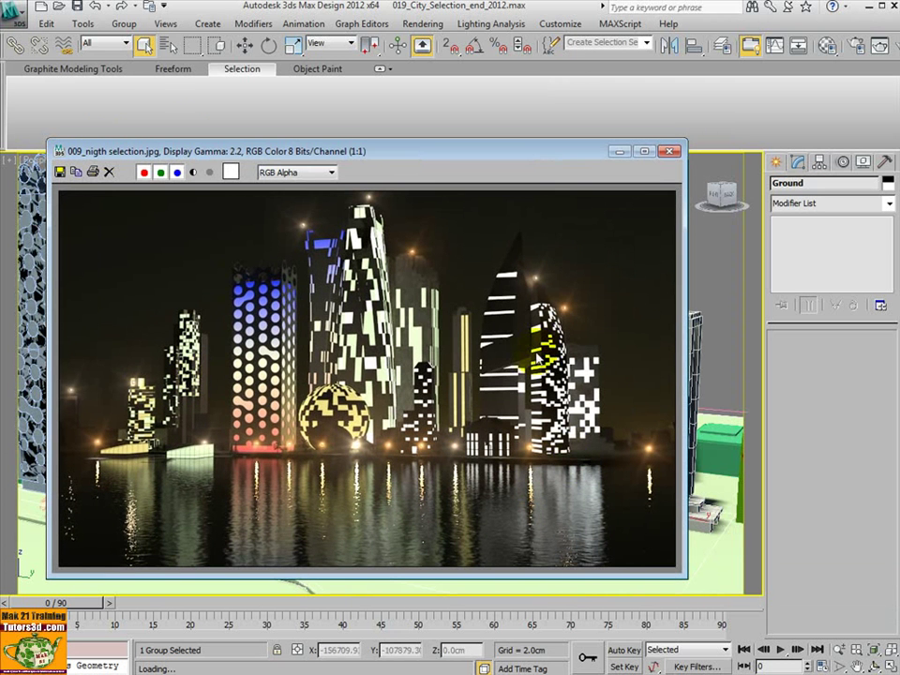
# Step: Close the 009 render window and minimize the Graphite ribbon panel
pyautogui.click(670, 152)
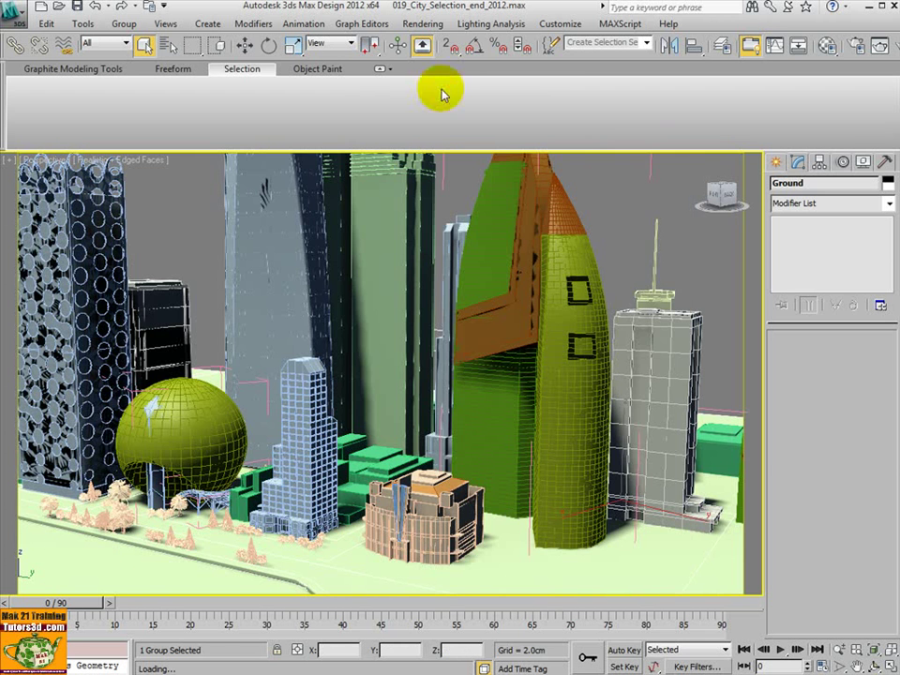
pyautogui.click(381, 70)
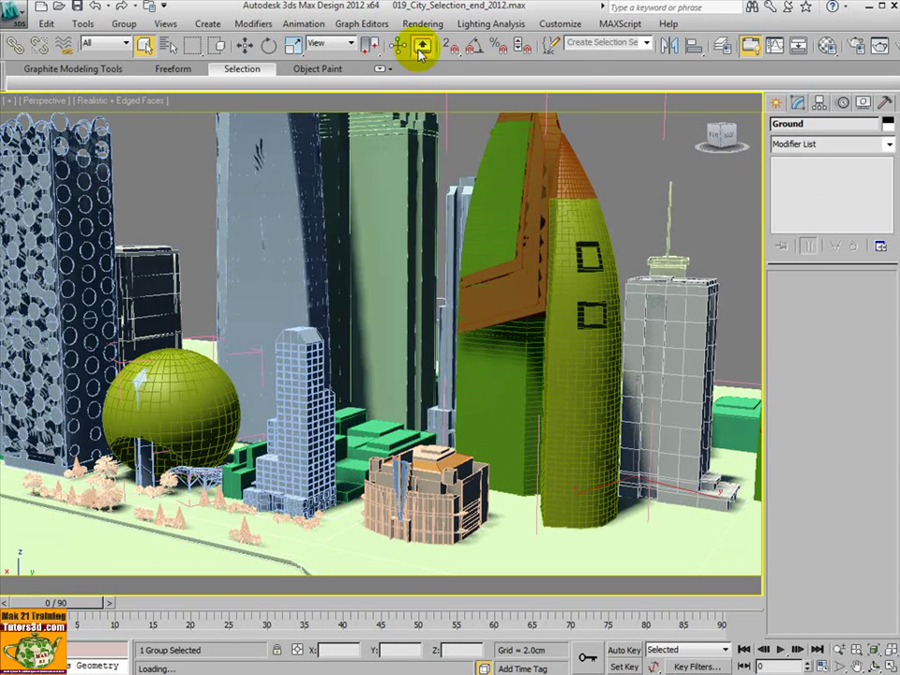
pyautogui.click(422, 24)
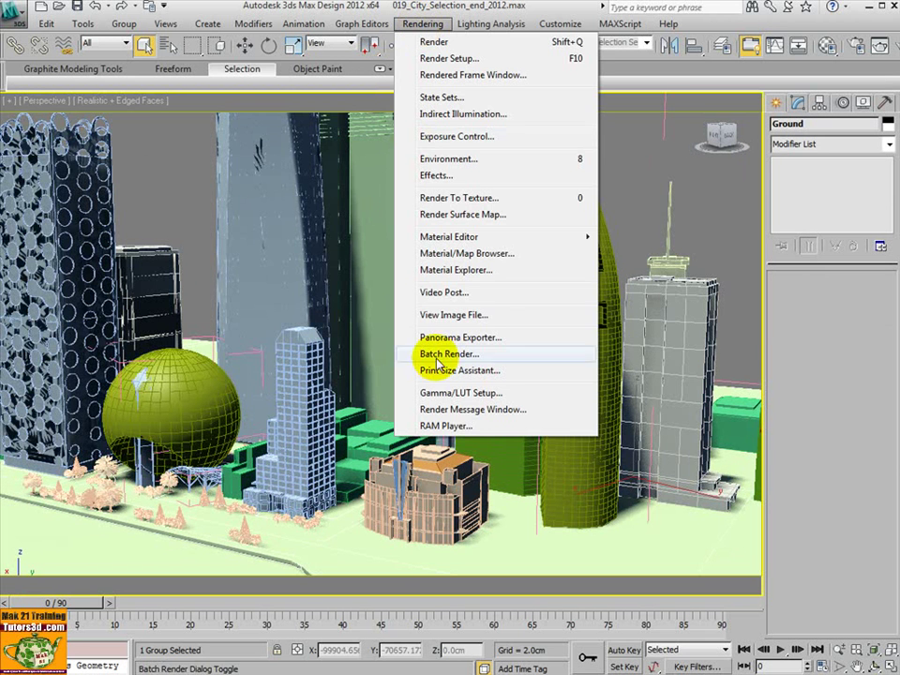
# Step: Open the 006_linda free form render and move its image window to the left
pyautogui.click(459, 315)
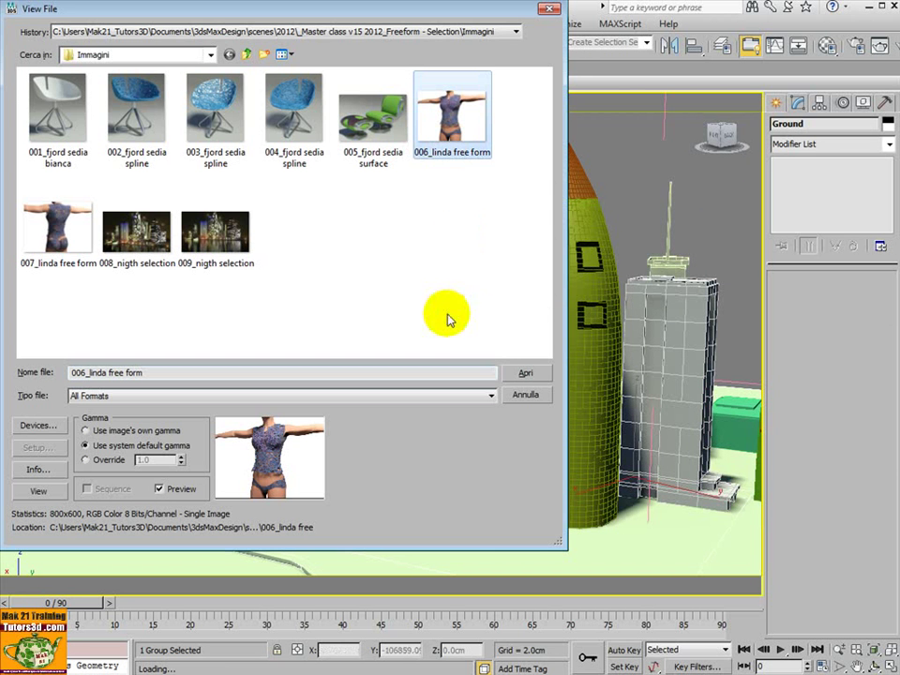
pyautogui.click(522, 374)
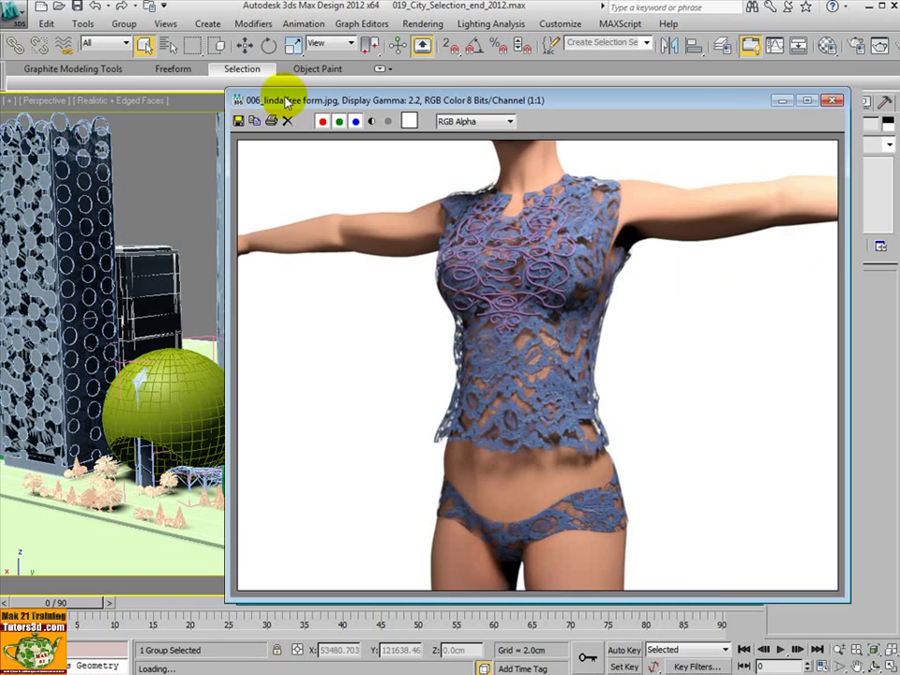
pyautogui.moveTo(291, 95)
pyautogui.mouseDown()
pyautogui.moveTo(129, 94)
pyautogui.moveTo(150, 99)
pyautogui.mouseUp()
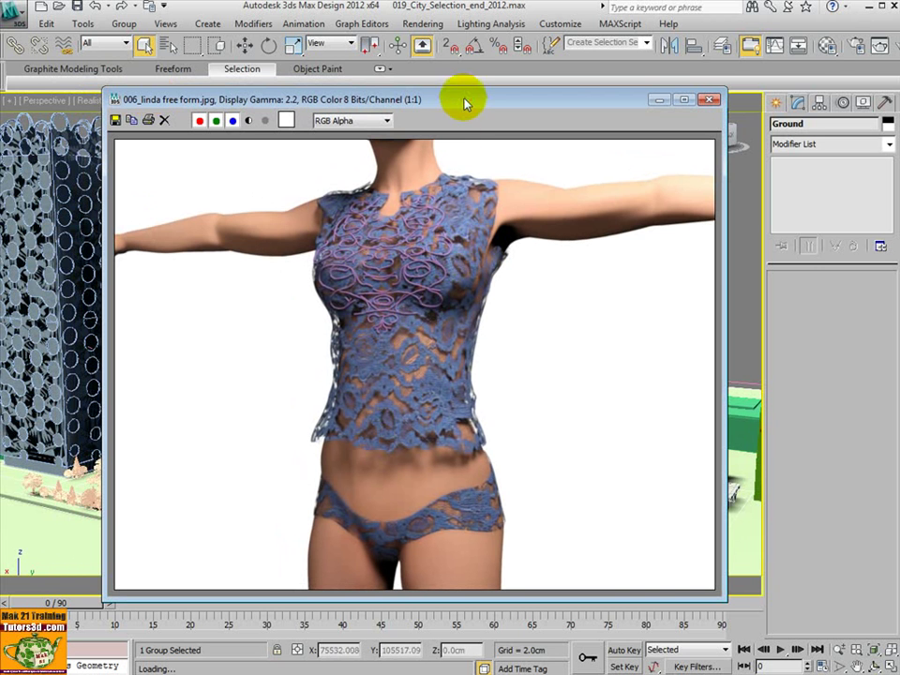
pyautogui.moveTo(466, 101); pyautogui.dragTo(369, 103)
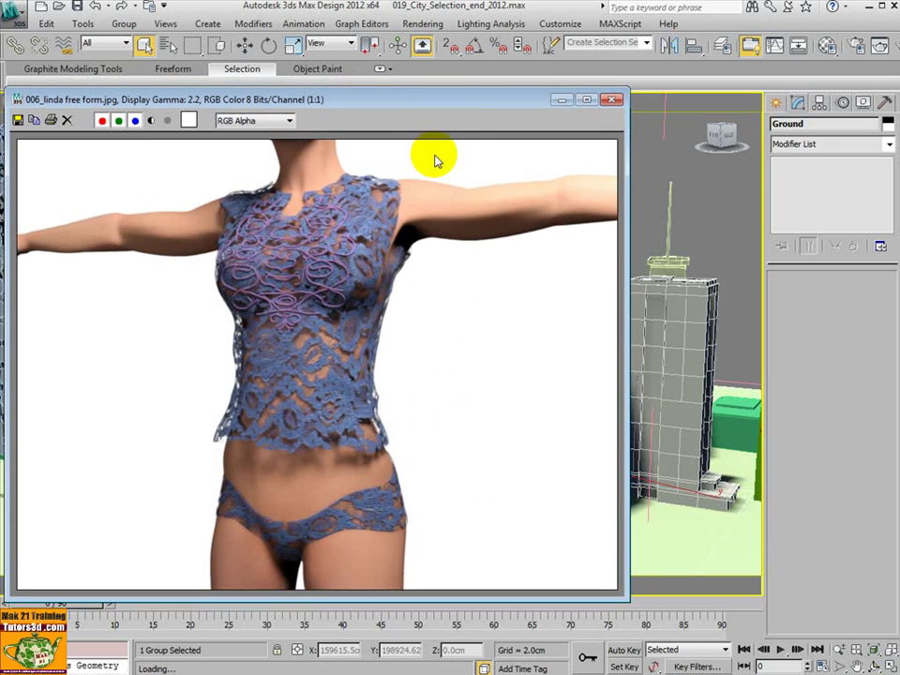
# Step: Open 007_linda free form beside the 006 window, then bring 006 forward
pyautogui.click(422, 24)
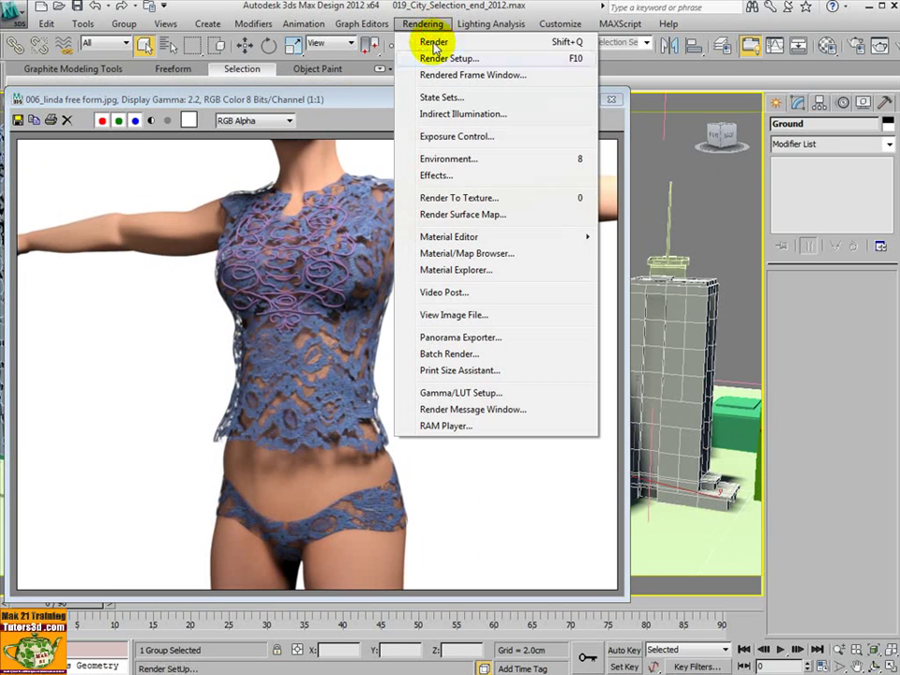
pyautogui.click(453, 315)
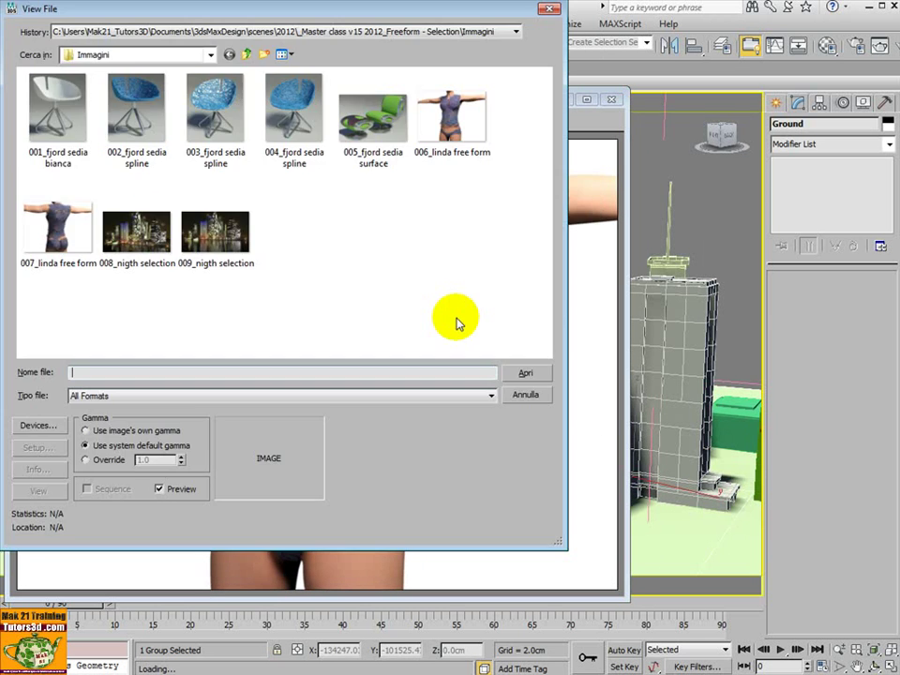
pyautogui.click(68, 259)
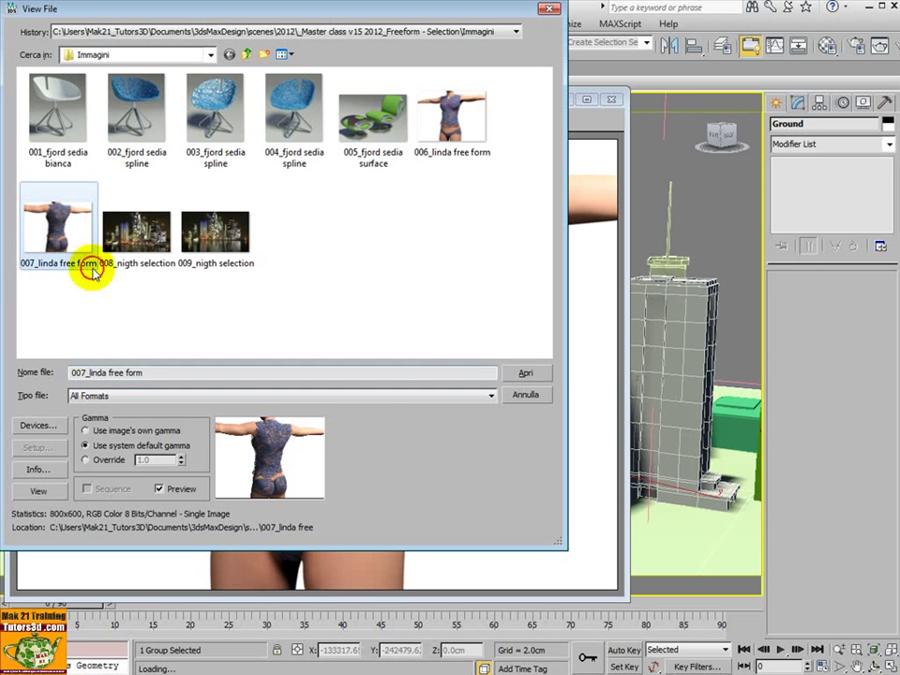
pyautogui.click(526, 373)
pyautogui.moveTo(857, 156)
pyautogui.mouseDown()
pyautogui.moveTo(349, 103)
pyautogui.moveTo(359, 100)
pyautogui.mouseUp()
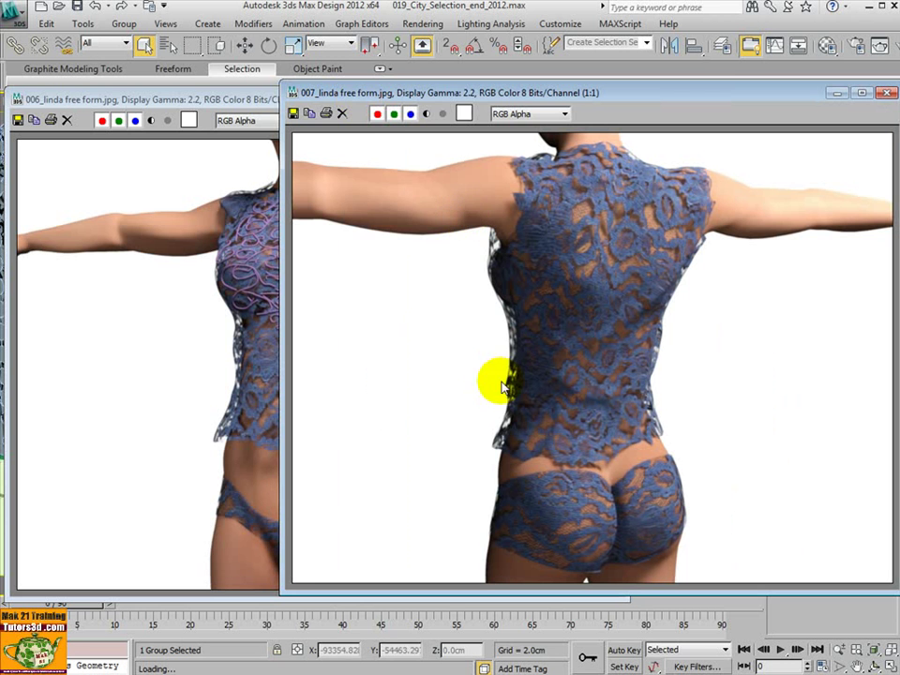
pyautogui.click(251, 95)
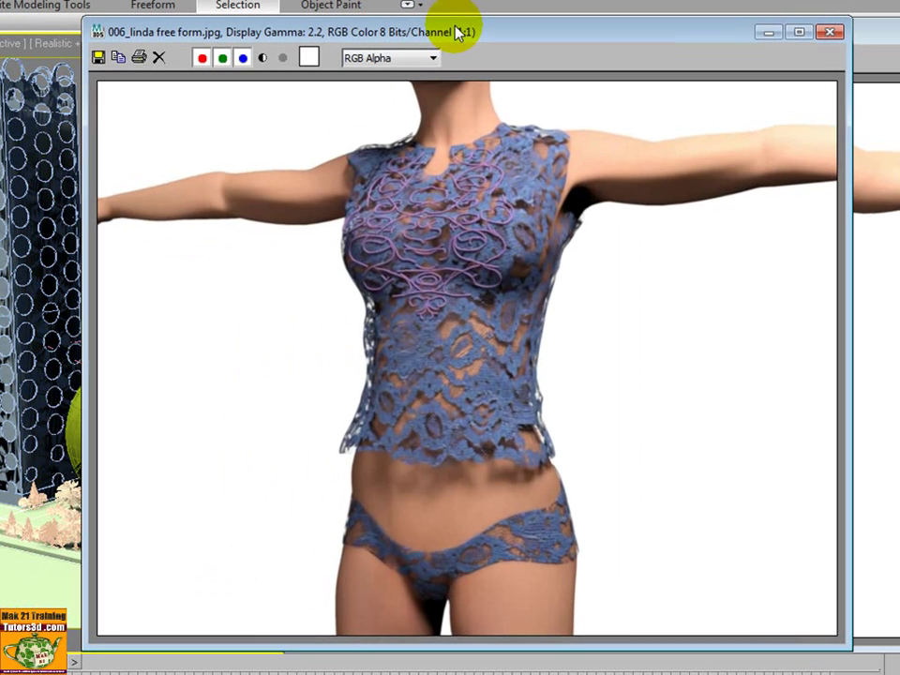
pyautogui.moveTo(458, 33); pyautogui.dragTo(454, 36)
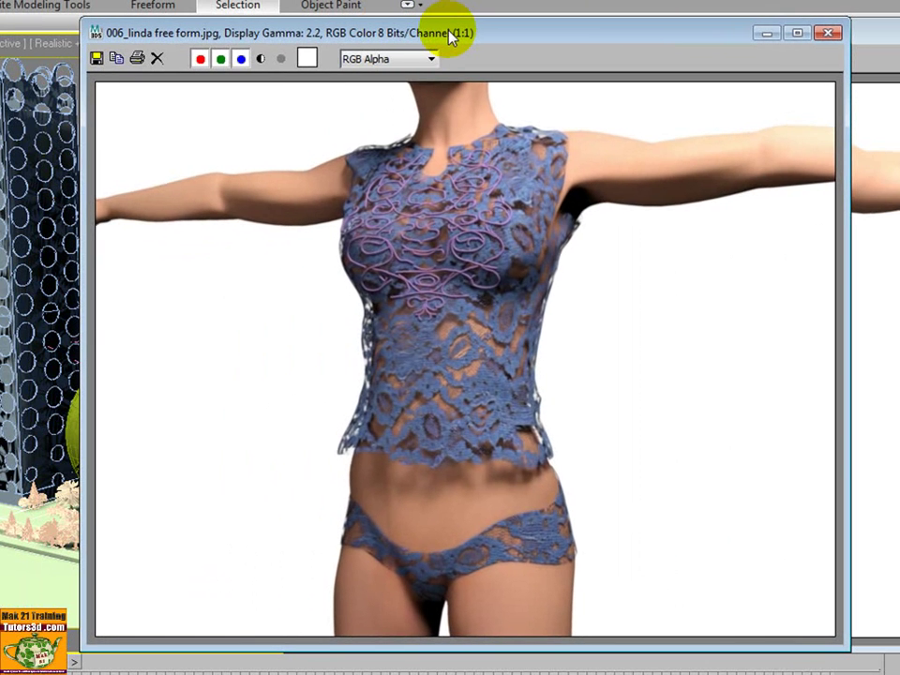